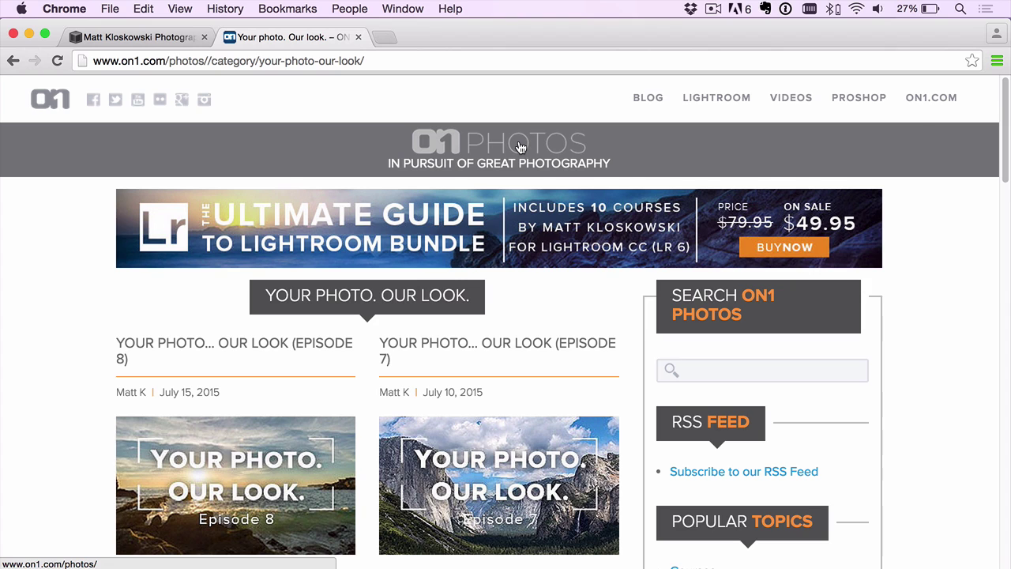
Scroll through the ON1 blog page in Chrome, then switch to Lightroom's Develop module.
mouse_move(822, 116)
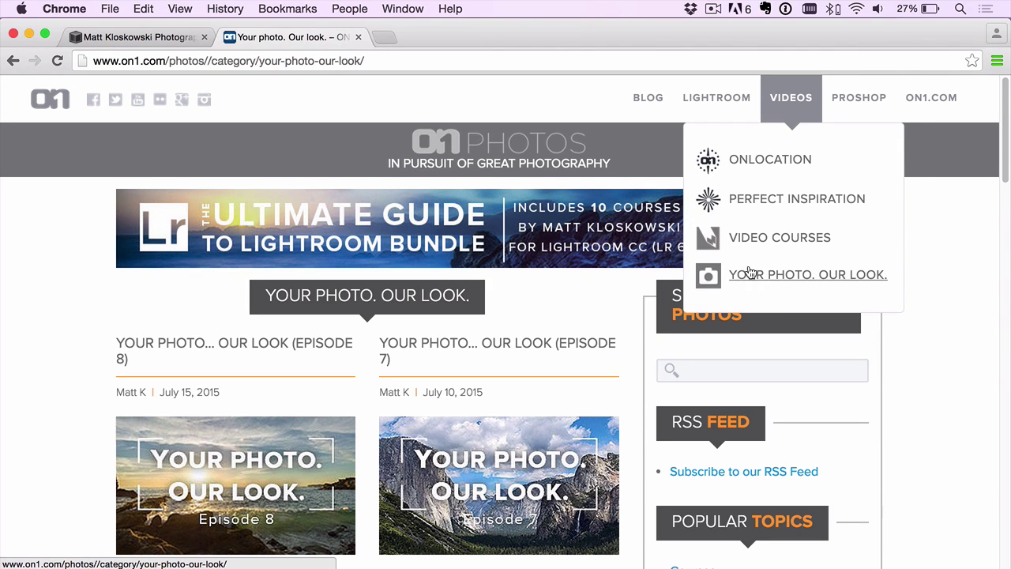
scroll(481, 342, "down", 3)
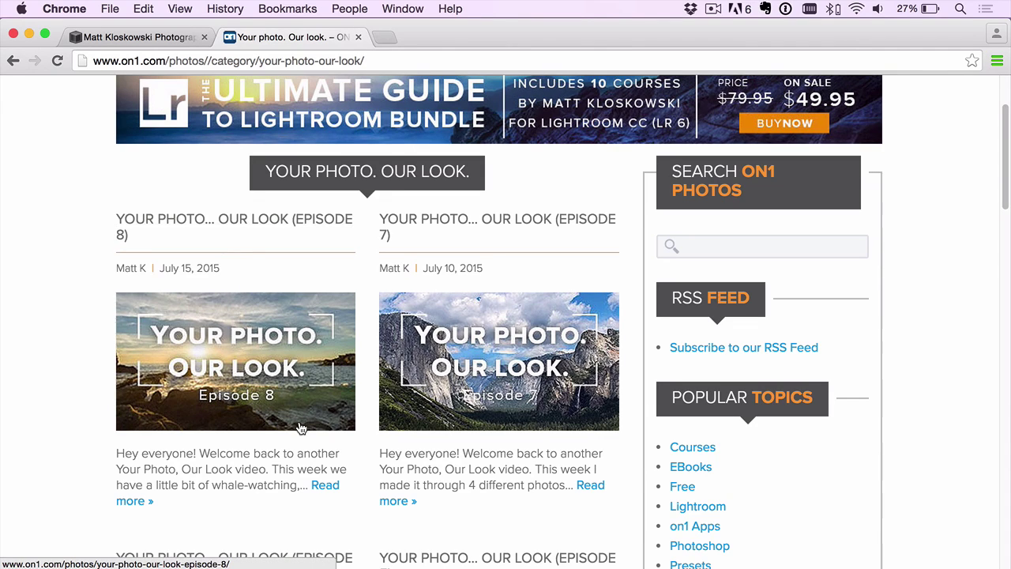
scroll(299, 419, "up", 3)
scroll(299, 419, "down", 1)
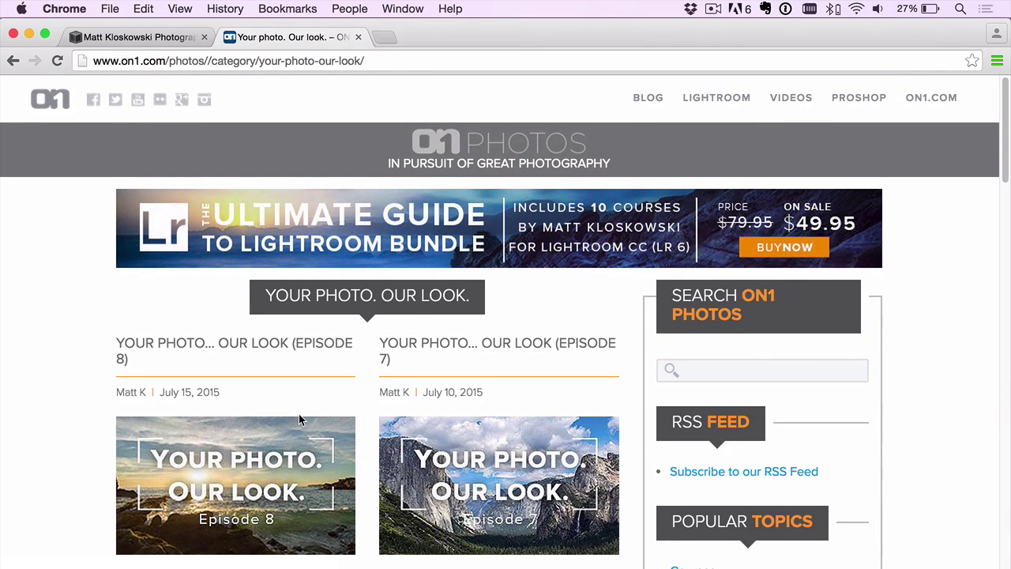
key("super+Tab")
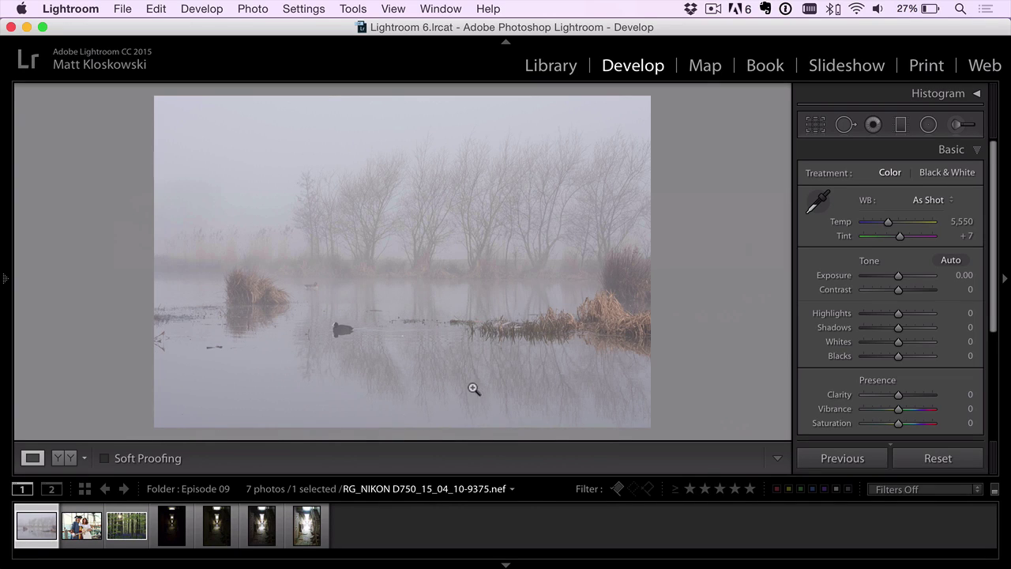
Crop the lake photo by pulling the lower-left and upper-left crop corners inward.
key("r")
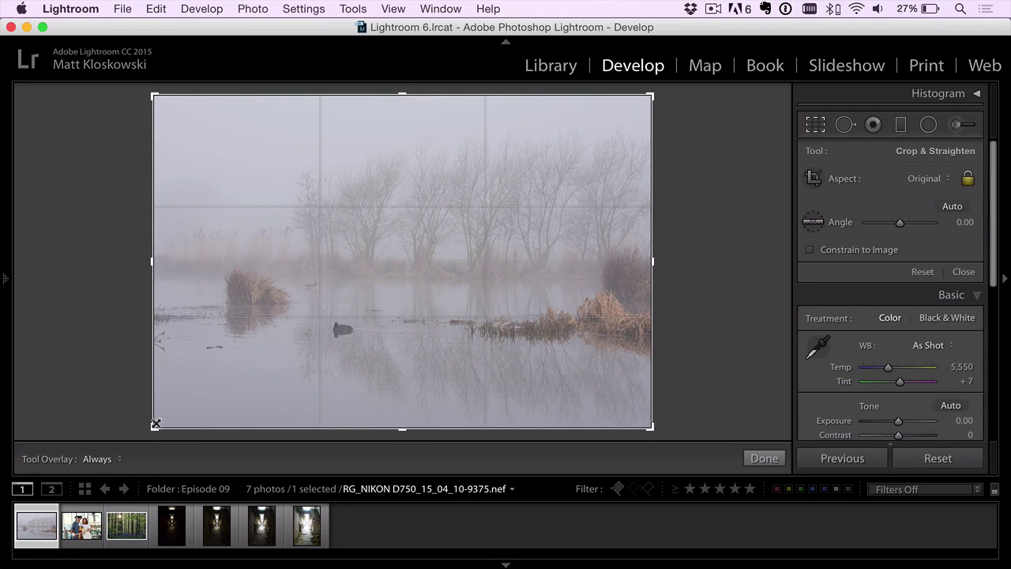
left_click_drag(153, 424, 174, 416)
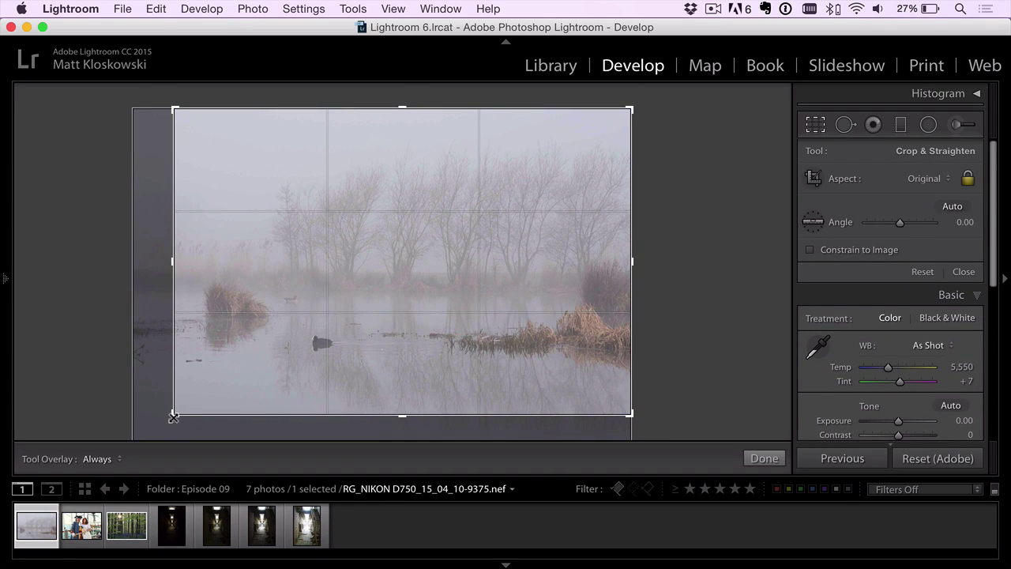
mouse_move(175, 108)
left_mouse_down()
mouse_move(199, 124)
mouse_move(176, 119)
left_mouse_up()
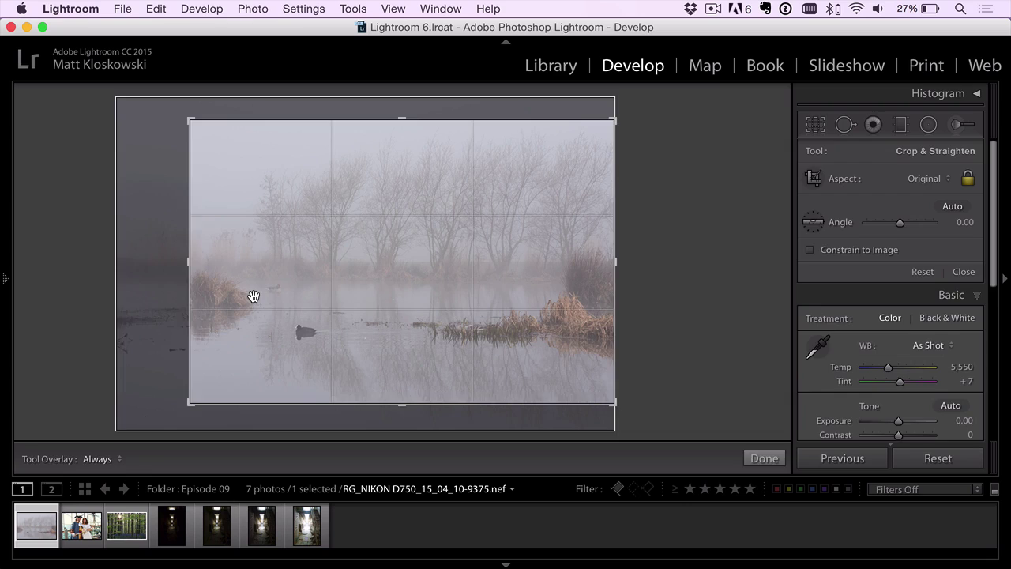
key("Return")
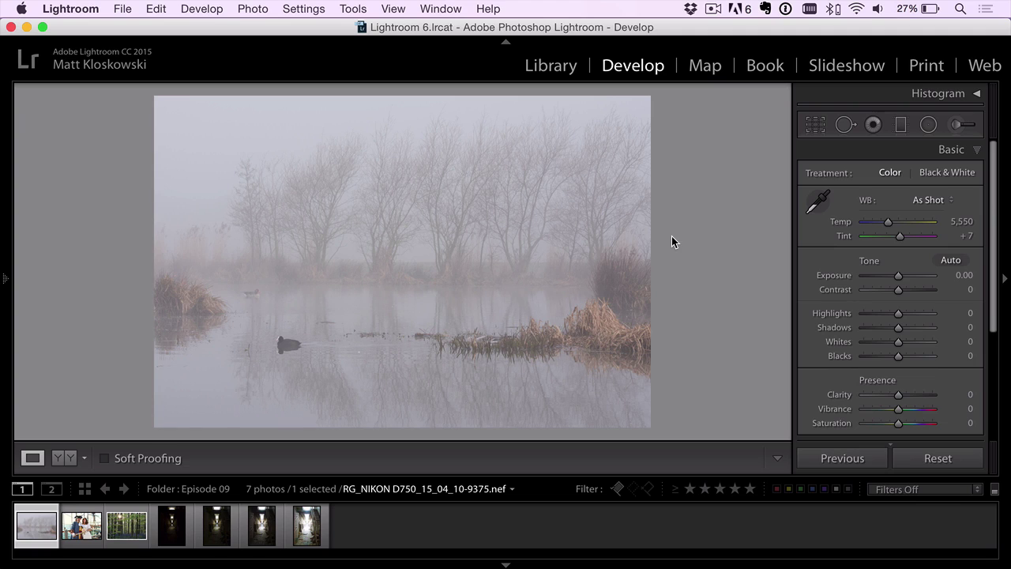
Set Dehaze in the Effects panel to +65 to clear the fog.
scroll(872, 310, "down", 2)
scroll(872, 310, "up", 2)
scroll(853, 286, "down", 2)
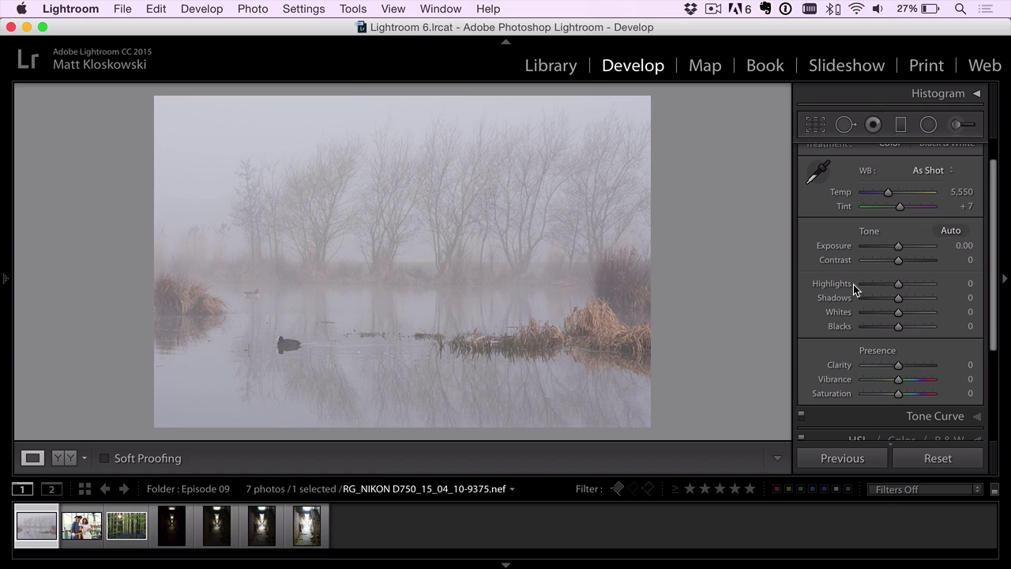
scroll(853, 284, "down", 4)
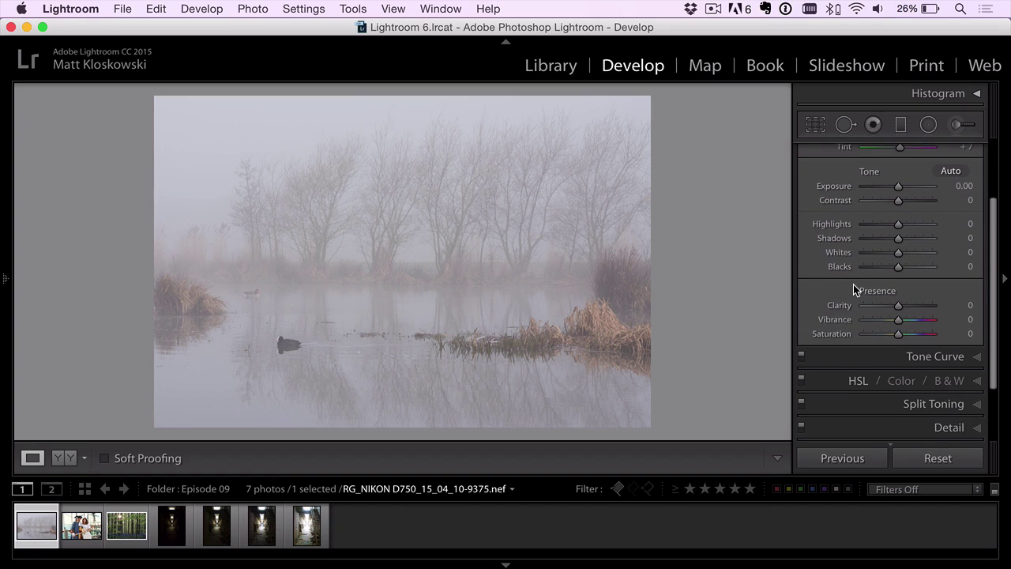
scroll(929, 371, "down", 5)
left_click(932, 398)
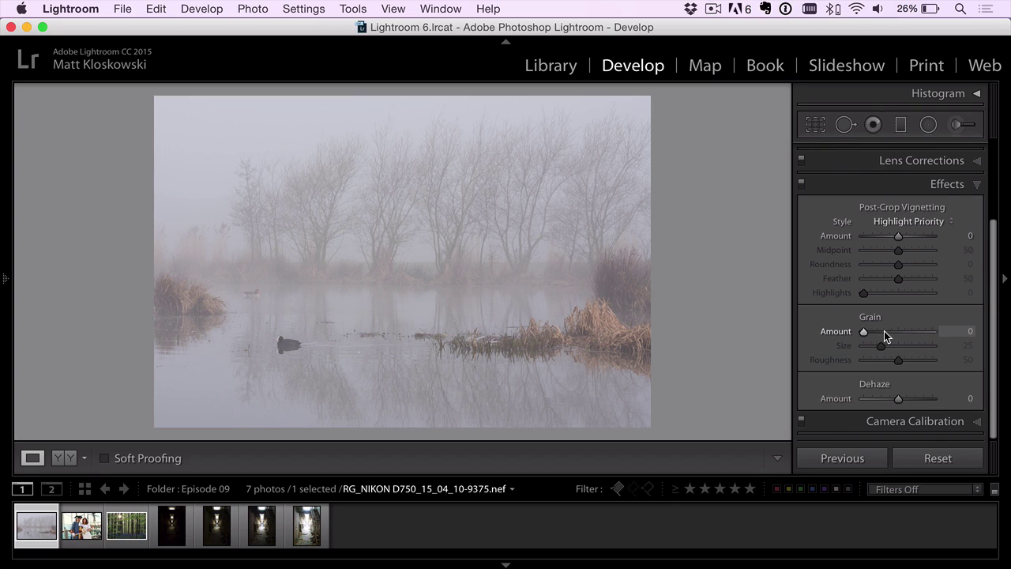
left_click_drag(902, 397, 928, 397)
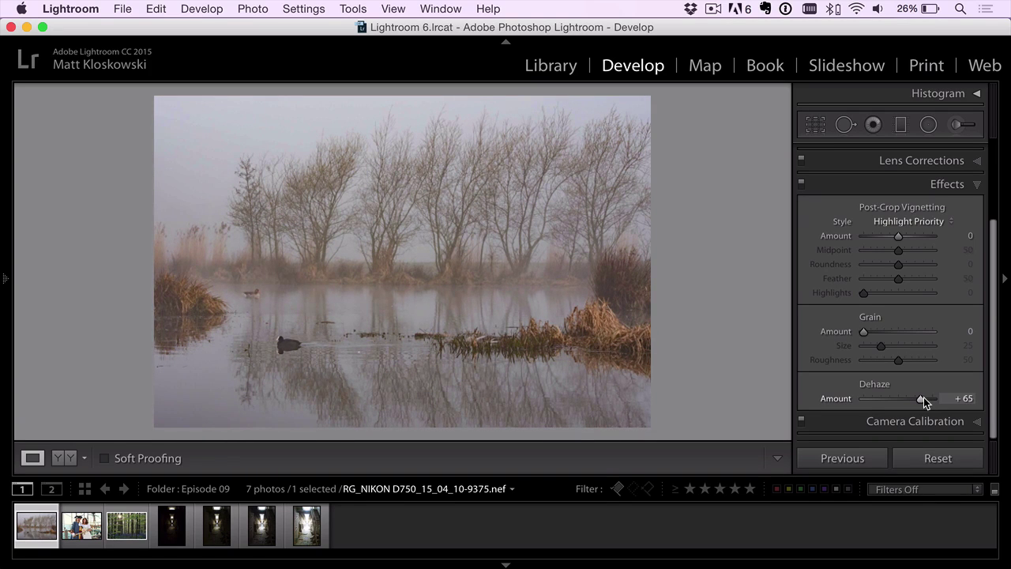
left_click_drag(922, 400, 919, 400)
Raise Exposure in the Basic panel to +0.45.
scroll(892, 298, "up", 5)
left_click(943, 152)
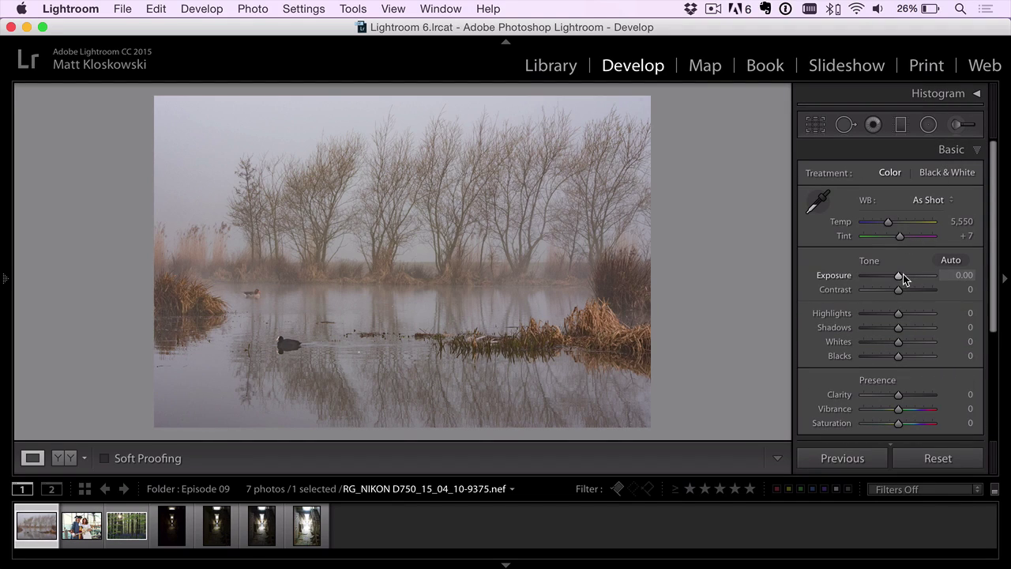
left_click_drag(902, 274, 905, 275)
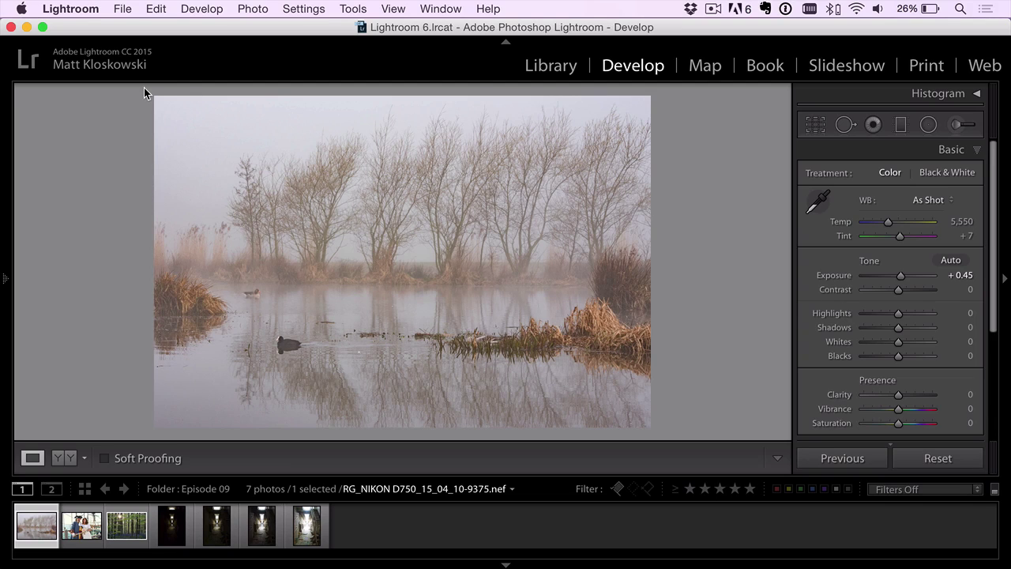
Send the lake photo to Perfect Layers 9 through File > Plug-in Extras.
left_click(122, 8)
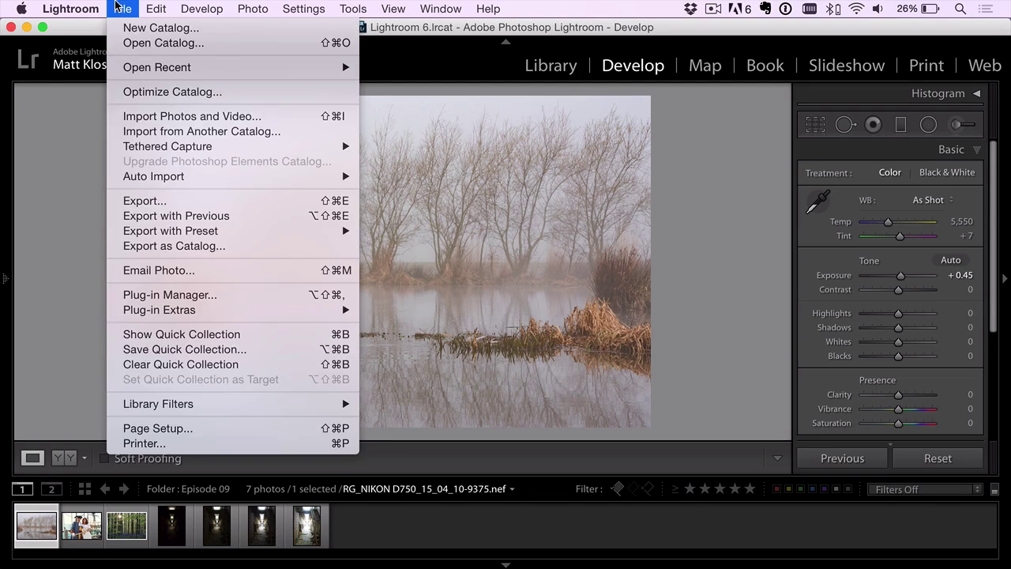
mouse_move(172, 314)
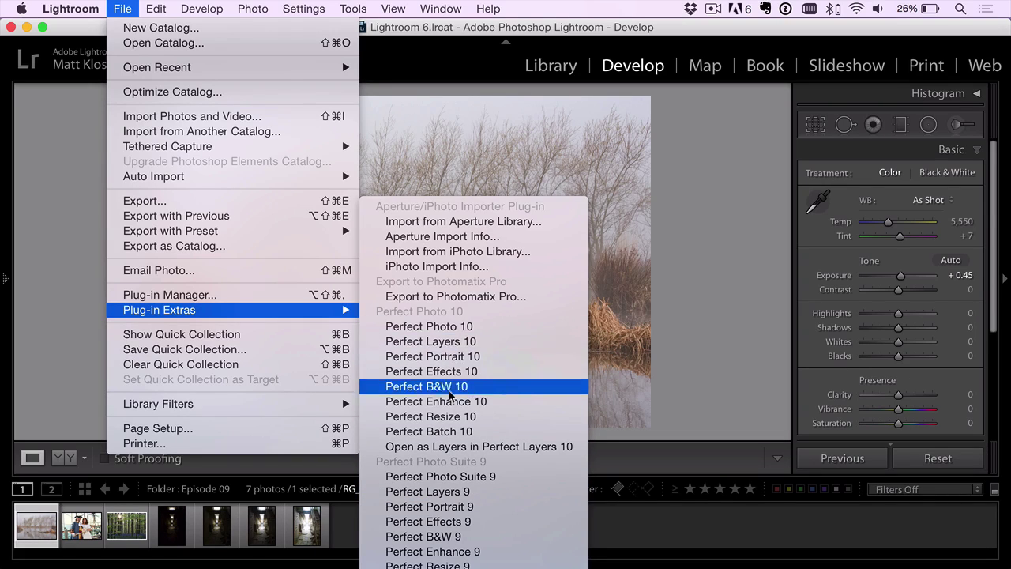
left_click(447, 495)
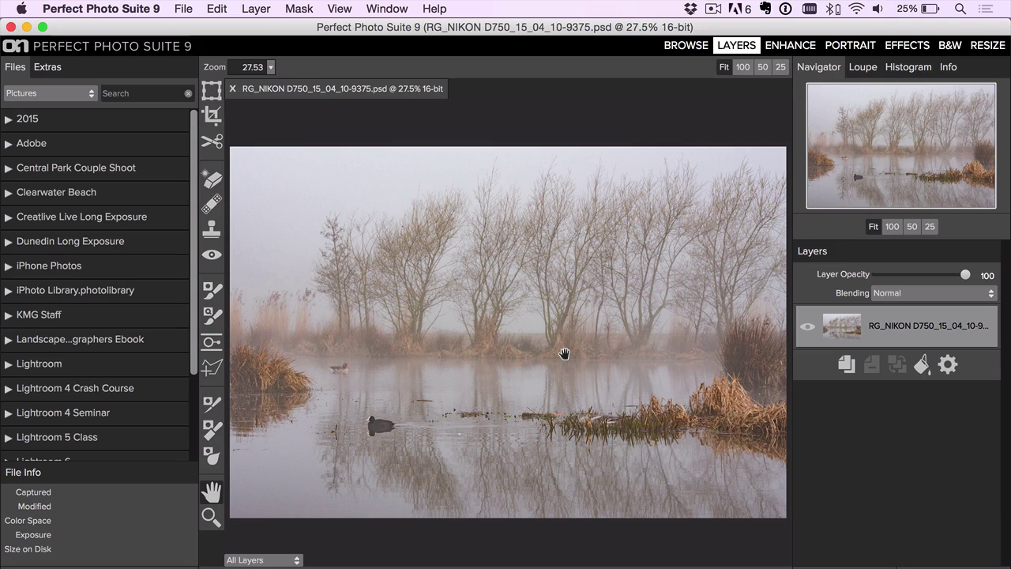
Remove the water specks with the Perfect Eraser at brush sizes 150 and 100, then enter Effects.
left_click(212, 182)
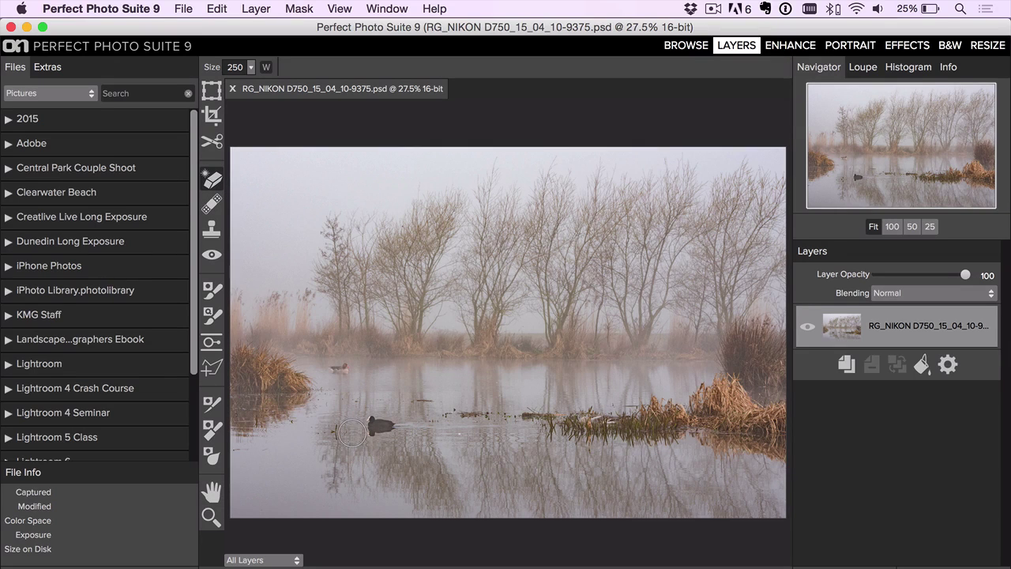
key("bracketleft")
key("bracketleft")
left_click_drag(335, 428, 334, 438)
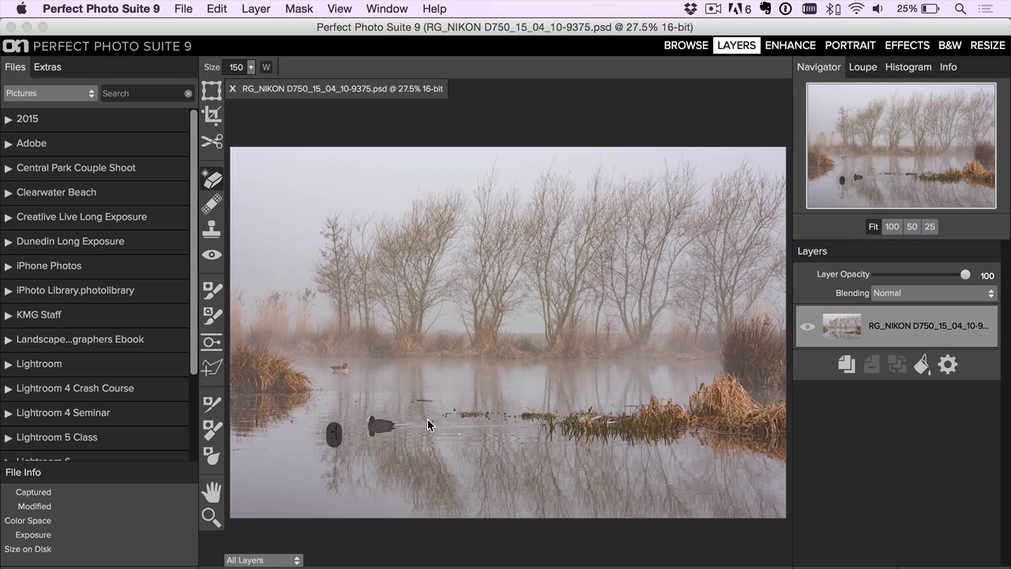
key("super+z")
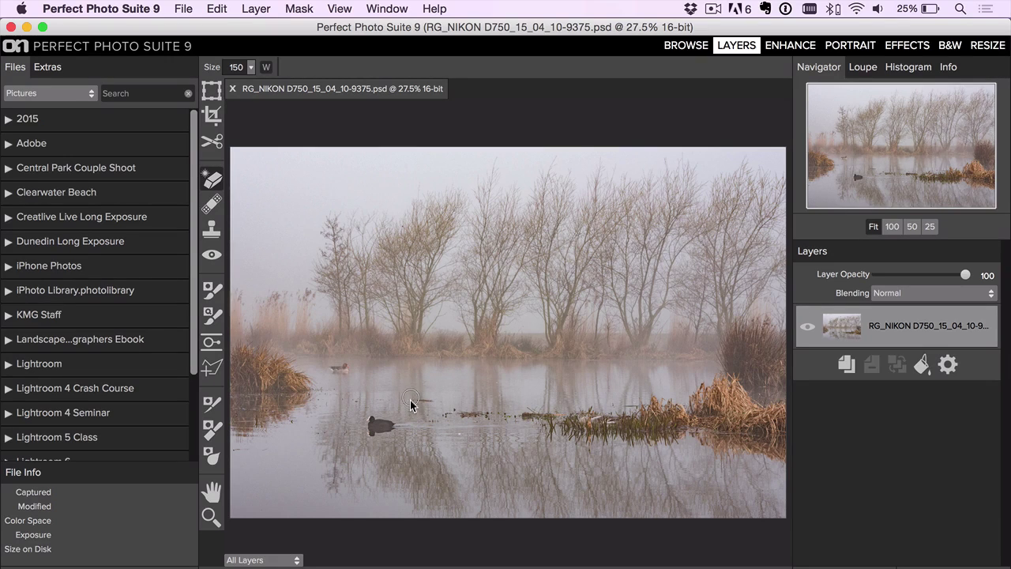
left_click_drag(410, 402, 431, 403)
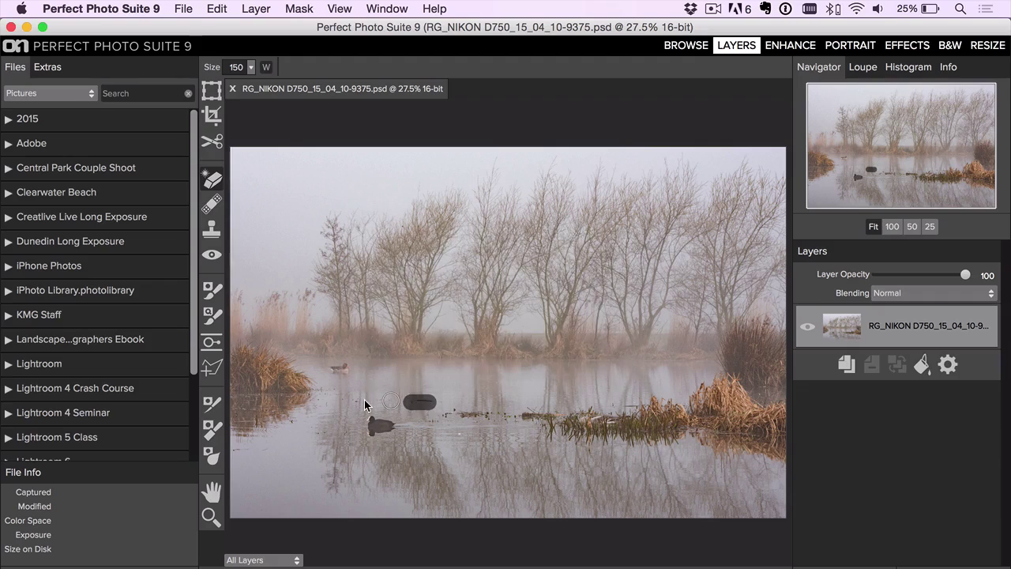
left_click(352, 402)
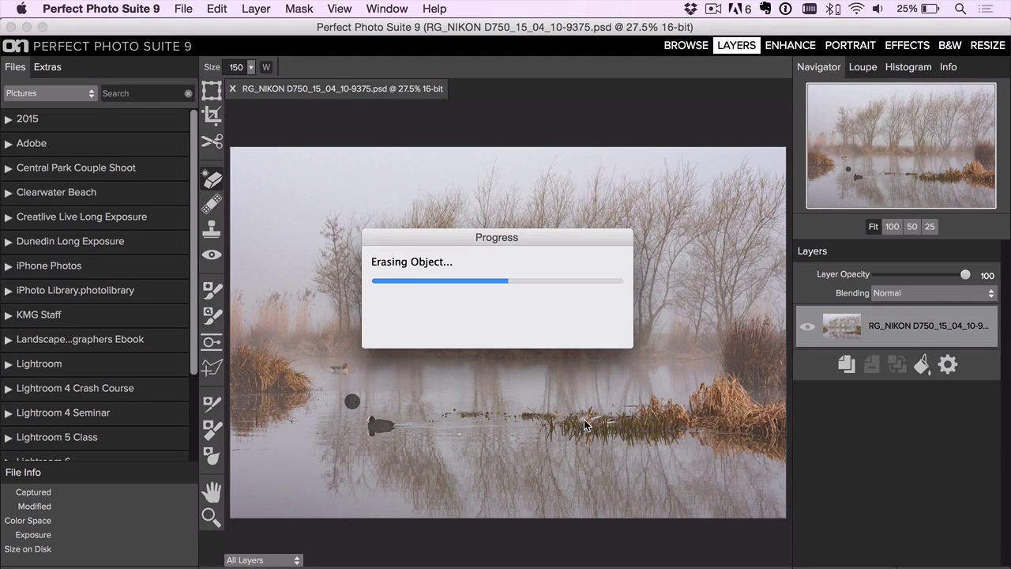
key("bracketleft")
key("bracketleft")
left_click(291, 420)
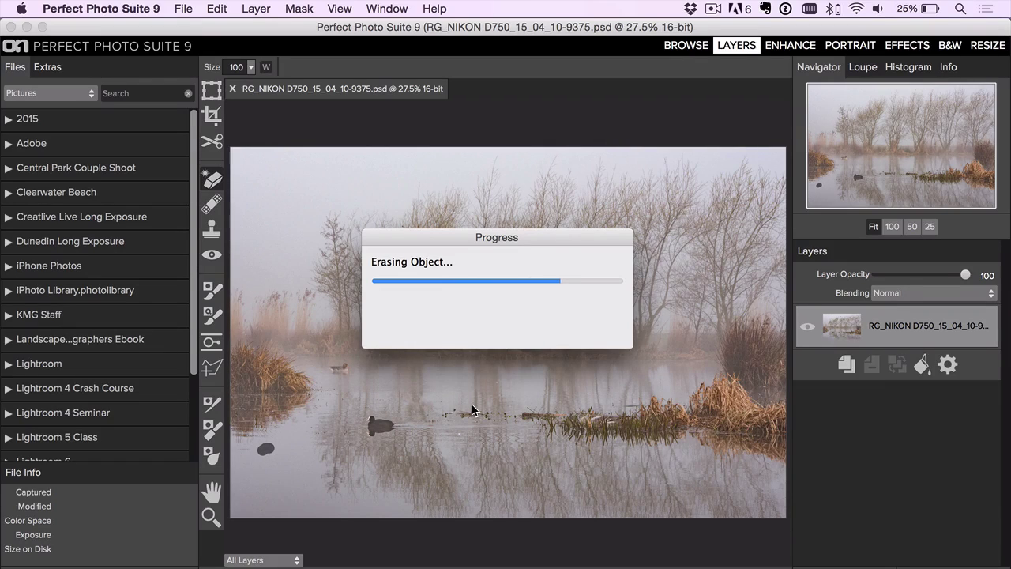
left_click(905, 46)
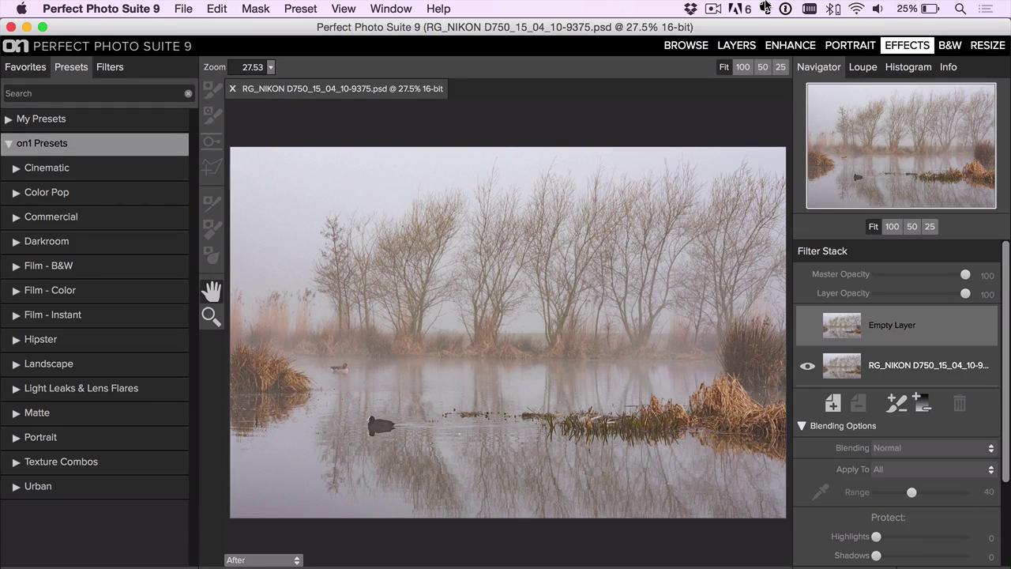
Apply the Warm Polarizer photo filter and set its layer opacity to 81%.
left_click(109, 68)
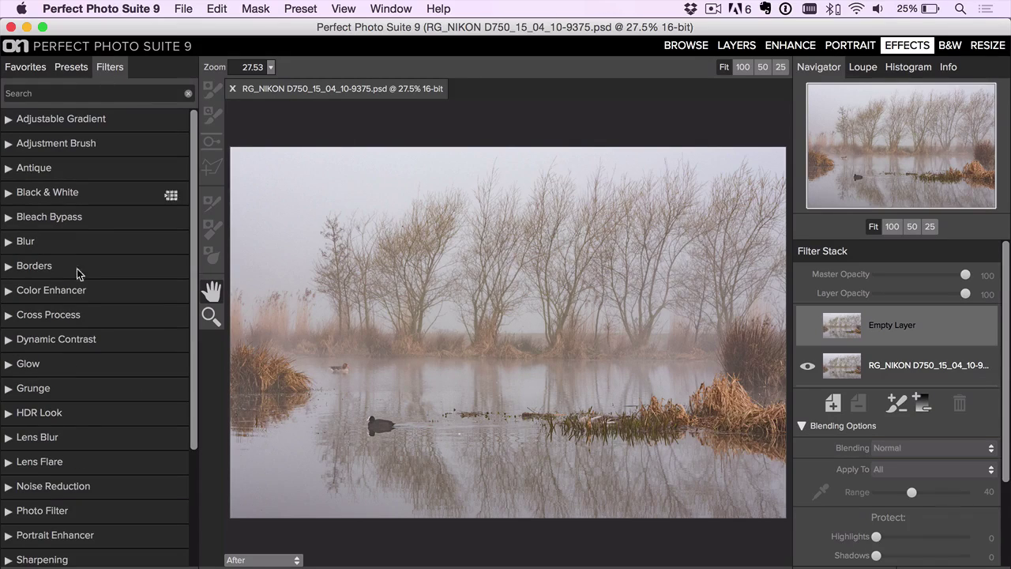
scroll(72, 311, "down", 5)
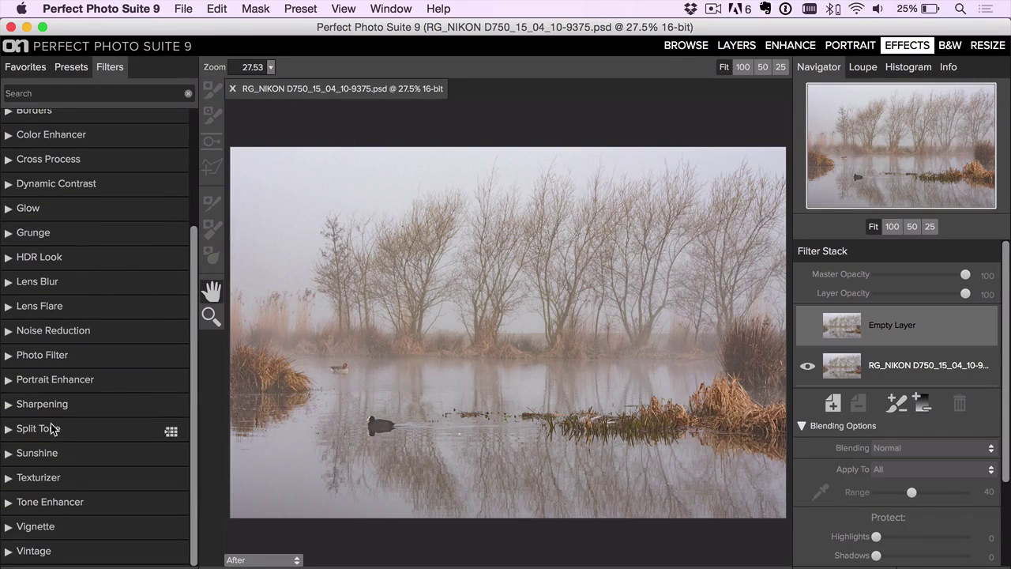
left_click(53, 354)
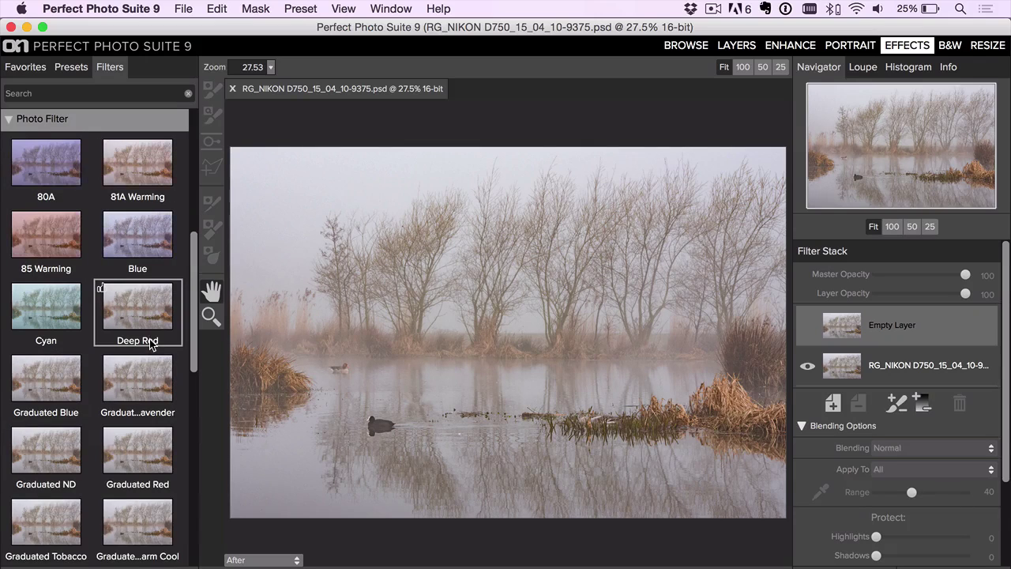
scroll(149, 339, "down", 10)
scroll(149, 339, "down", 1)
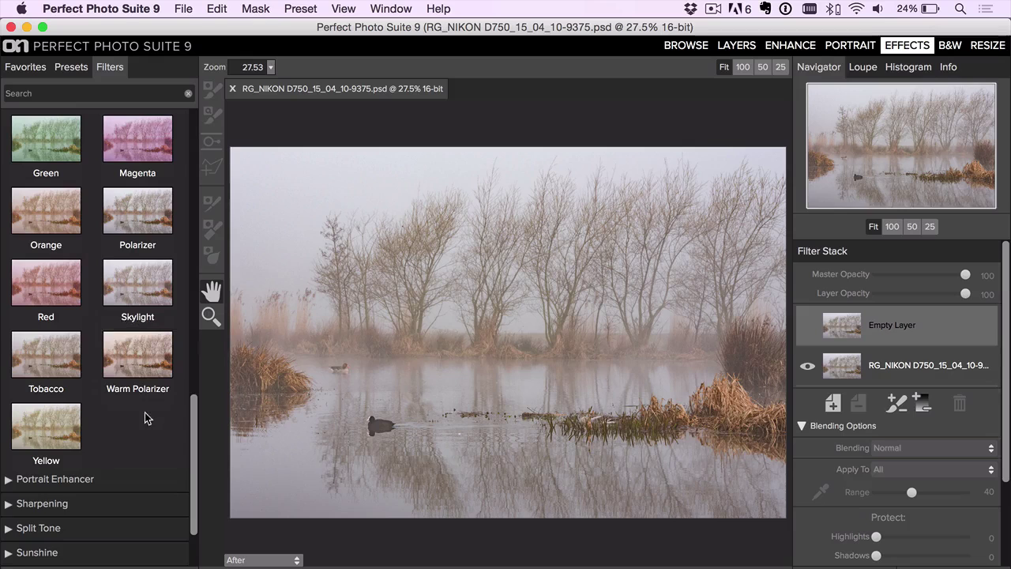
scroll(145, 366, "up", 5)
scroll(145, 366, "up", 5)
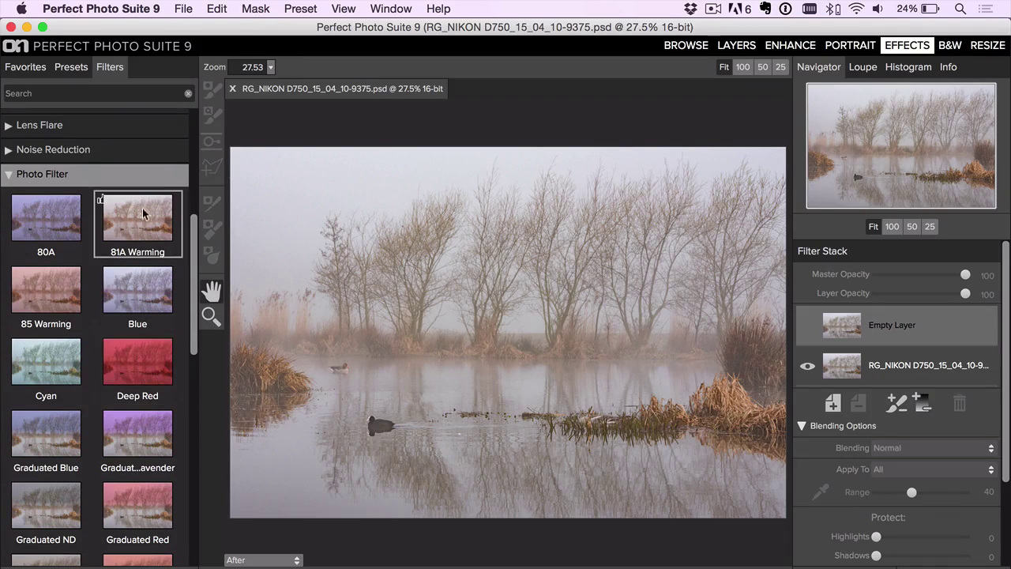
scroll(109, 397, "down", 5)
scroll(109, 397, "down", 10)
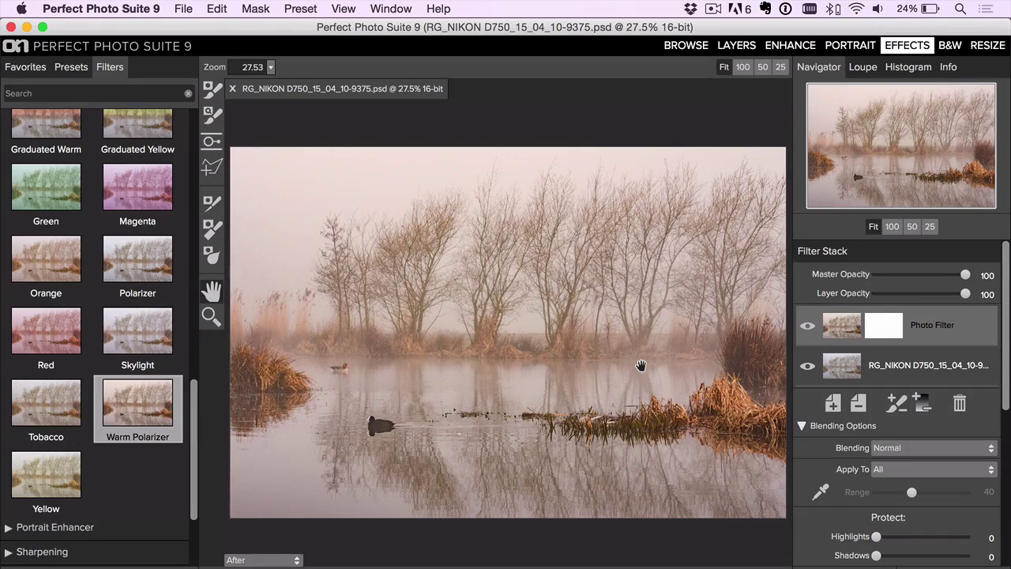
left_click(944, 294)
left_click(948, 294)
Add an empty layer, and reset the original photo's Basic adjustments in Lightroom.
left_click(833, 403)
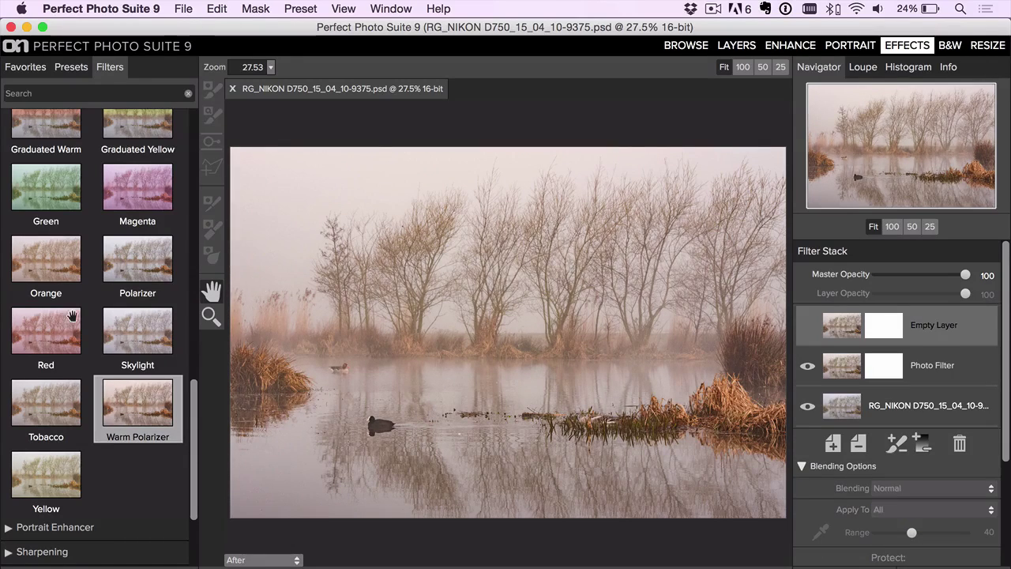
scroll(72, 315, "up", 10)
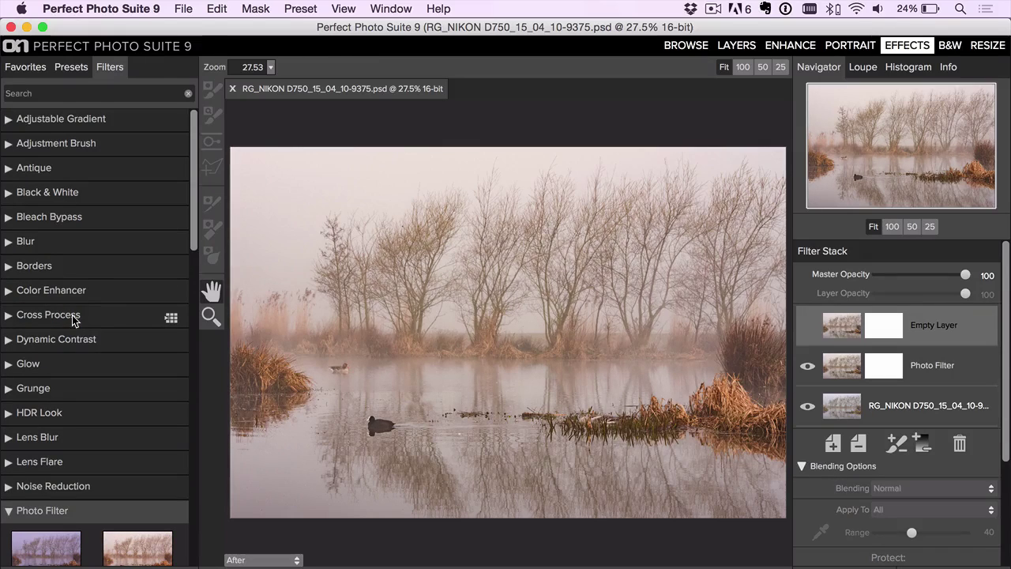
key("super+Tab")
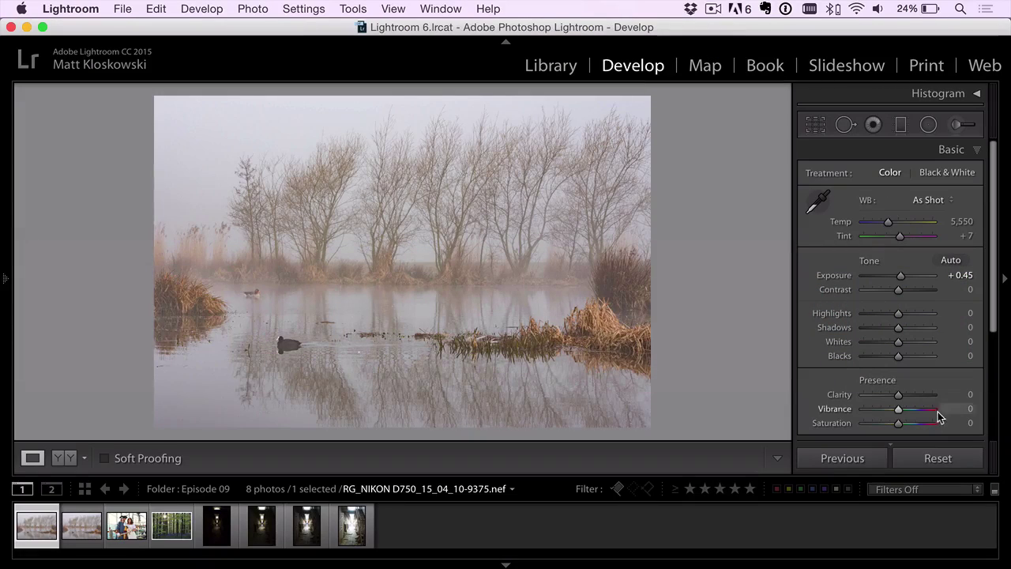
left_click(941, 458)
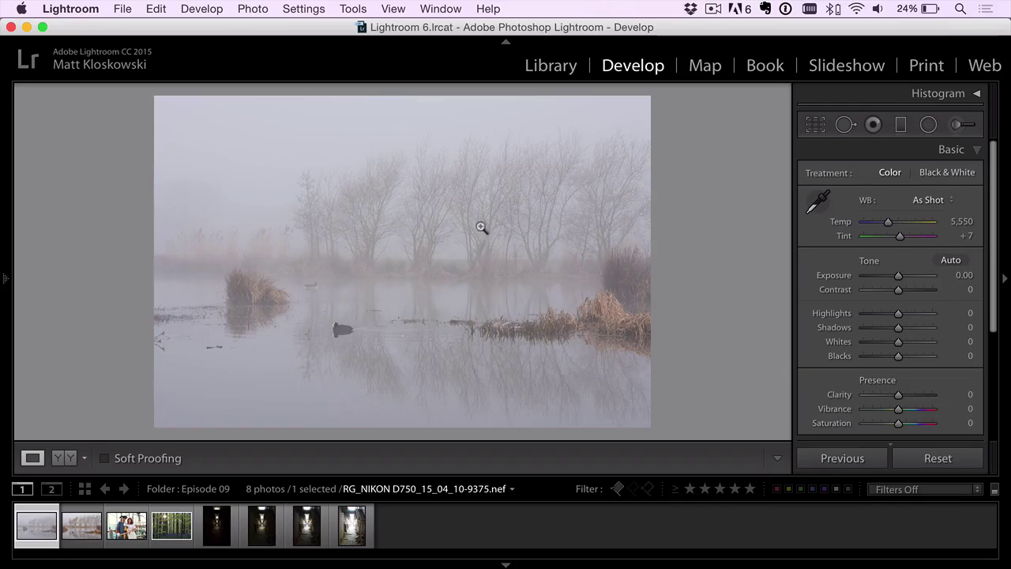
key("super+Tab")
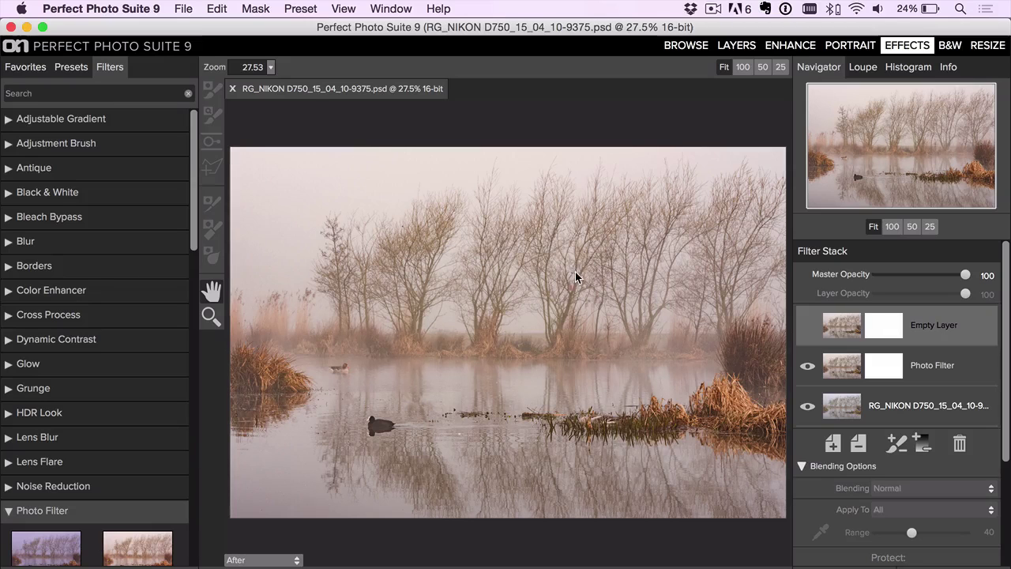
Try Charge More – Strong Muted and Angel Glow, undoing each, then apply Dark Glow Vignette.
left_click(61, 363)
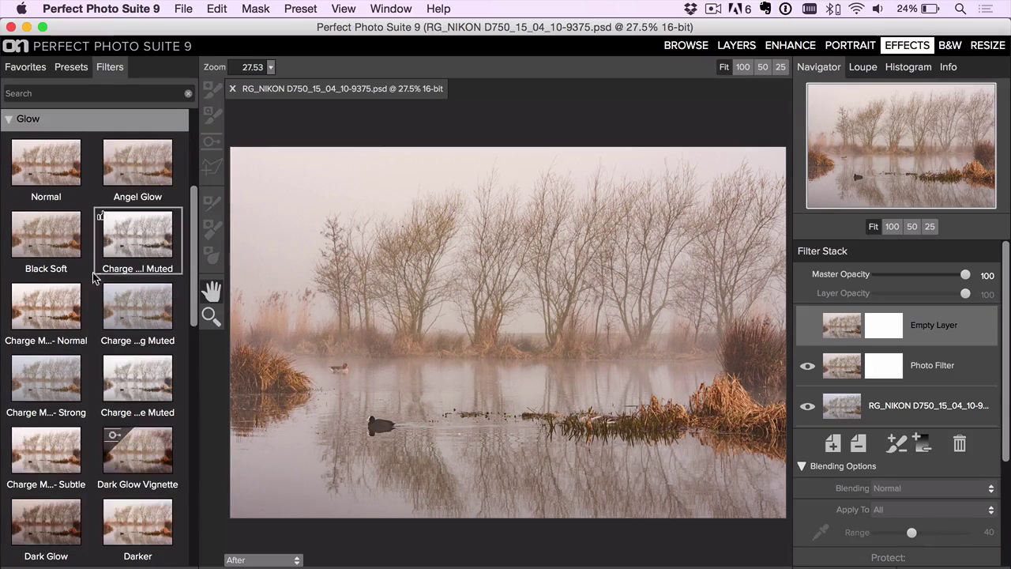
left_click(134, 311)
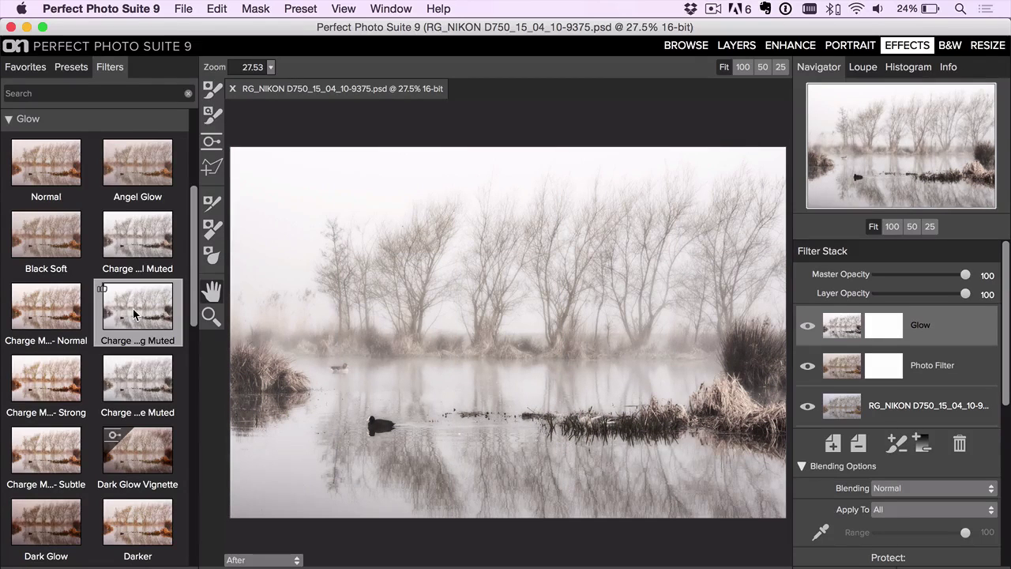
key("super+z")
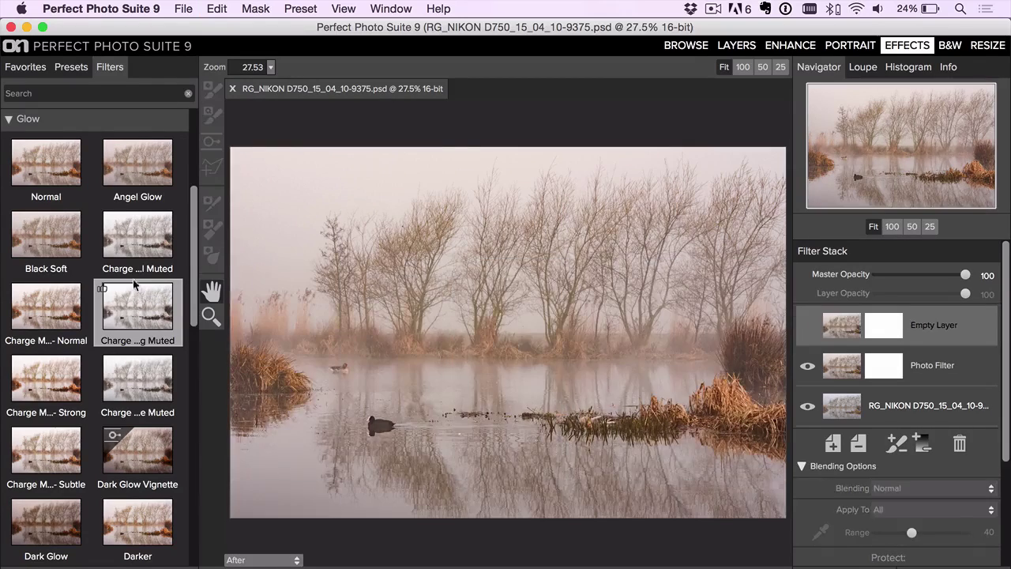
left_click(137, 171)
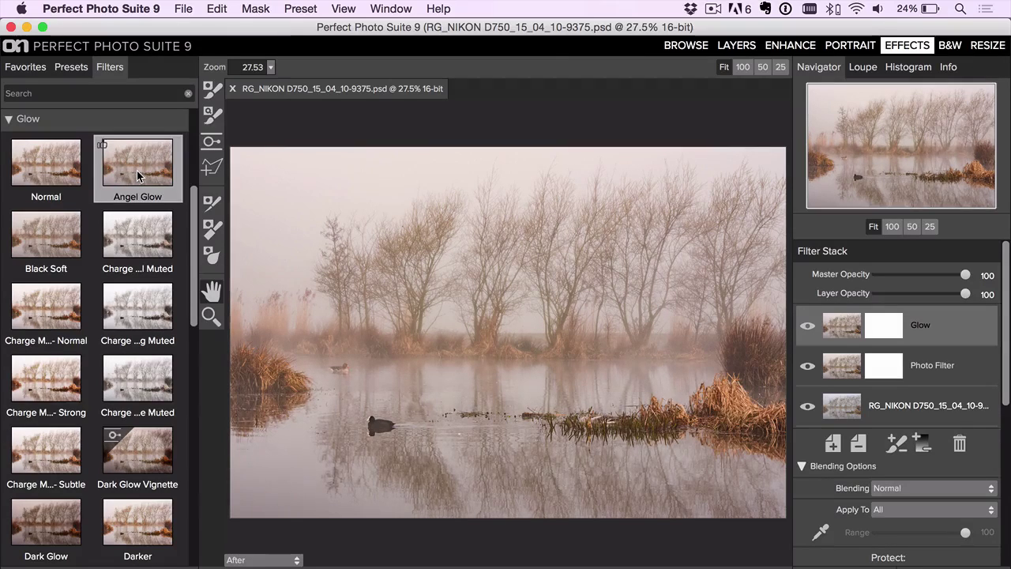
key("super+z")
scroll(125, 300, "down", 1)
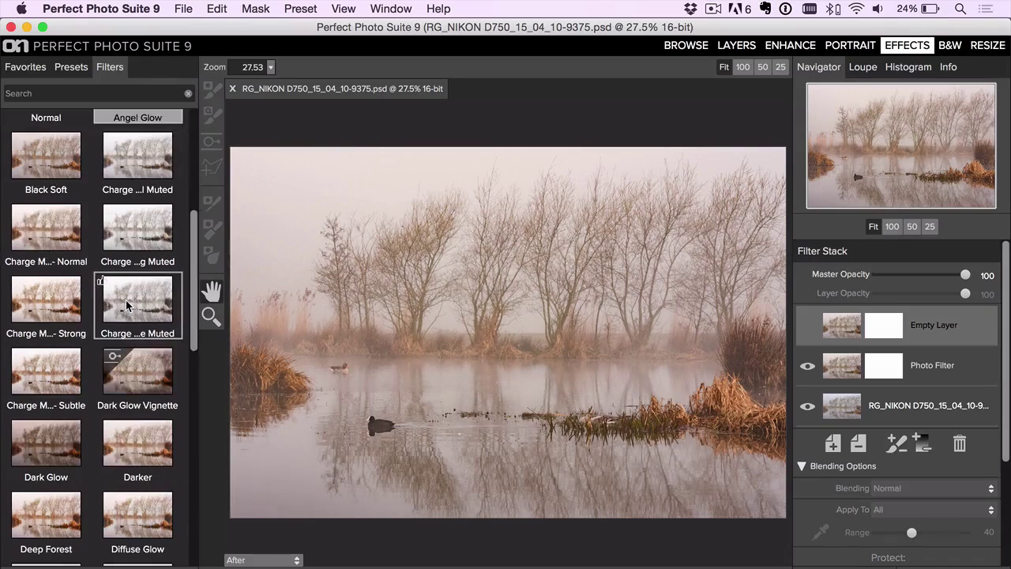
left_click(139, 362)
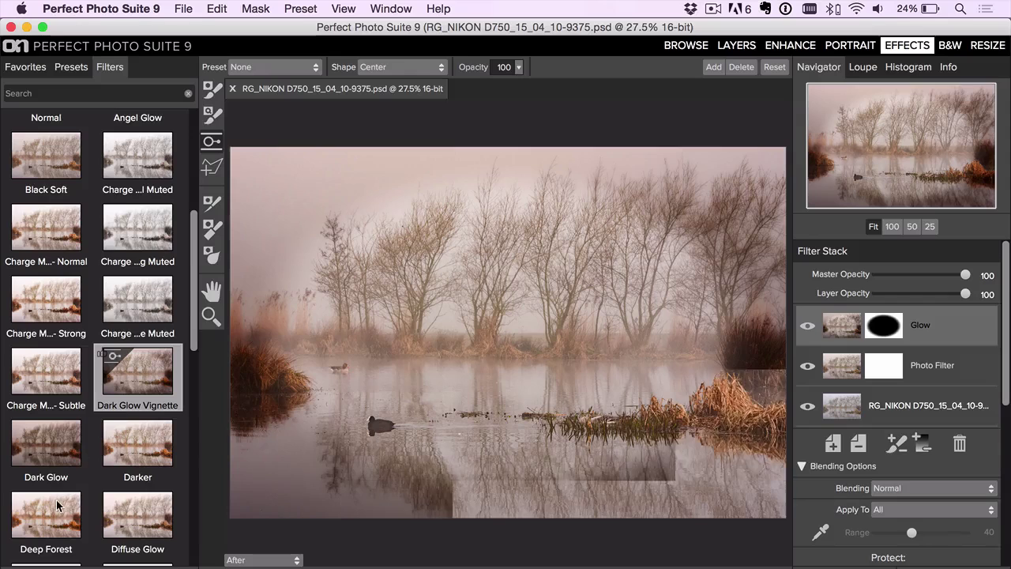
Reshape the Dark Glow Vignette: flatten and narrow the ellipse and widen its outer fade.
mouse_move(447, 293)
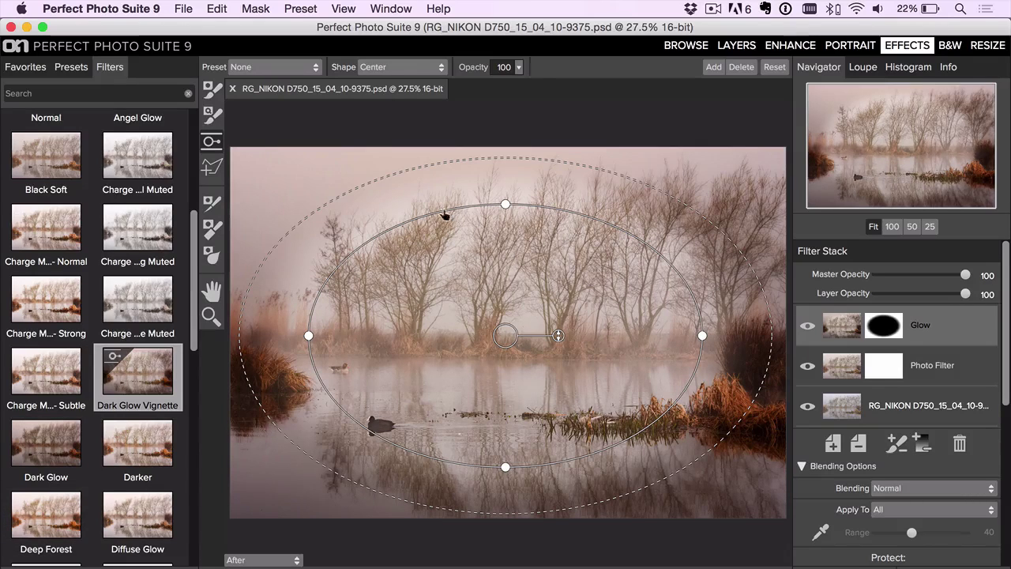
left_click_drag(506, 206, 505, 274)
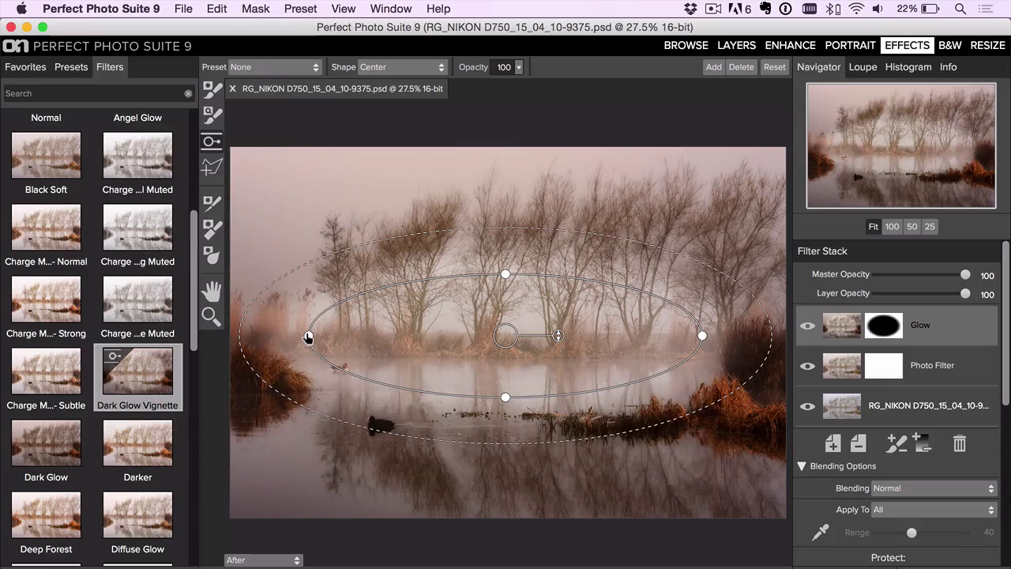
left_click_drag(417, 340, 417, 336)
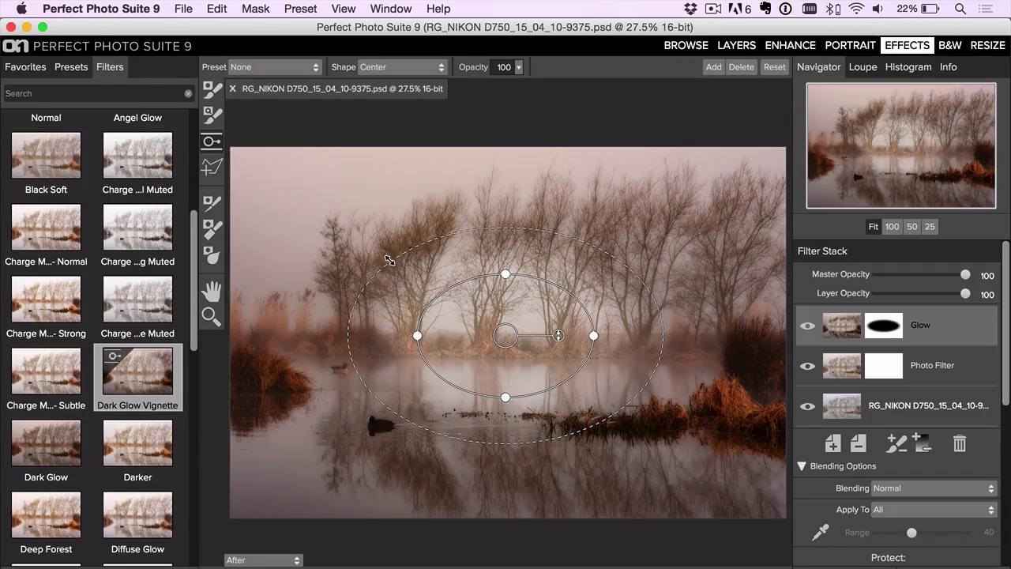
left_click_drag(388, 262, 301, 195)
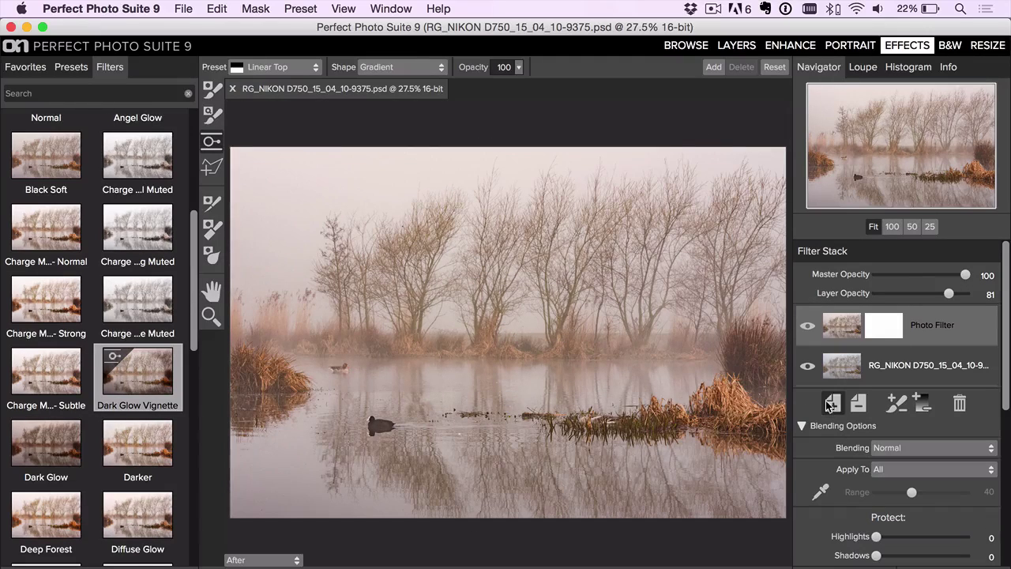
Apply the Hollywood Glow preset and lower its layer opacity to 41%.
scroll(111, 380, "down", 4)
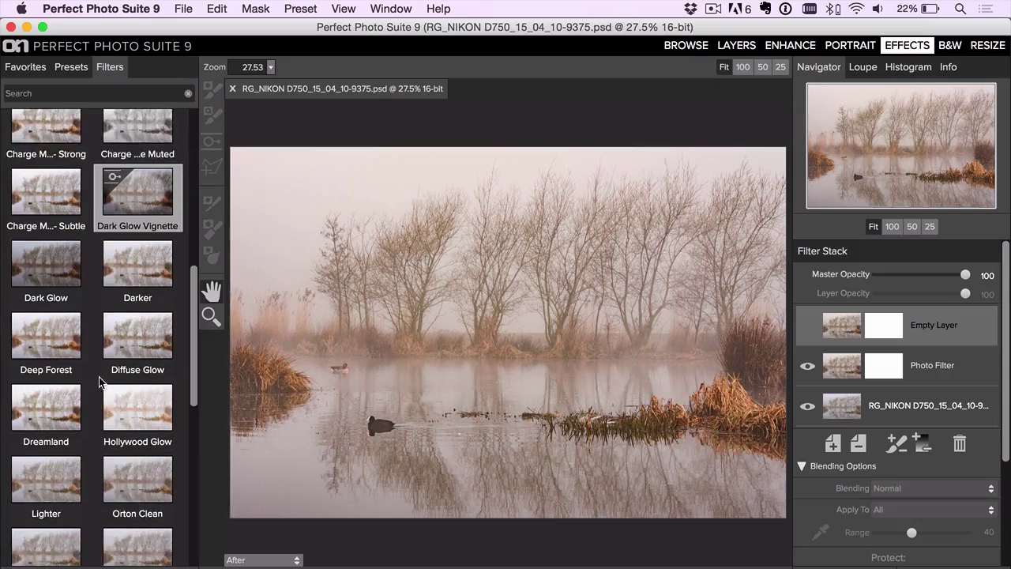
left_click(142, 411)
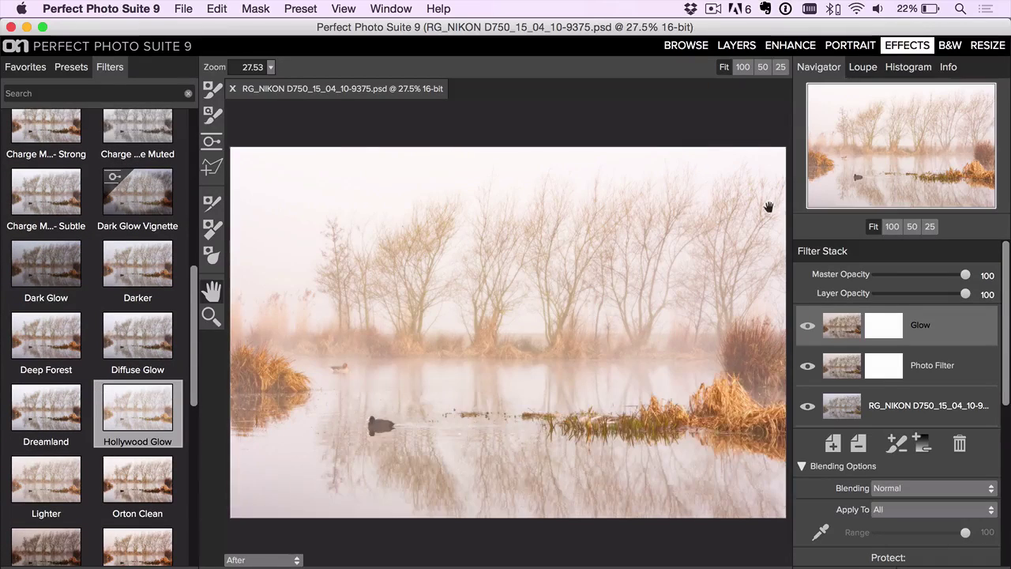
left_click_drag(965, 293, 914, 295)
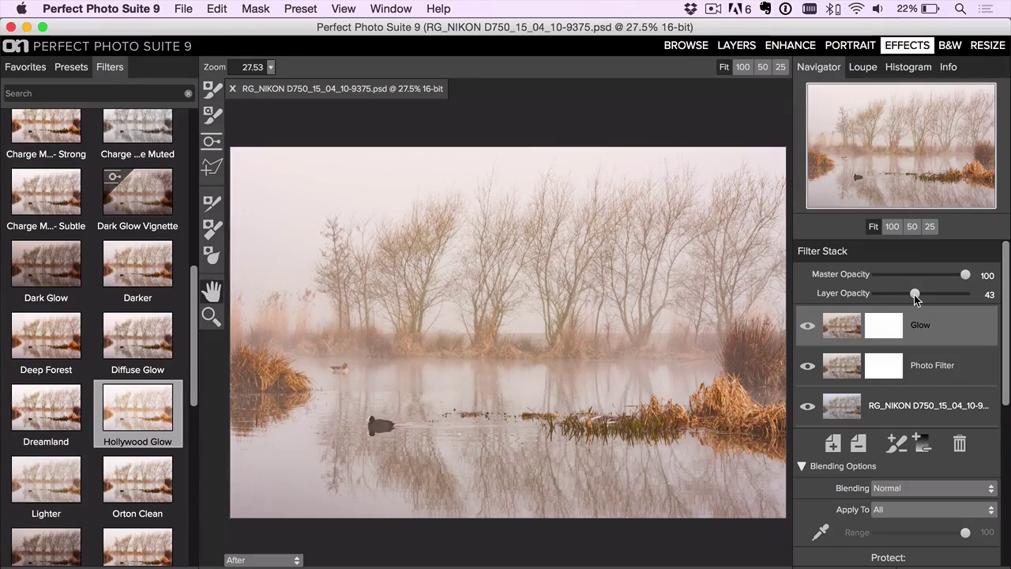
left_click_drag(914, 294, 912, 294)
On a new layer, apply the Big Softy vignette, then switch to Subtle instead.
left_click(832, 444)
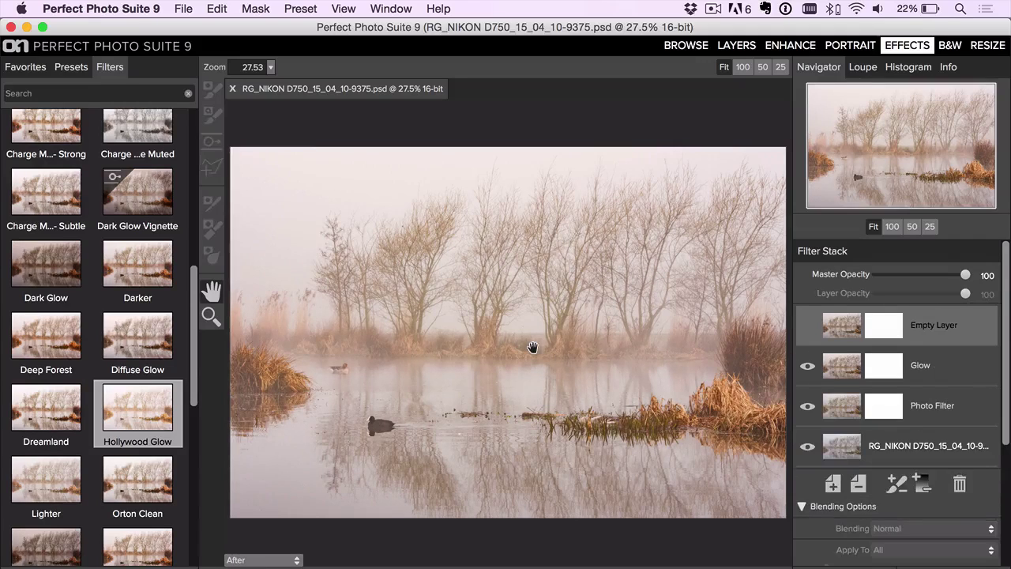
scroll(170, 280, "down", 15)
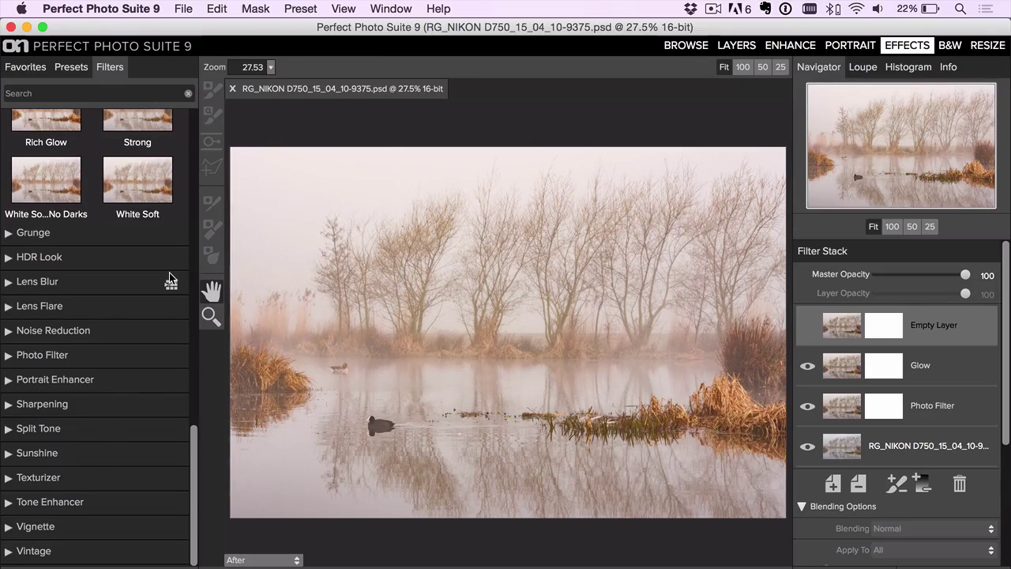
left_click(62, 532)
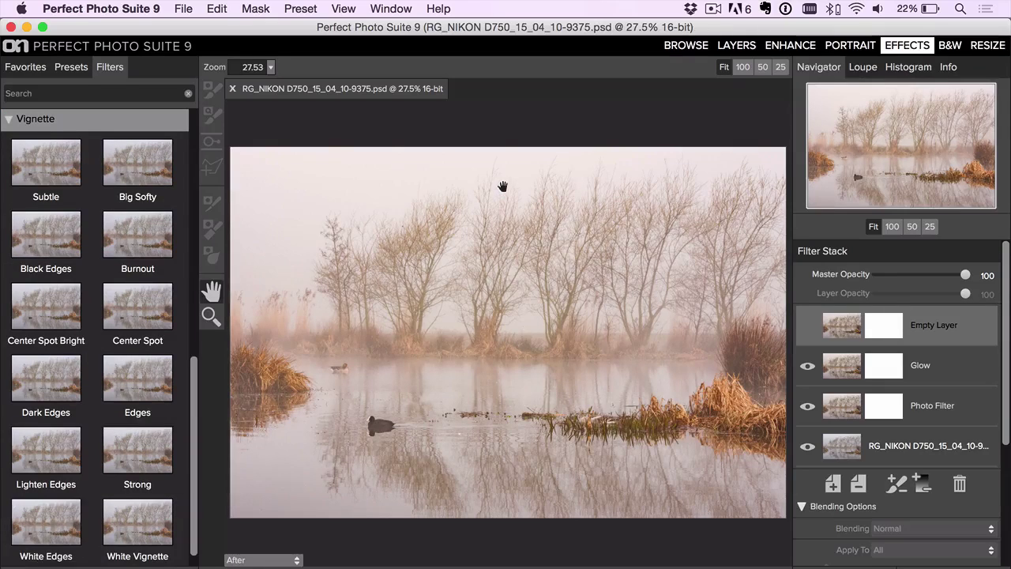
left_click(125, 178)
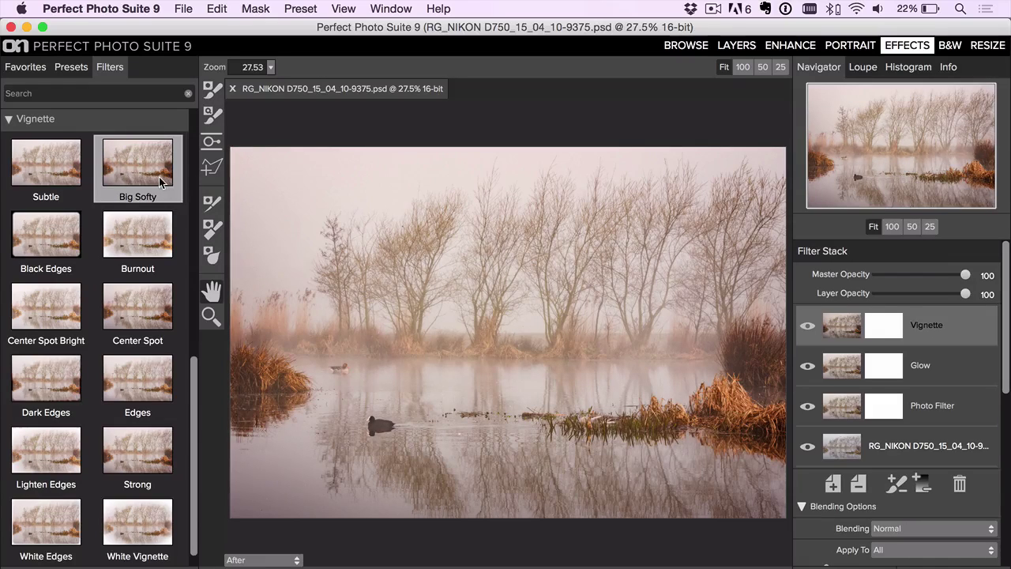
left_click(36, 168)
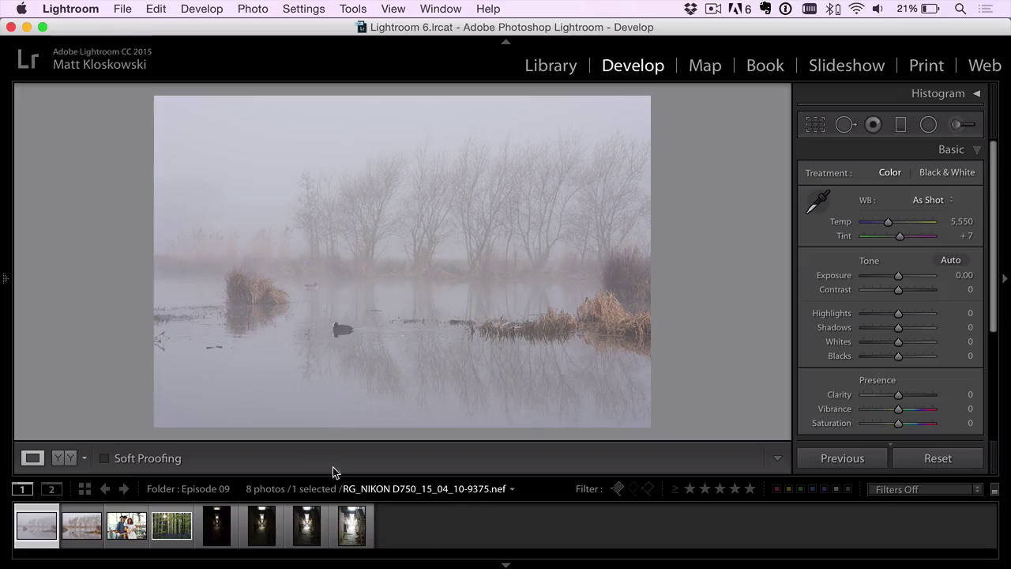
Review the edited lake PSD, then move on to the pirate couple photo DSC_0541.JPG.
left_click(79, 531)
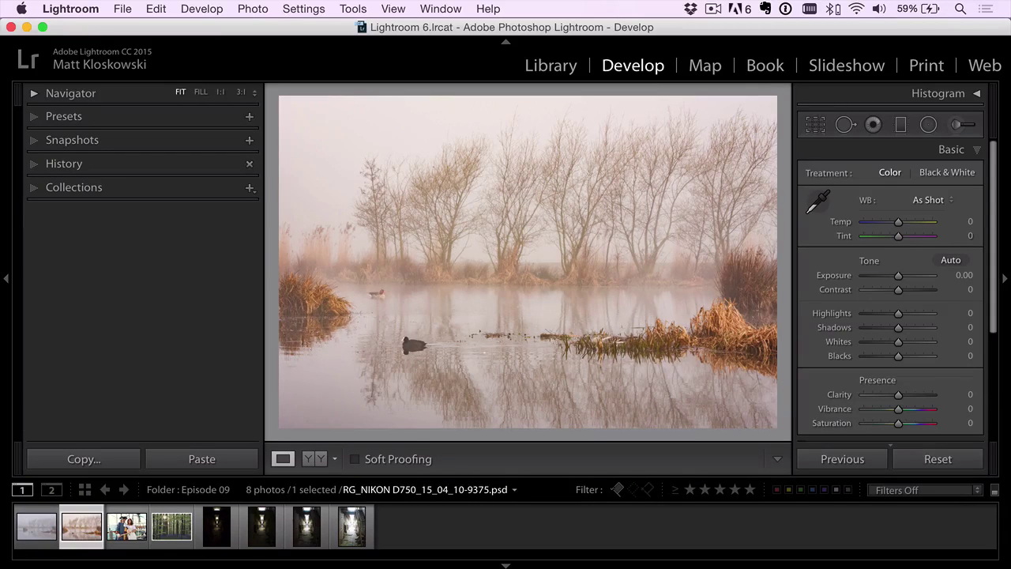
key("Right")
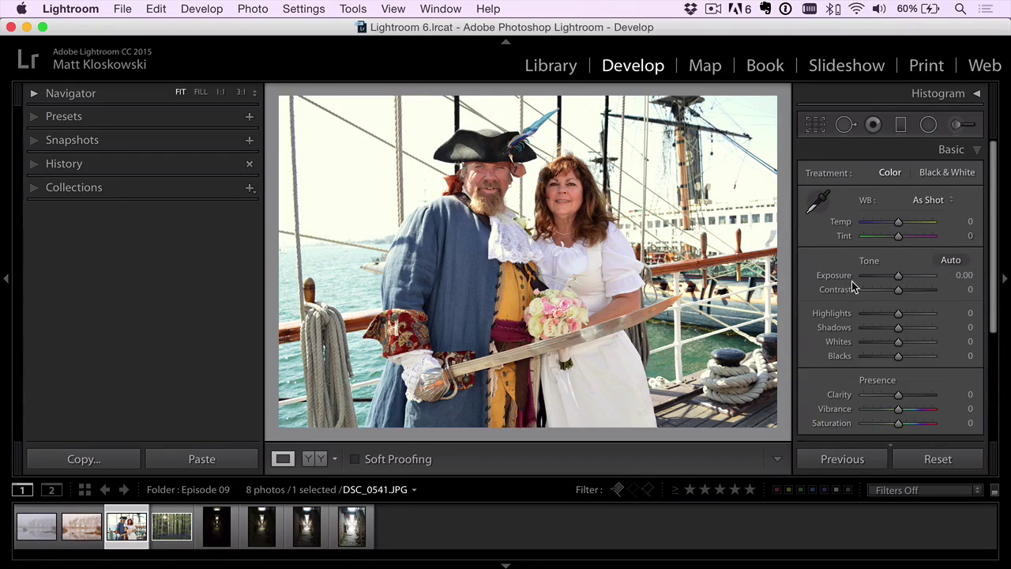
Pull down the highlights and rotate the pirate photo 0.89° to straighten it.
mouse_move(892, 314)
left_mouse_down()
mouse_move(872, 313)
mouse_move(903, 332)
left_mouse_up()
left_click(816, 125)
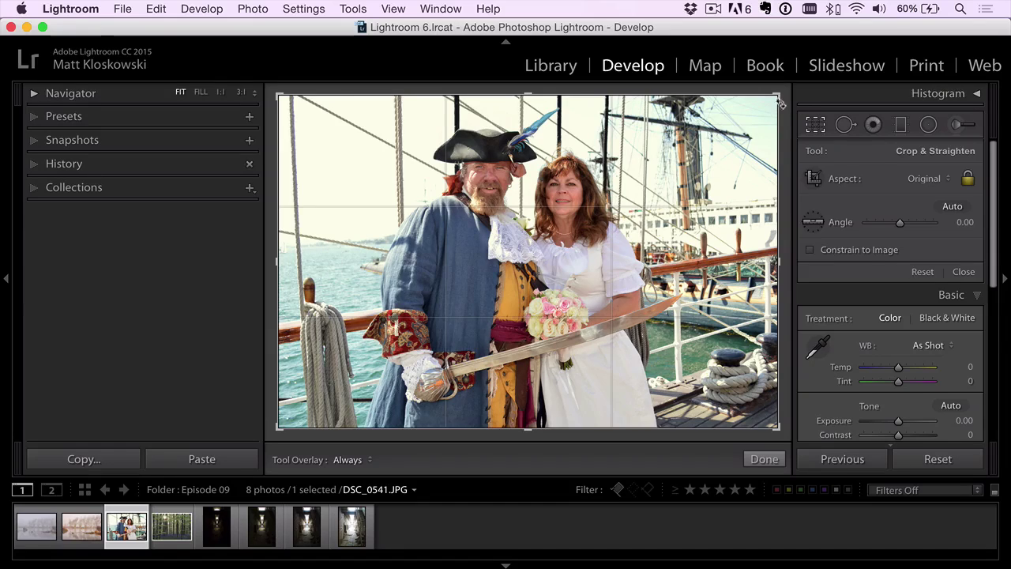
left_click_drag(779, 102, 782, 107)
key("r")
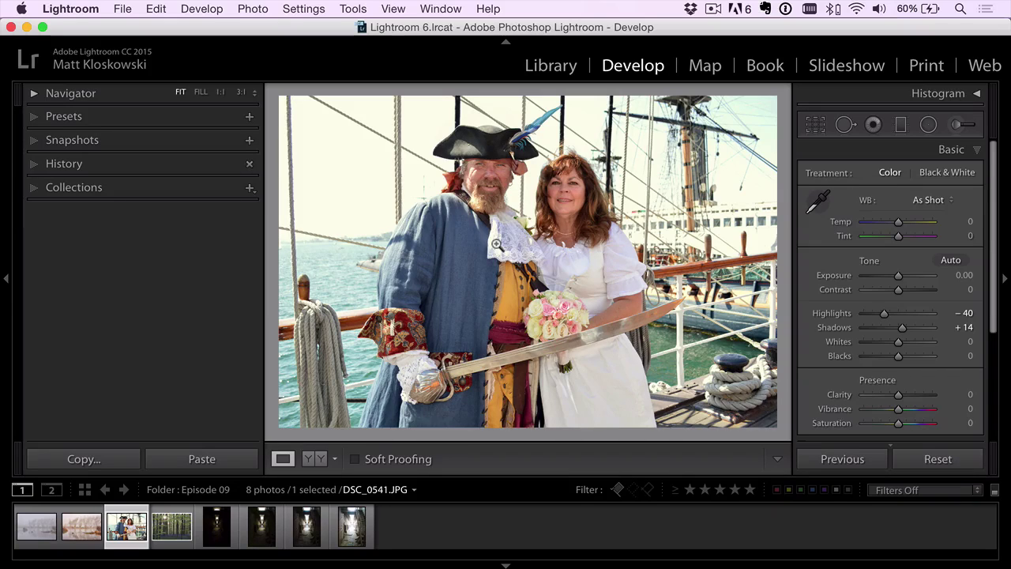
Send the photo to Perfect Effects 9 Suite through Photo > Edit In.
left_click(254, 9)
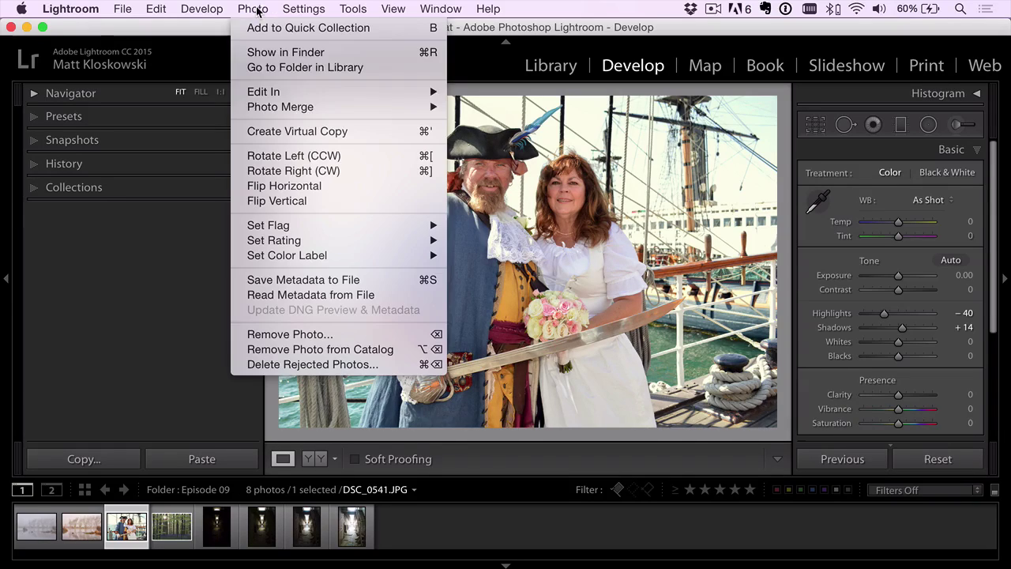
mouse_move(289, 95)
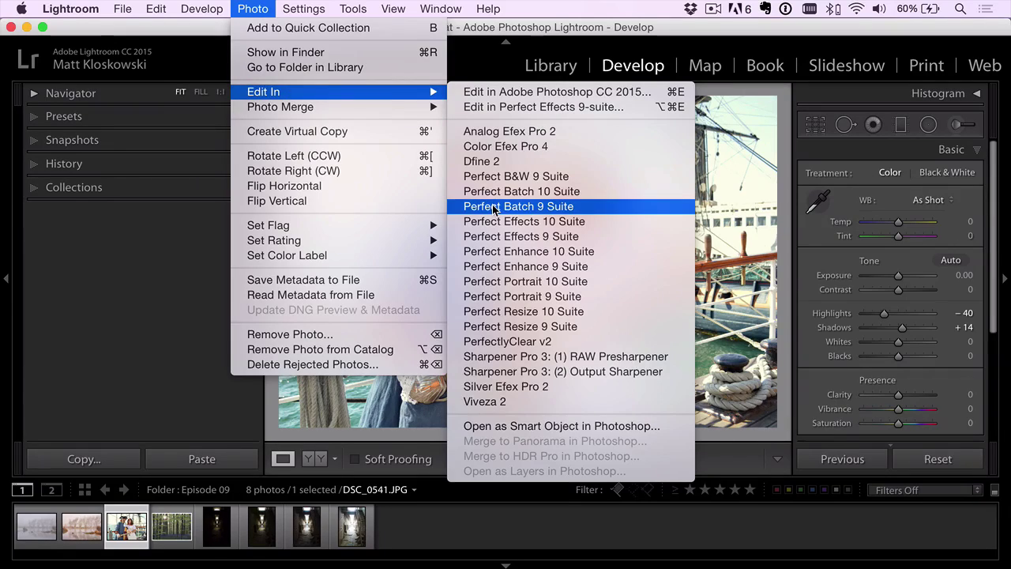
left_click(496, 239)
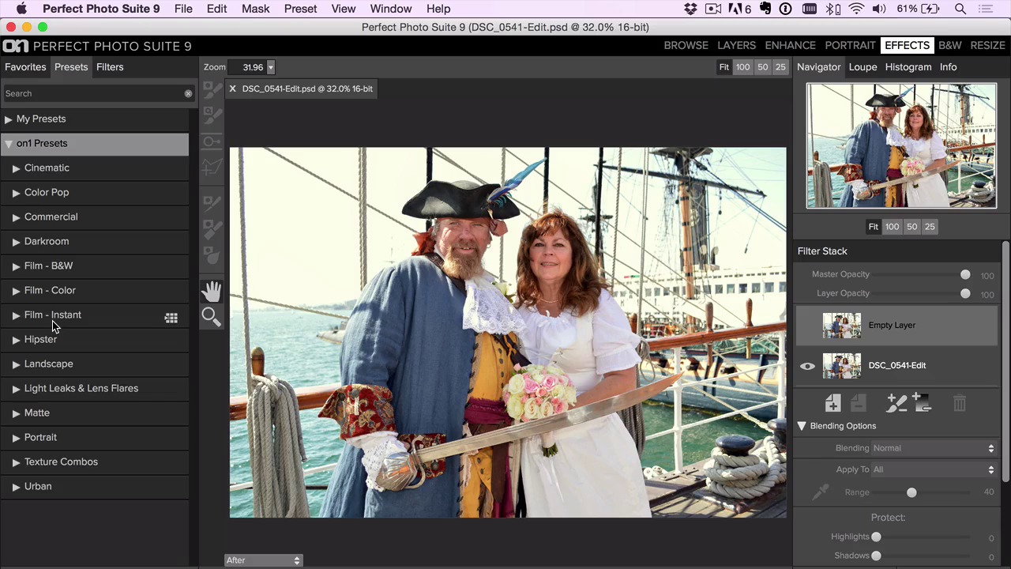
Browse the Film - Instant, Film - Color and Film - B&W preset categories.
left_click(52, 321)
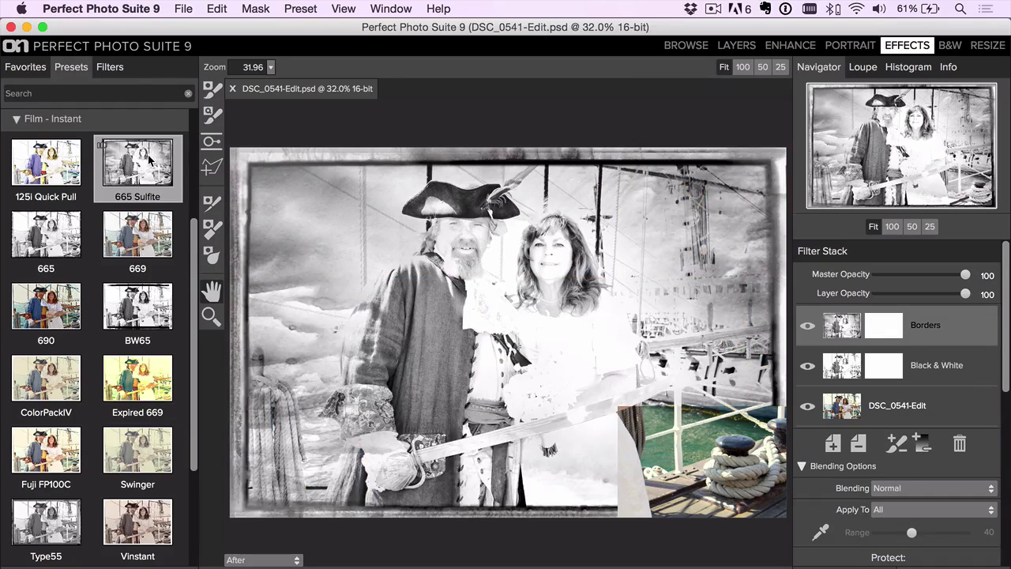
left_click(40, 122)
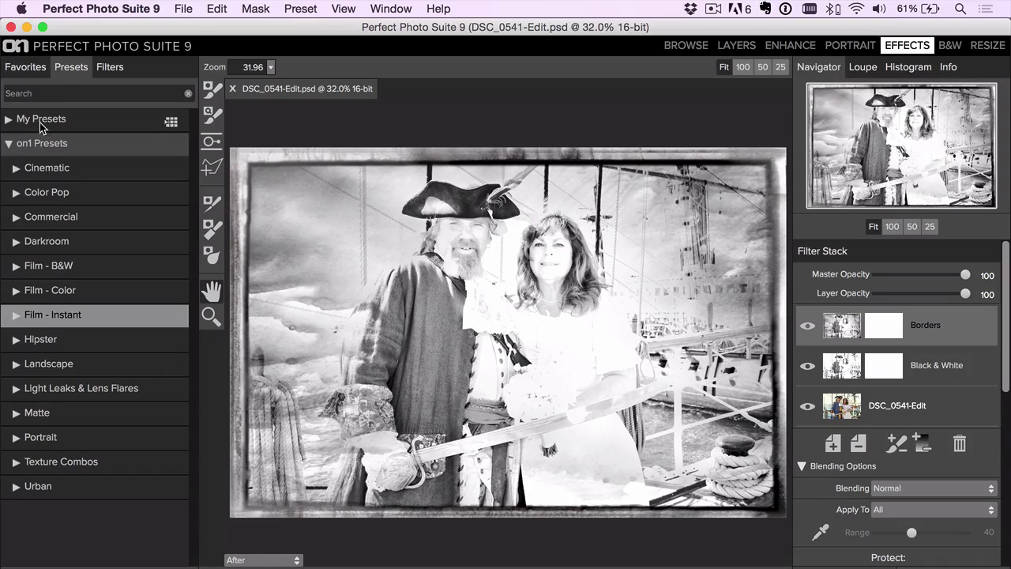
left_click(66, 293)
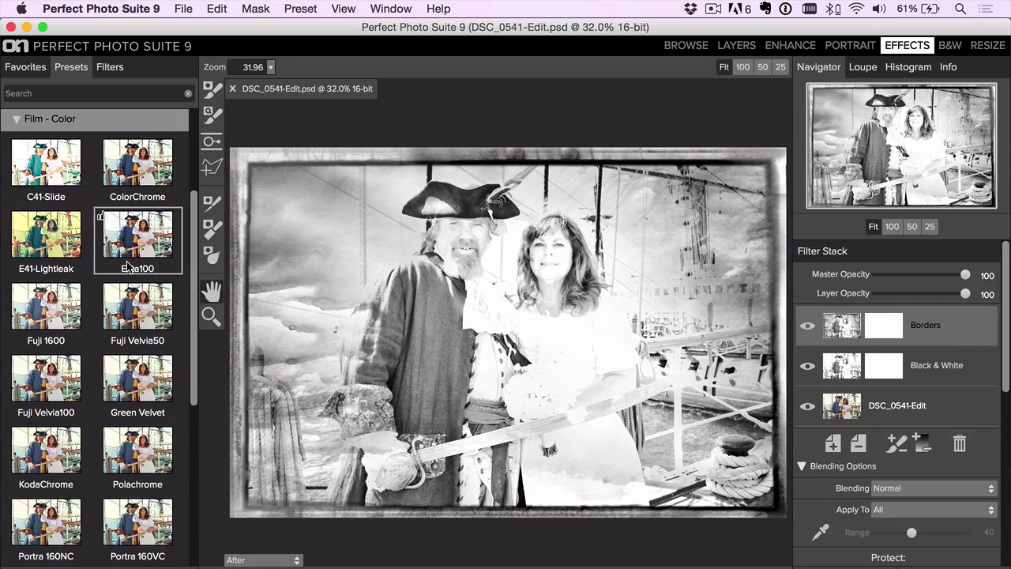
scroll(108, 387, "down", 1)
scroll(108, 387, "down", 3)
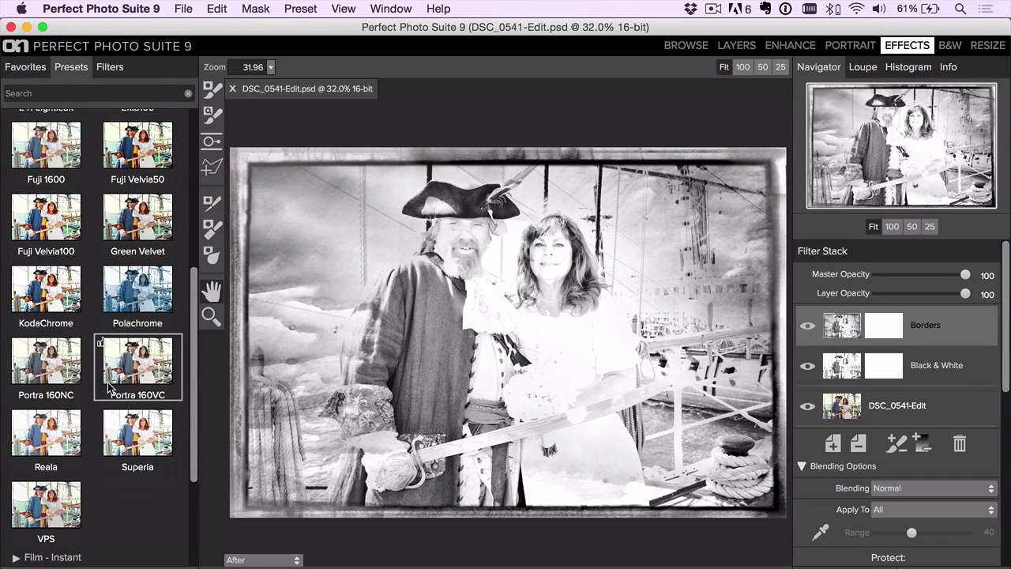
scroll(108, 387, "up", 5)
scroll(113, 238, "up", 4)
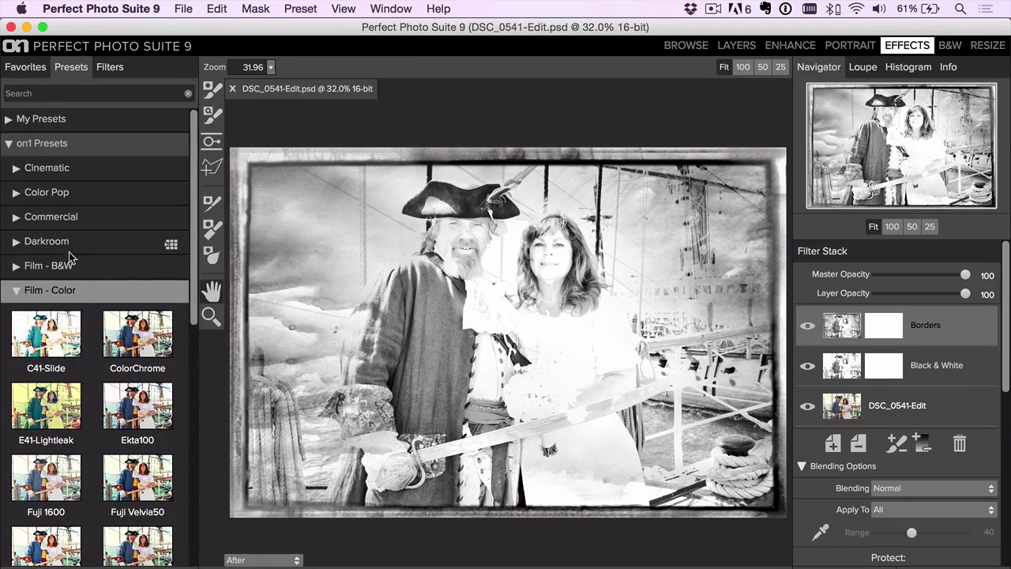
left_click(67, 264)
scroll(113, 357, "down", 4)
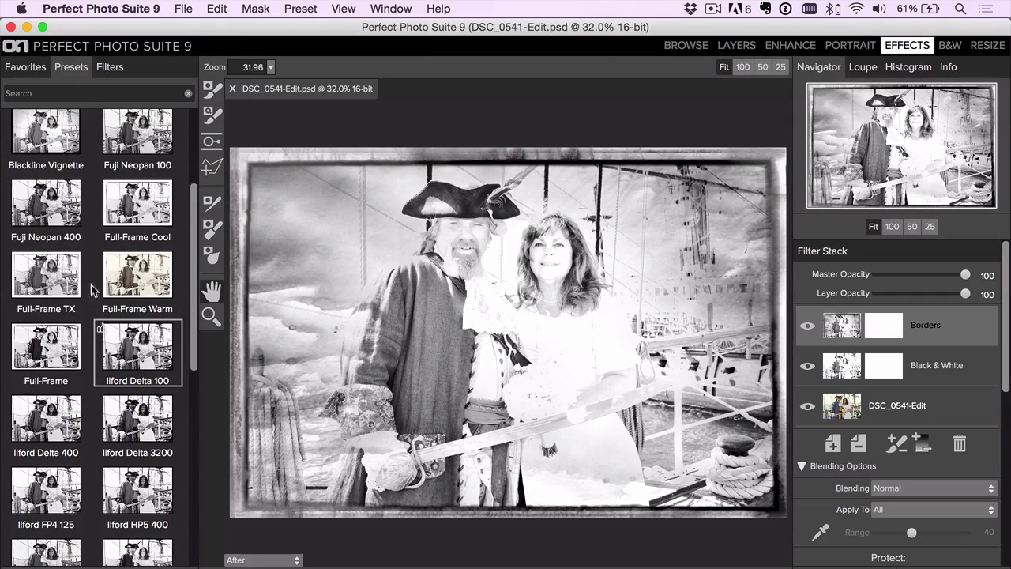
Try Blackline Vignette and Full-Frame TX, settling on the Full-Frame Warm preset.
left_click(35, 131)
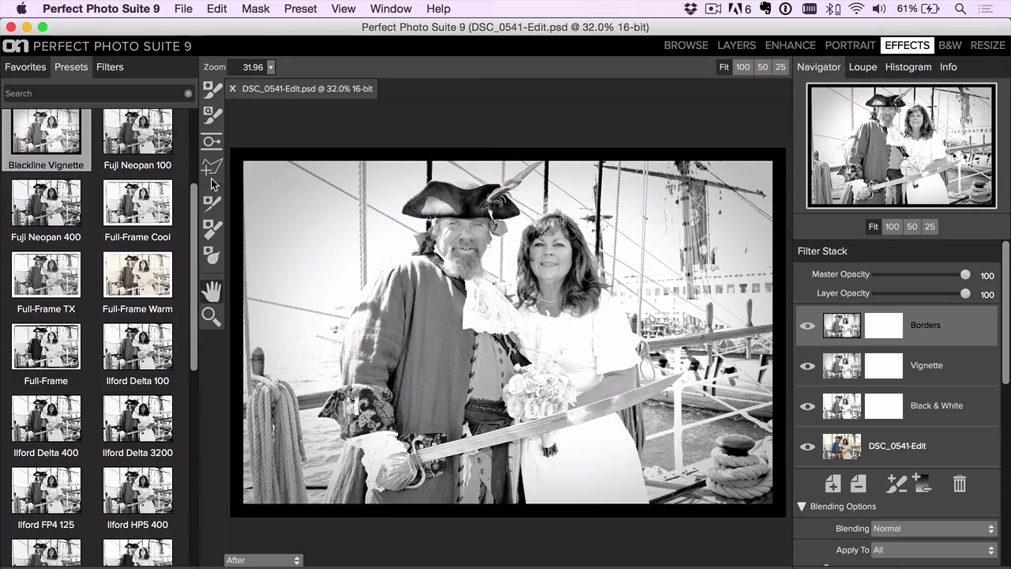
scroll(143, 166, "down", 3)
left_click(144, 169)
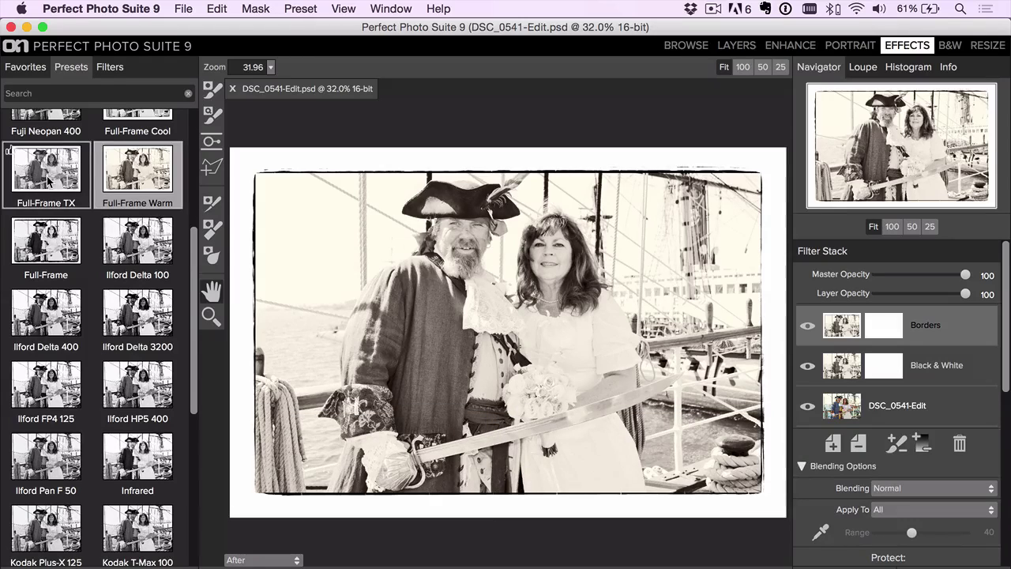
left_click(47, 176)
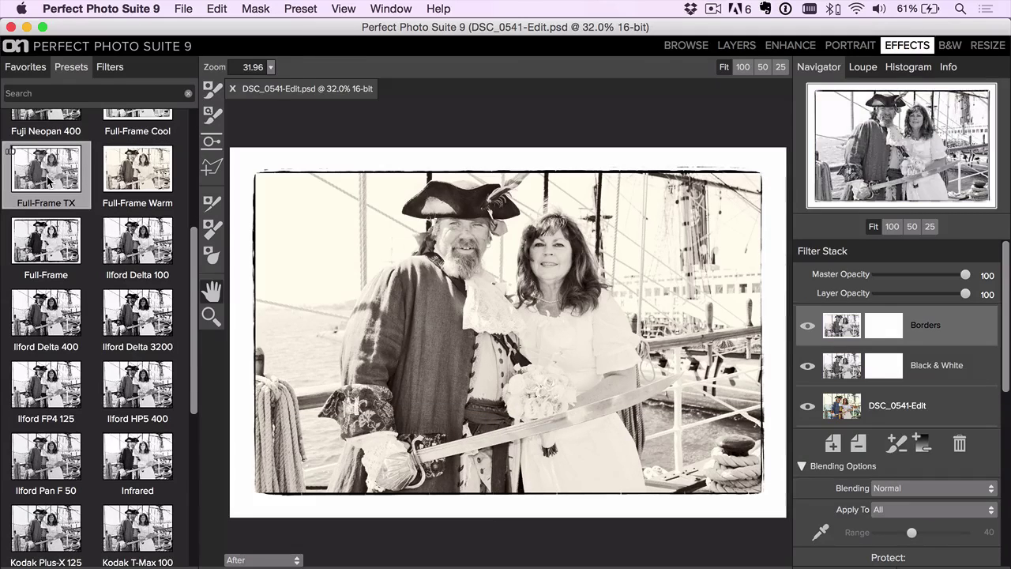
left_click(132, 176)
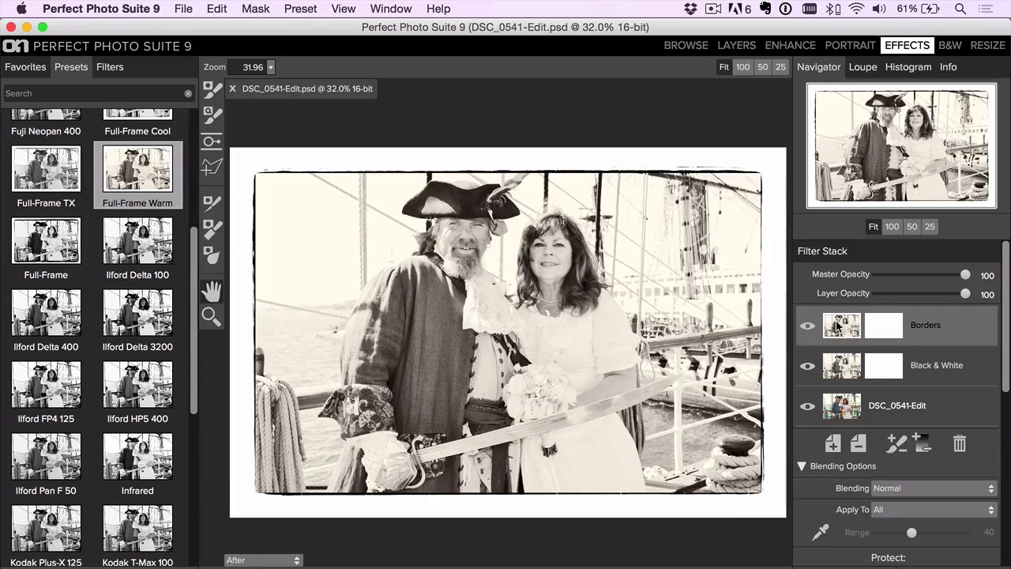
Set the Borders filter to the Antique category with the Tin Type 002 border.
scroll(851, 324, "down", 10)
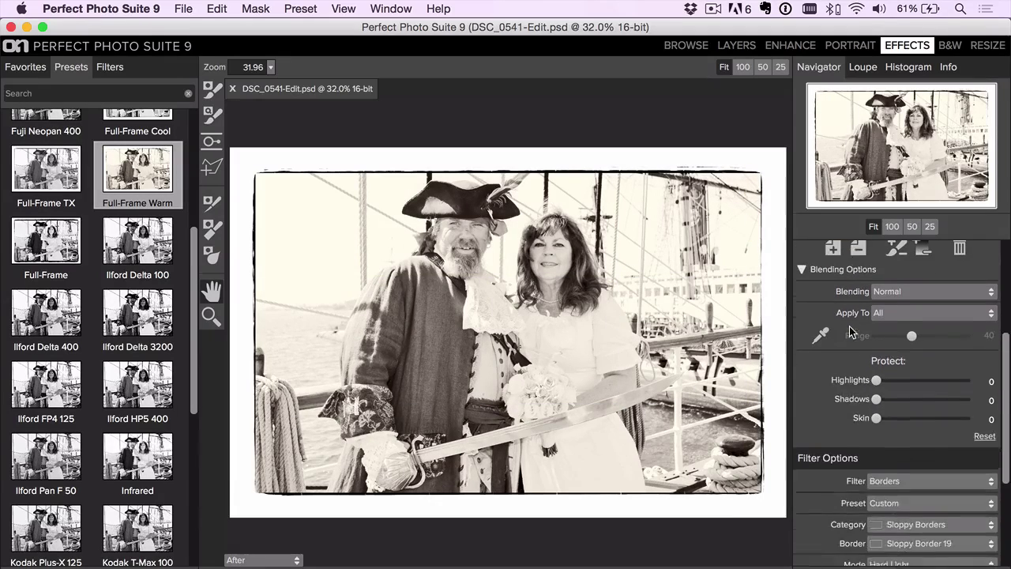
scroll(851, 330, "down", 1)
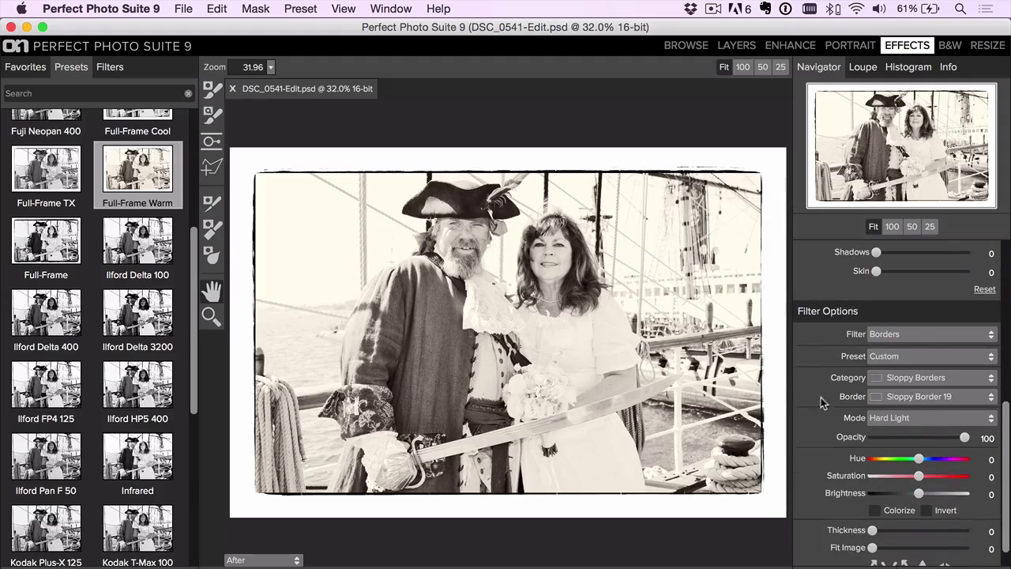
left_click(910, 375)
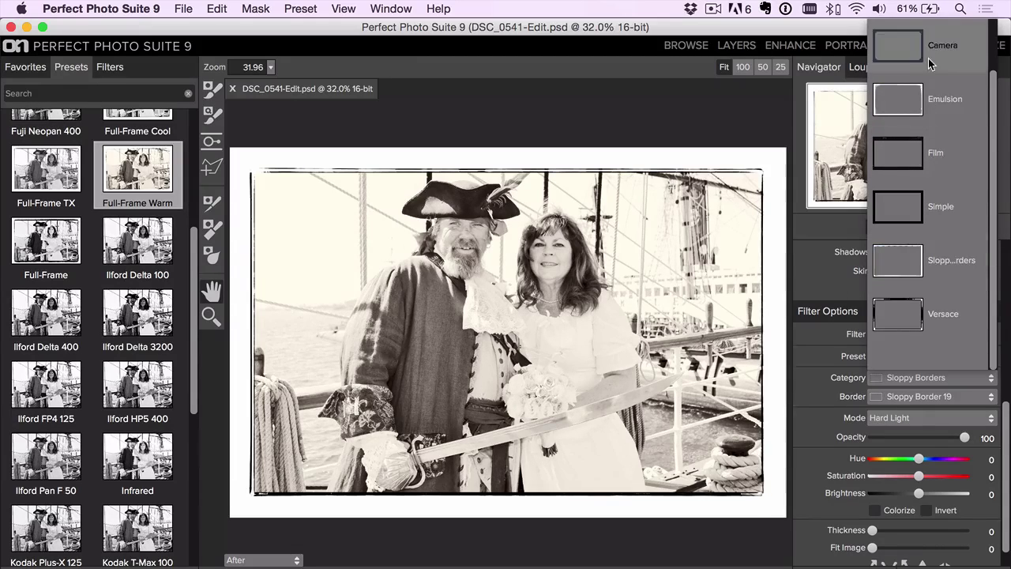
scroll(927, 73, "up", 1)
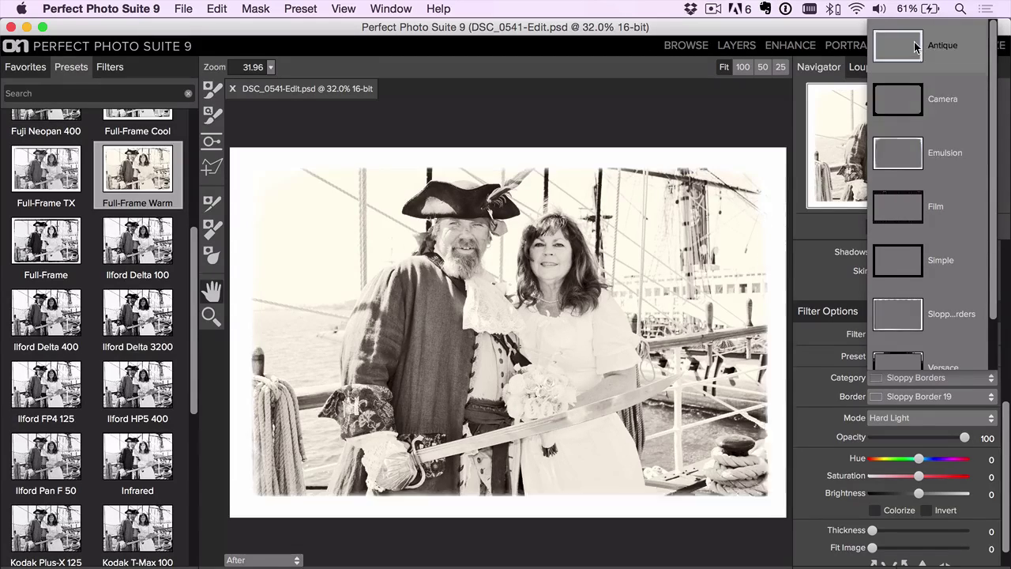
left_click(918, 50)
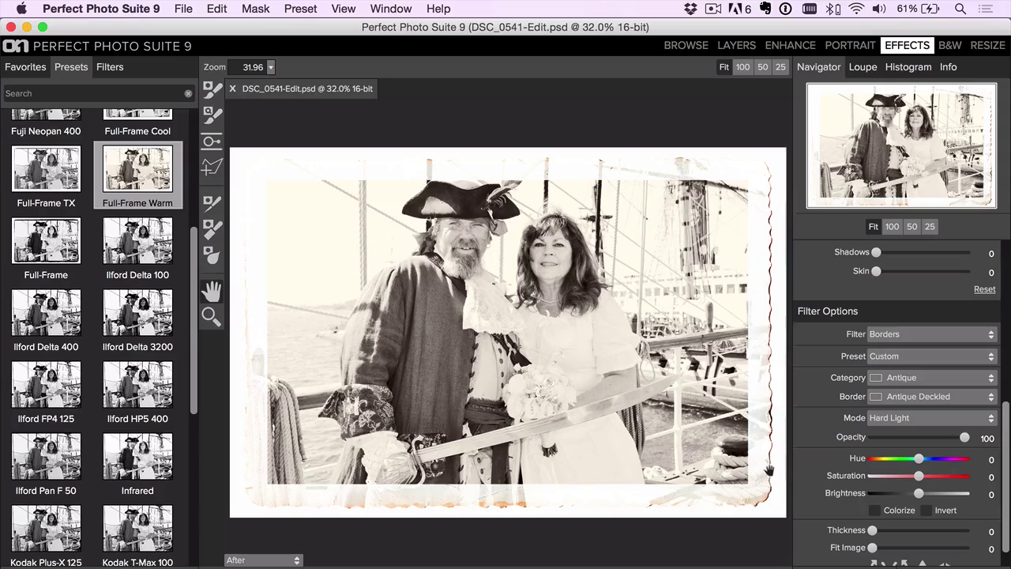
left_click(892, 396)
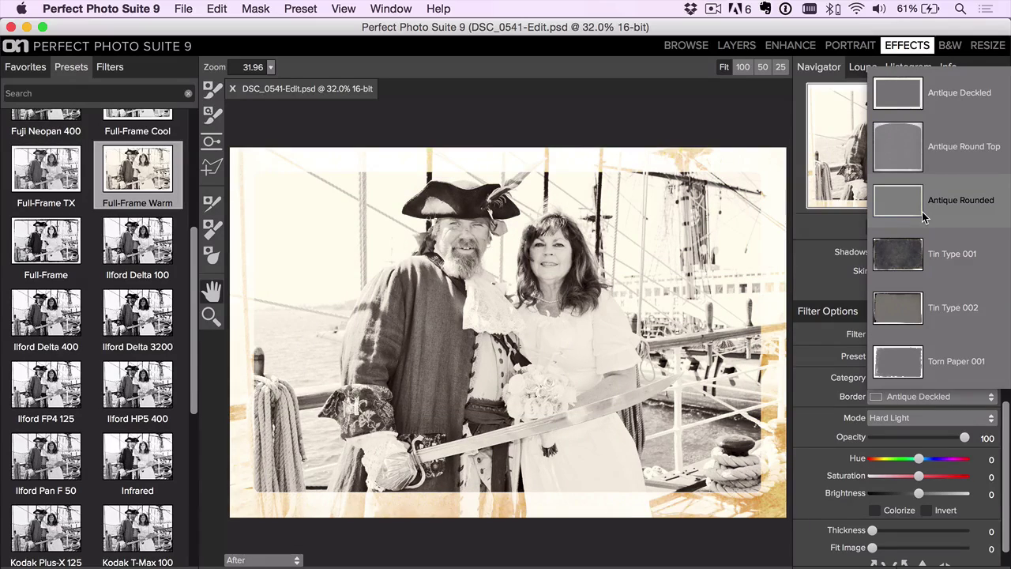
left_click(920, 303)
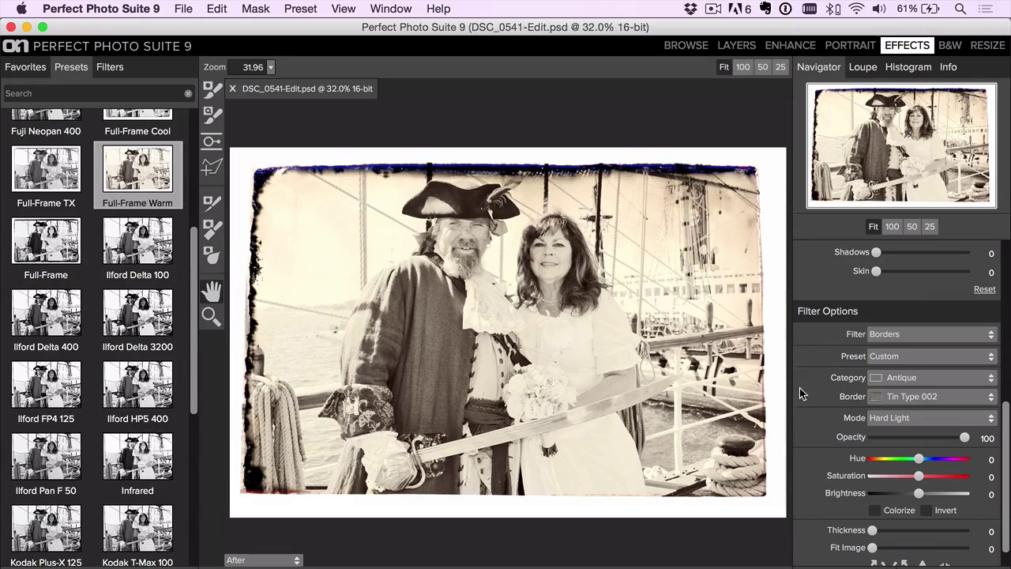
Add a new filter layer and apply the Big Softy vignette after trying Subtle.
left_click(109, 68)
left_click(855, 304)
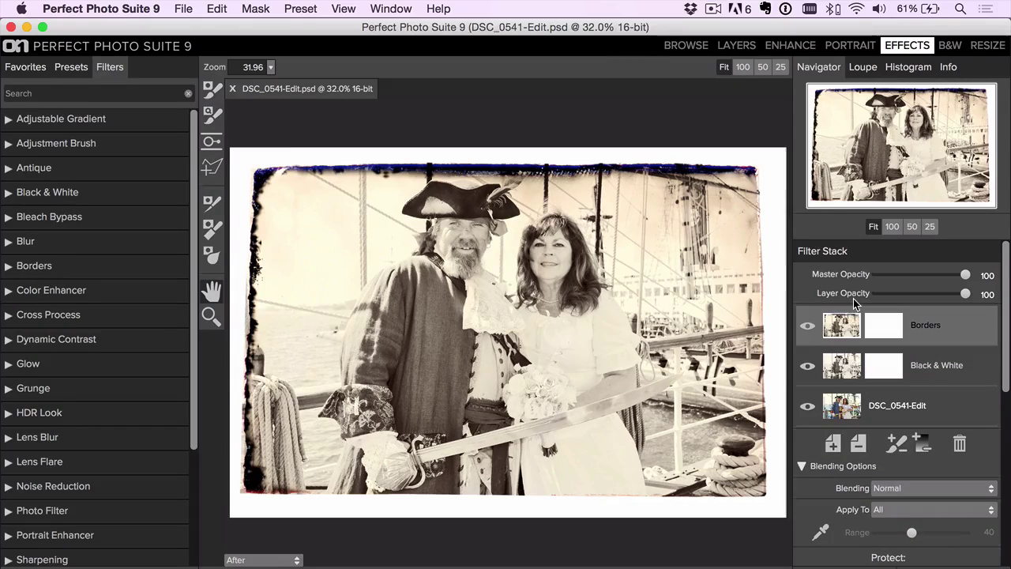
left_click(834, 444)
scroll(67, 414, "down", 3)
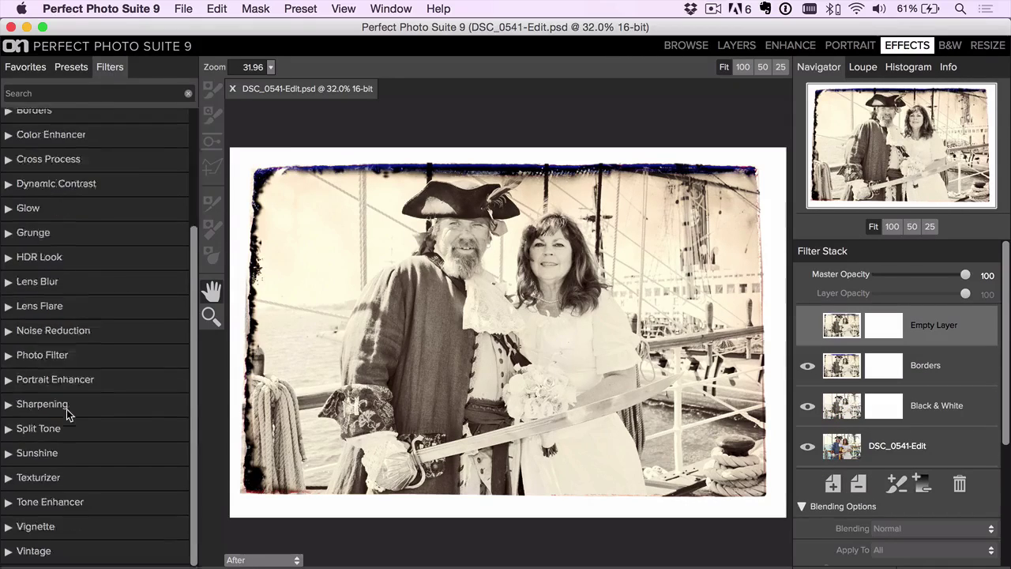
left_click(71, 526)
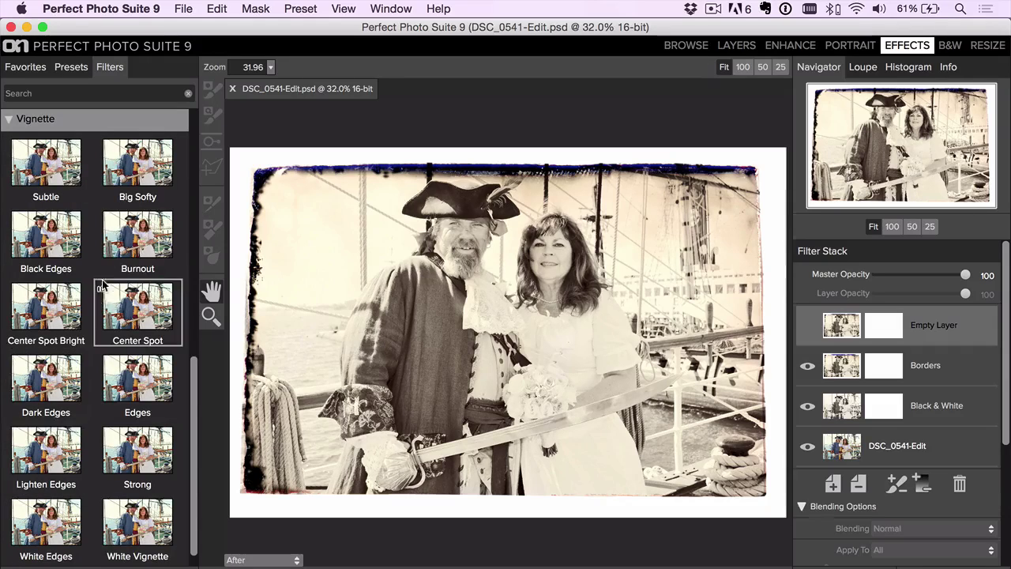
left_click(70, 169)
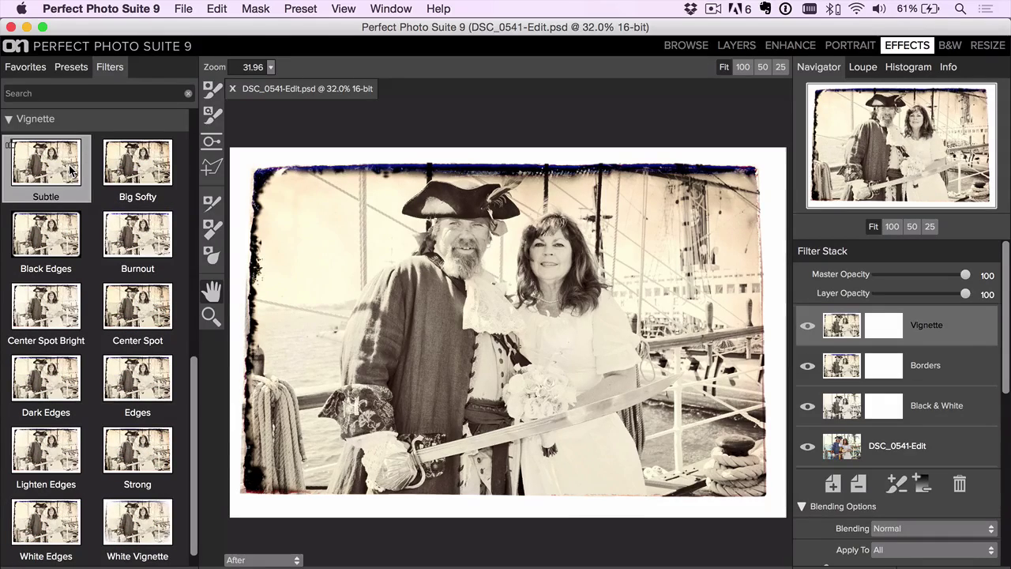
left_click(134, 166)
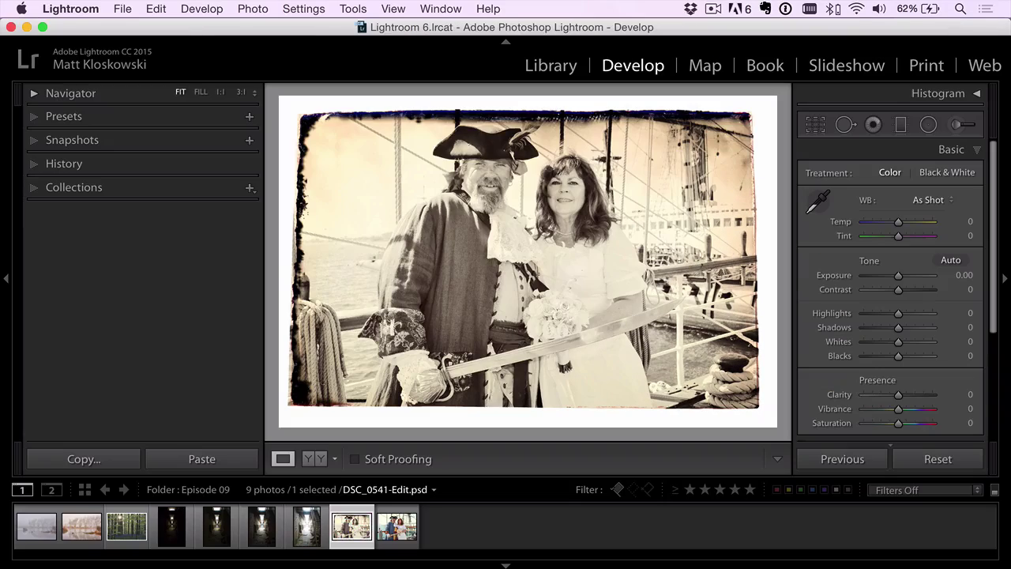
Reset the colour DSC_0541.JPG pirate photo's edits, then select the bluebell forest NEF.
left_click(397, 525)
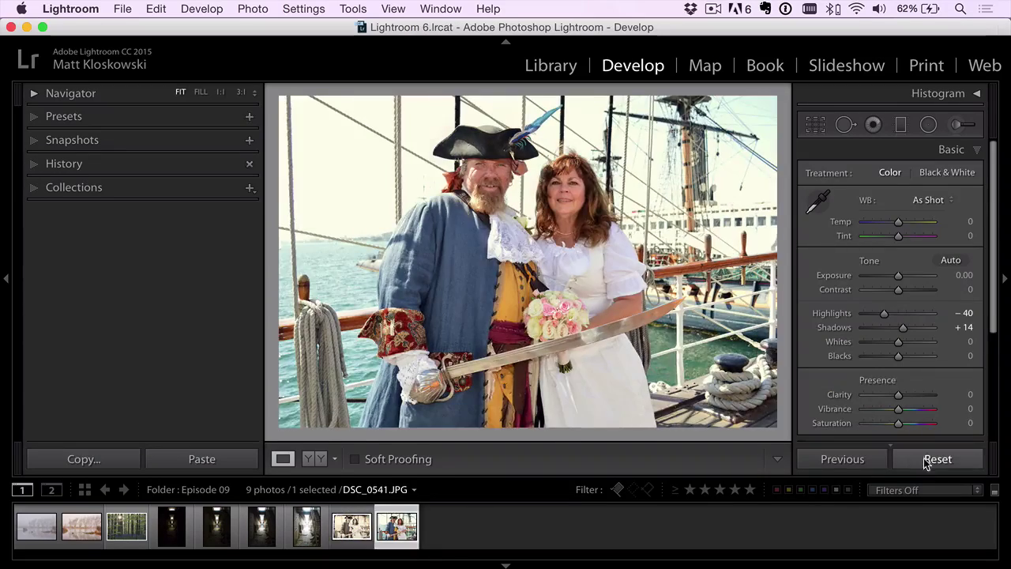
left_click(925, 457)
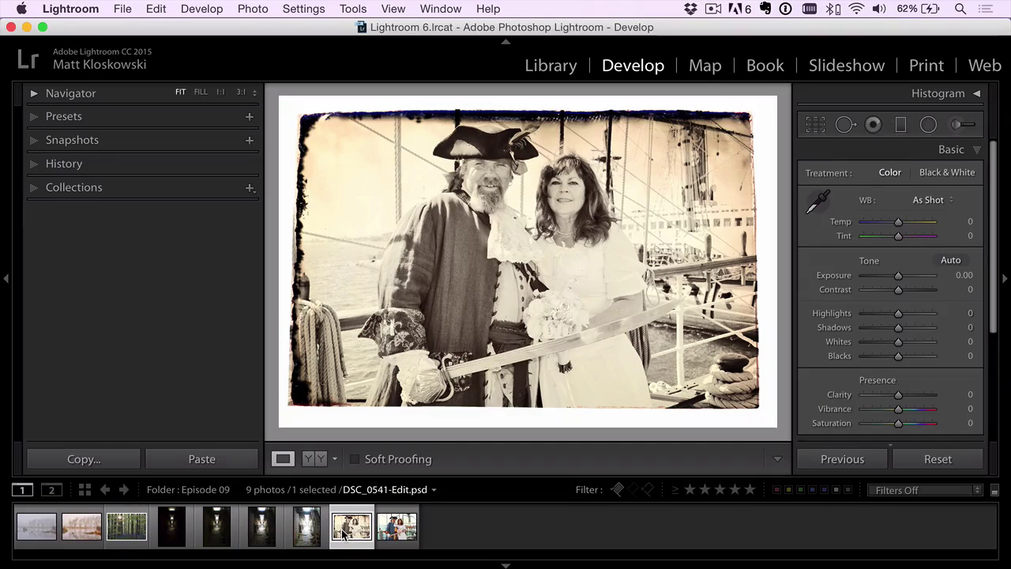
left_click(394, 527)
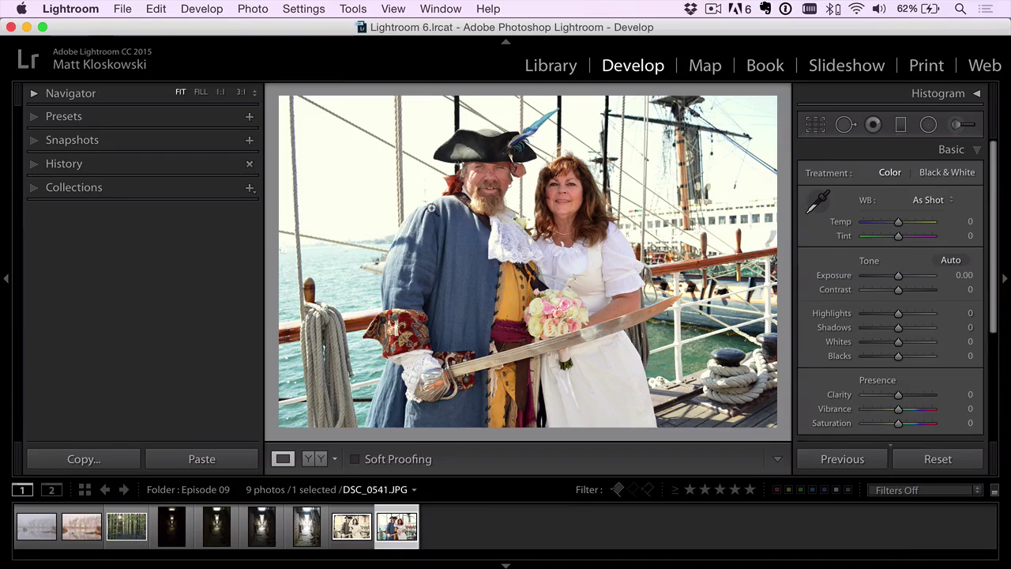
left_click(130, 535)
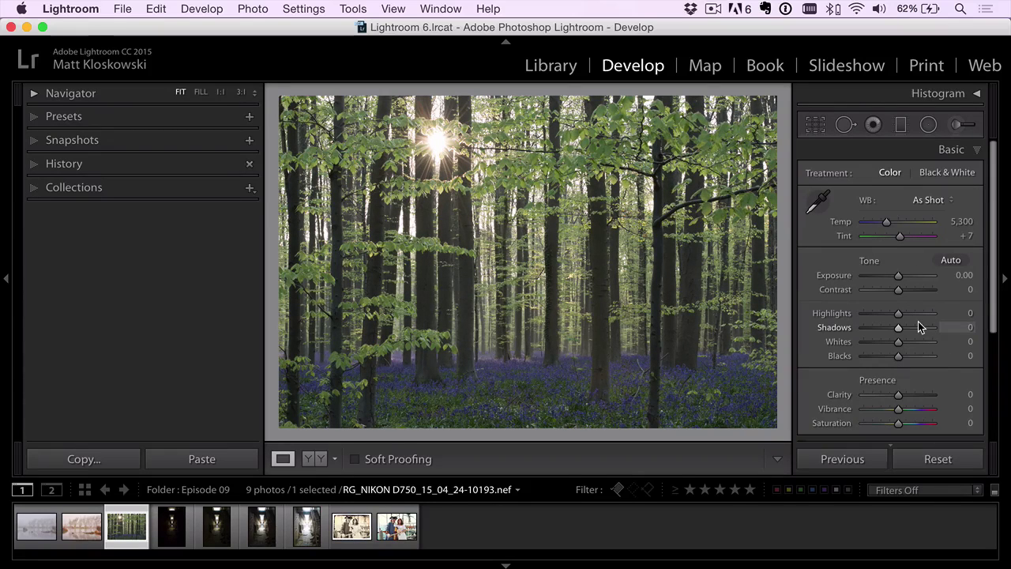
Alt-drag the Whites, Highlights and Blacks sliders with clipping preview, deepening the blacks.
key("alt")
left_click_drag(906, 345, 900, 351)
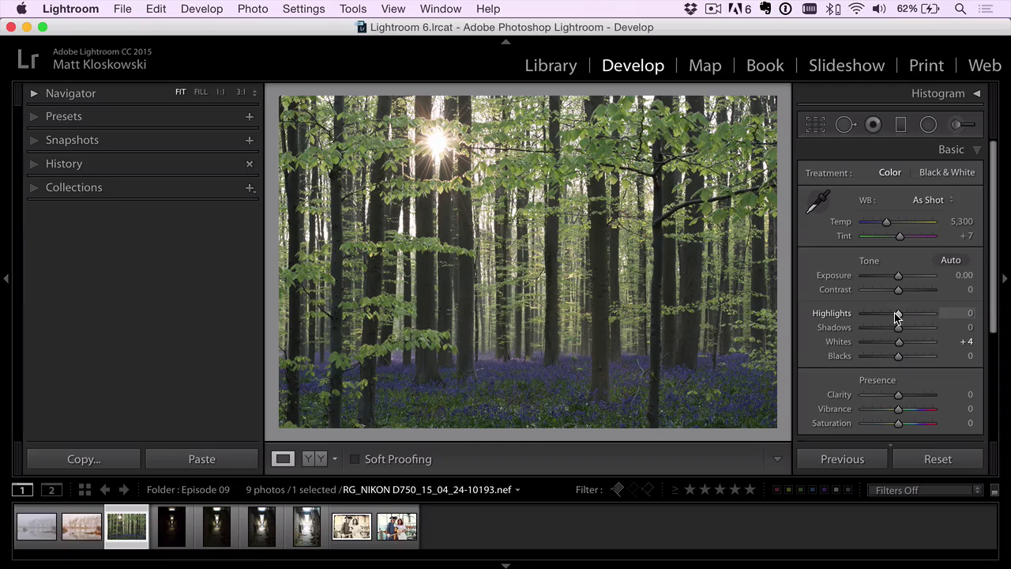
mouse_move(895, 316)
left_mouse_down()
mouse_move(859, 314)
mouse_move(895, 316)
left_mouse_up()
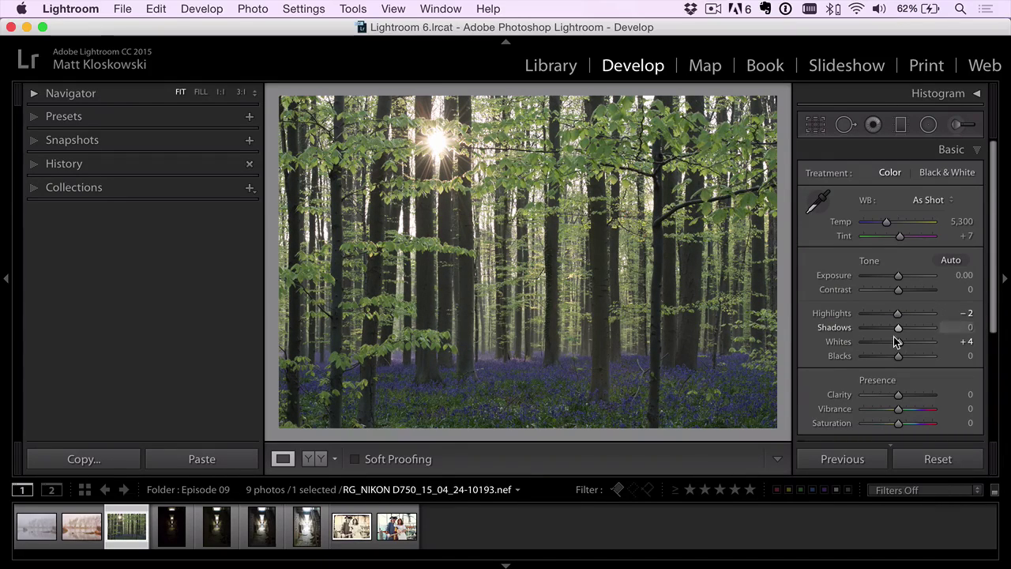
left_click_drag(899, 355, 906, 330)
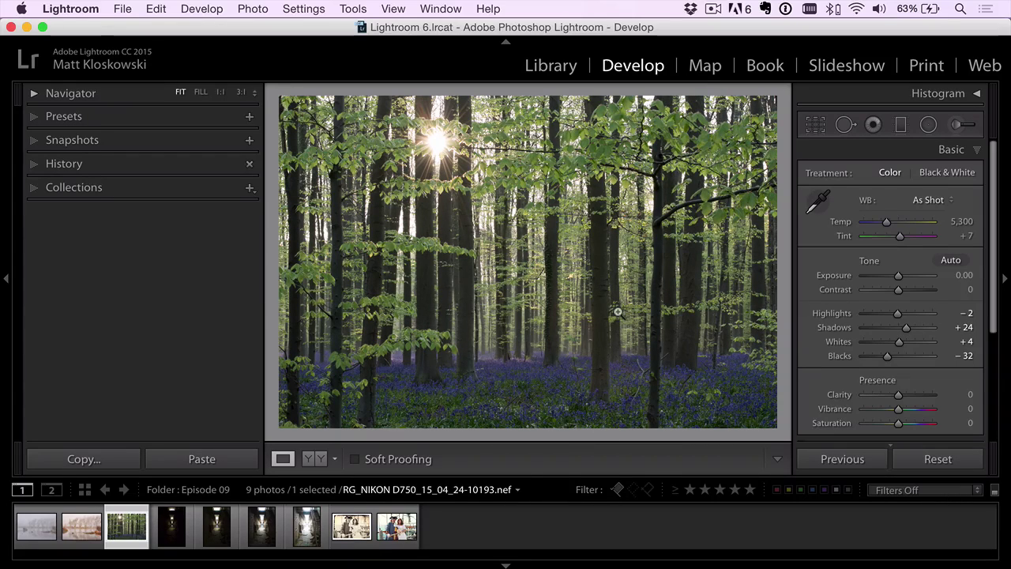
Edit a copy with Lightroom adjustments in Perfect Effects 9.
left_click(253, 8)
mouse_move(283, 96)
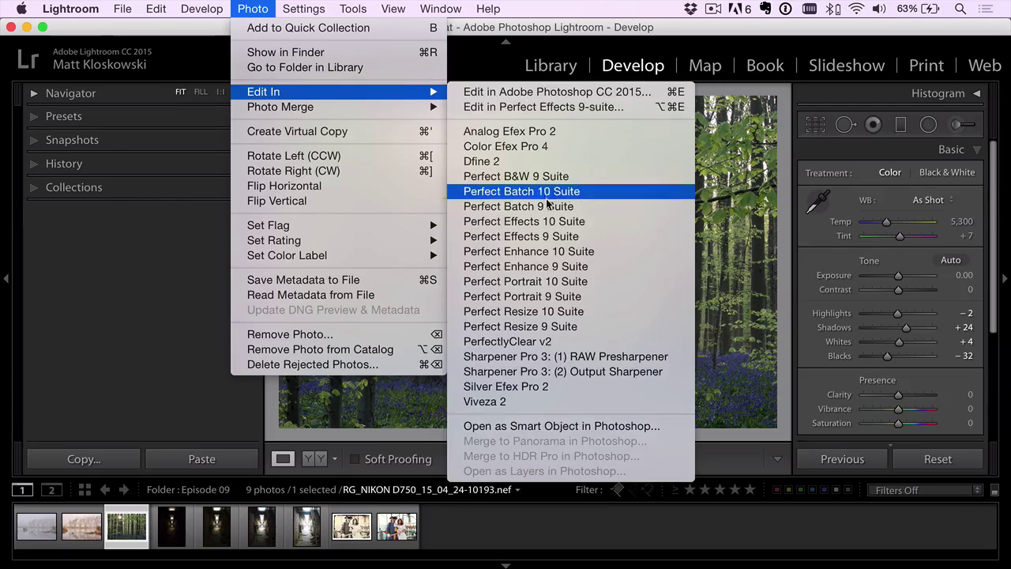
left_click(546, 237)
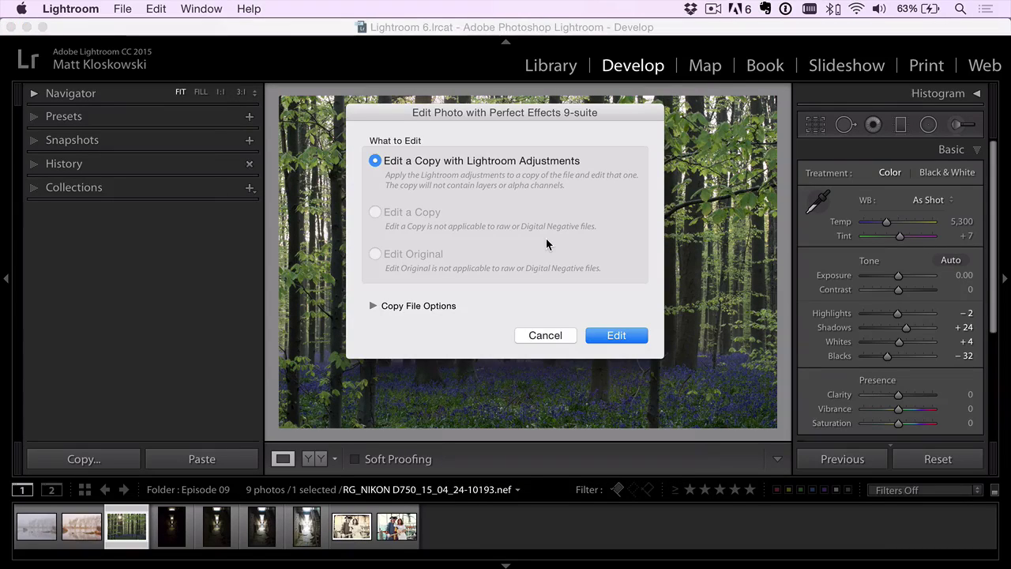
left_click(619, 334)
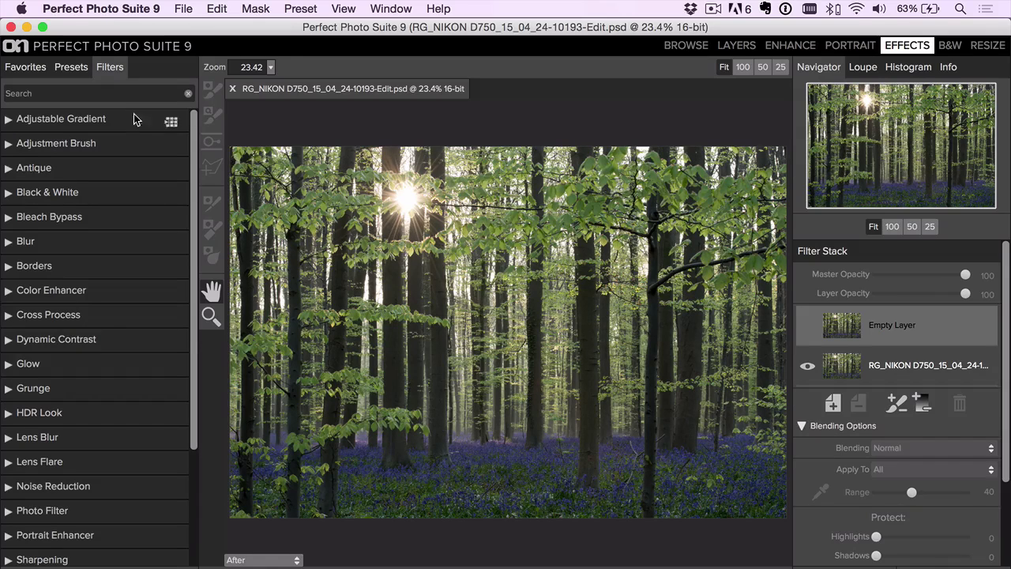
Apply the Light Leaks & Lens Flares Fogged preset and reduce Texturizer to 83.
left_click(77, 69)
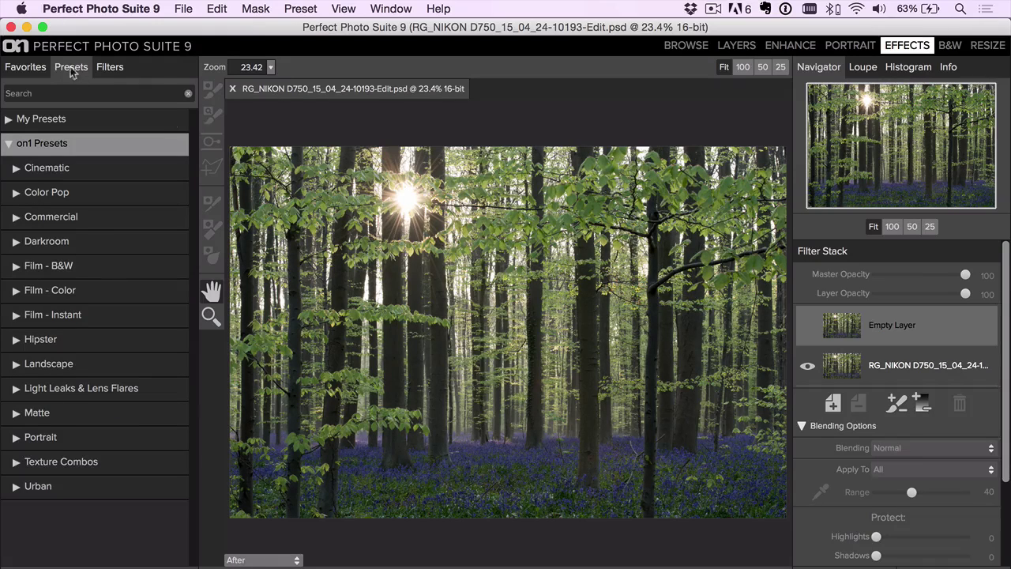
left_click(85, 388)
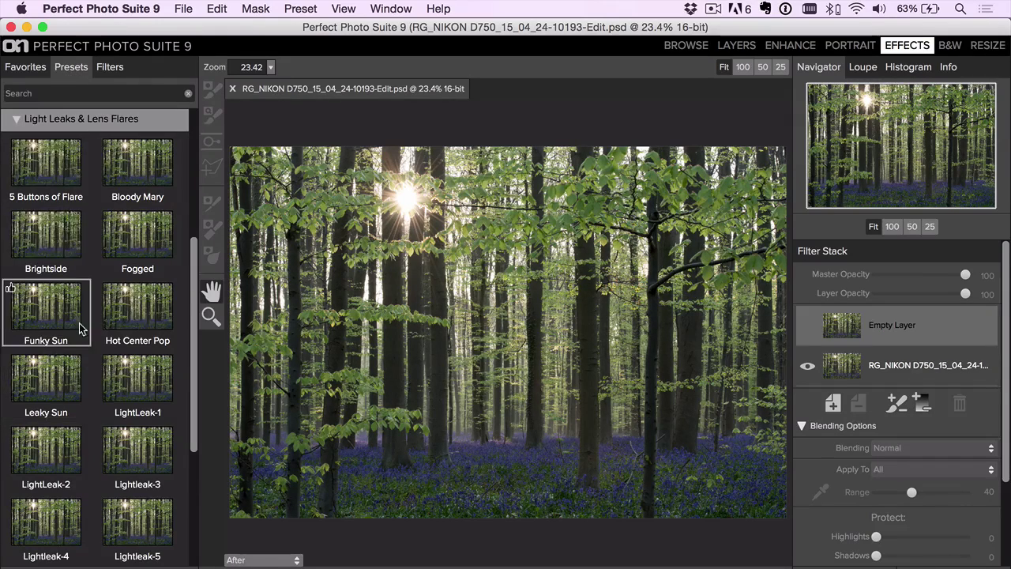
left_click(123, 217)
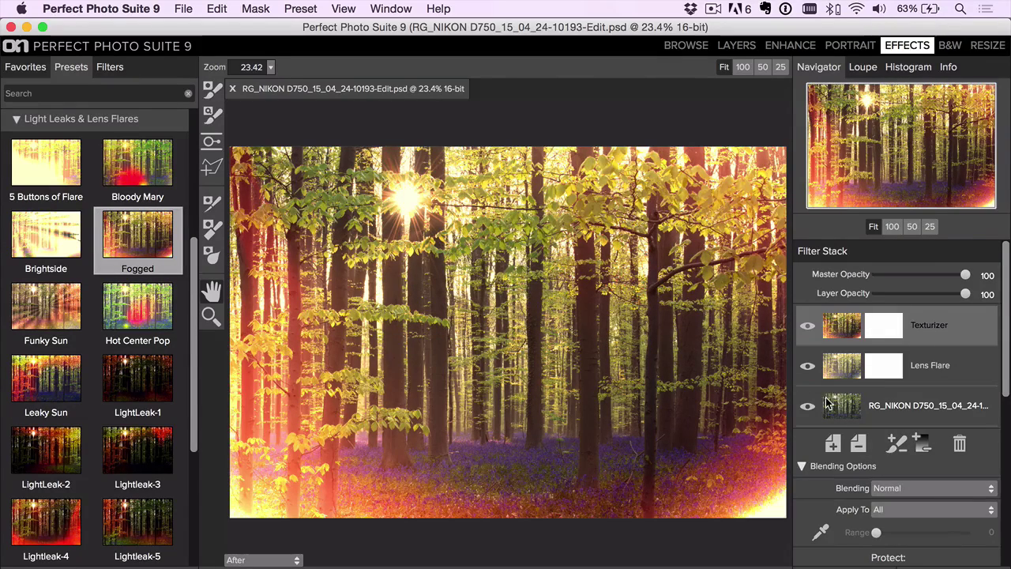
left_click_drag(954, 290, 925, 294)
left_click(807, 325)
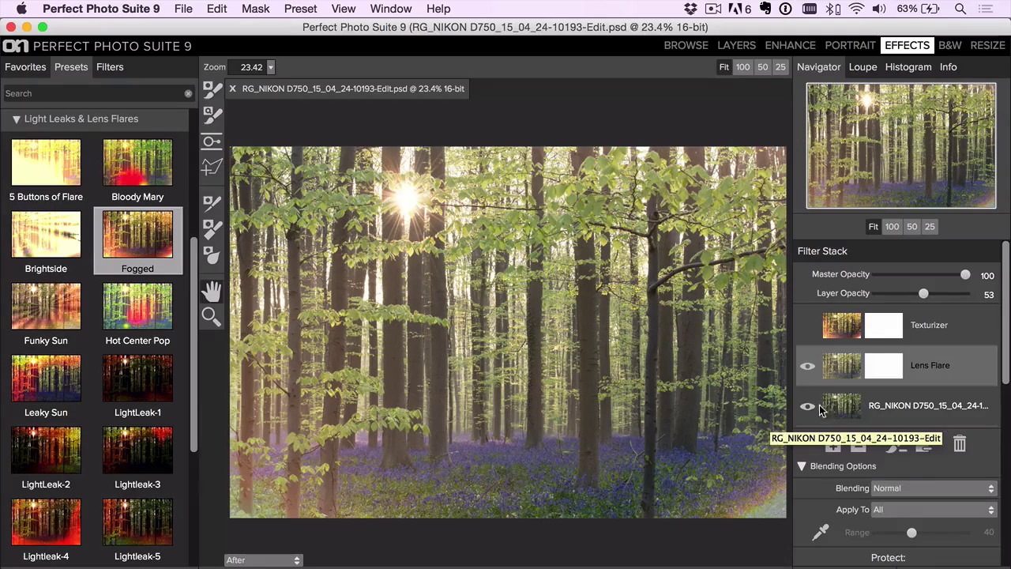
left_click(835, 316)
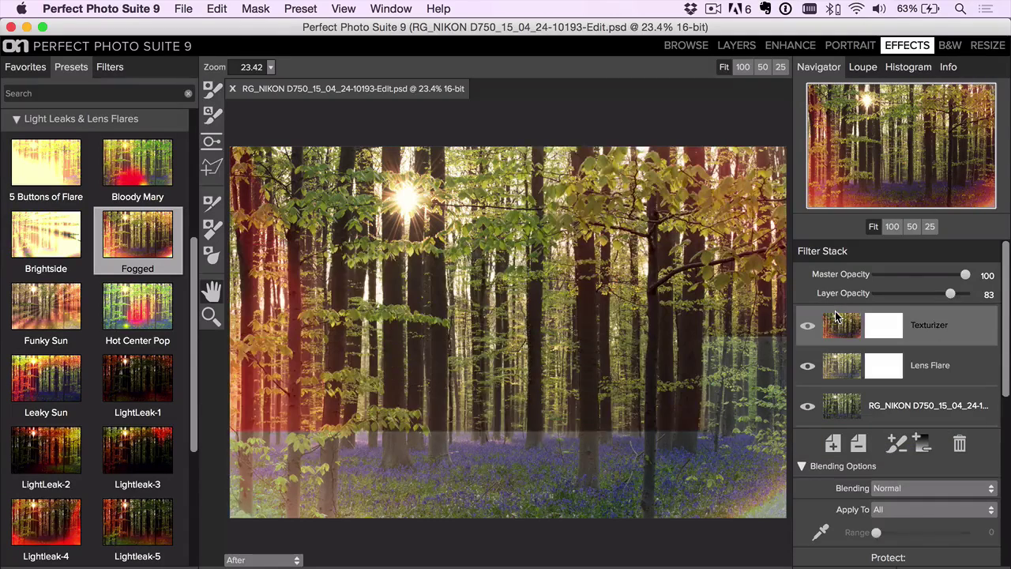
Add an empty layer and insert the Urban Sun preset on top of the stack.
left_click(831, 444)
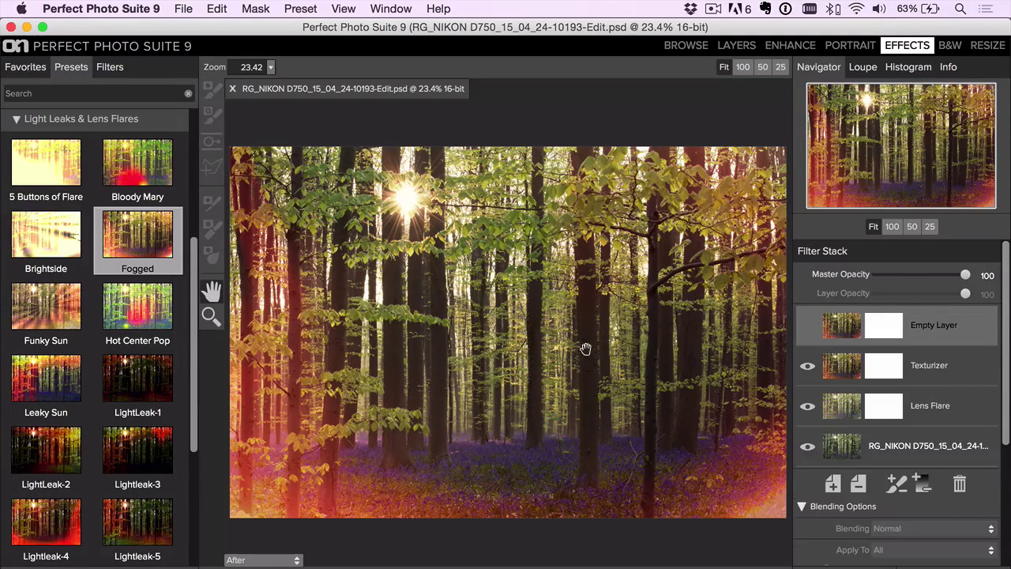
scroll(113, 271, "down", 5)
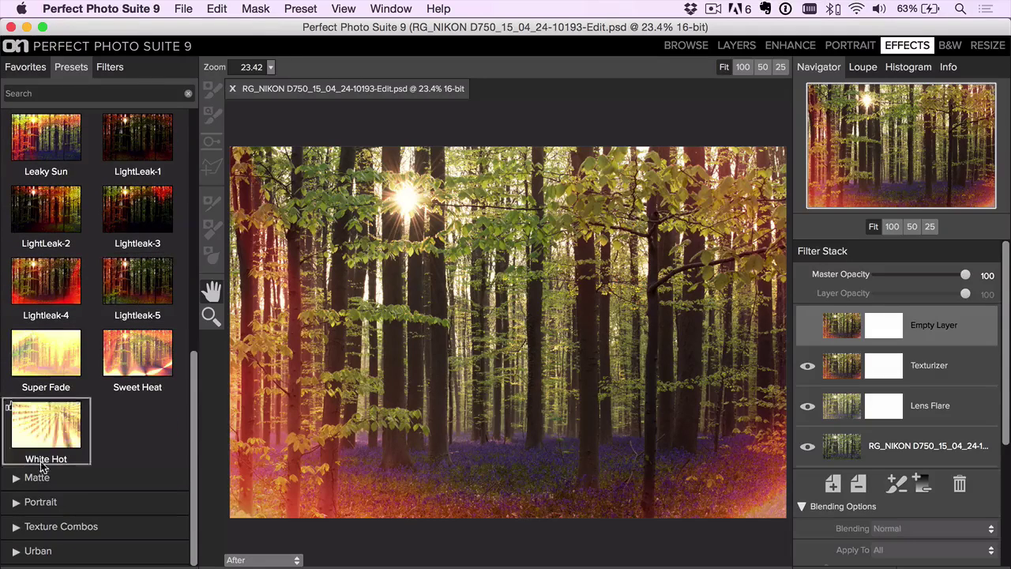
left_click(38, 552)
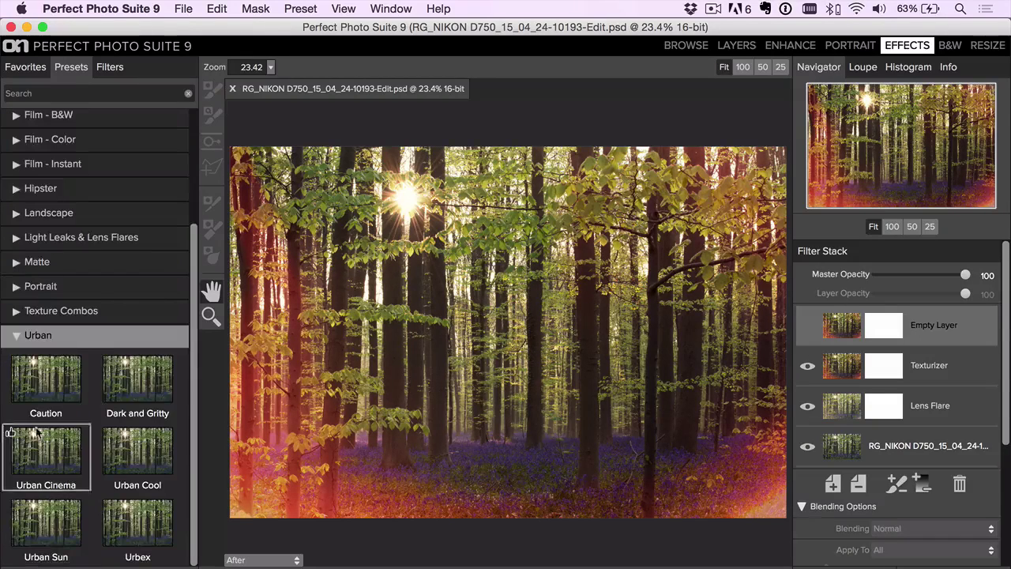
right_click(43, 529)
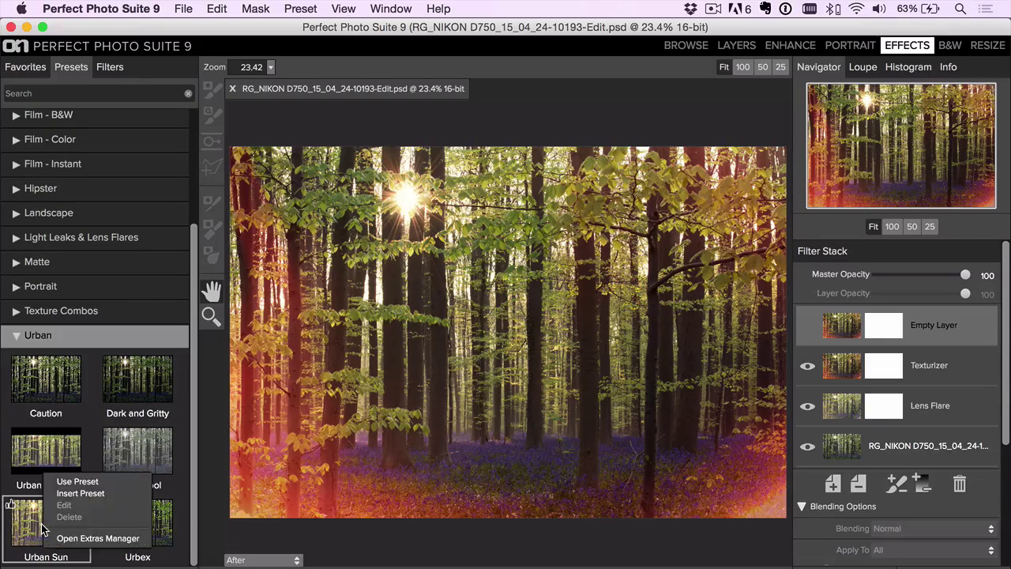
left_click(69, 494)
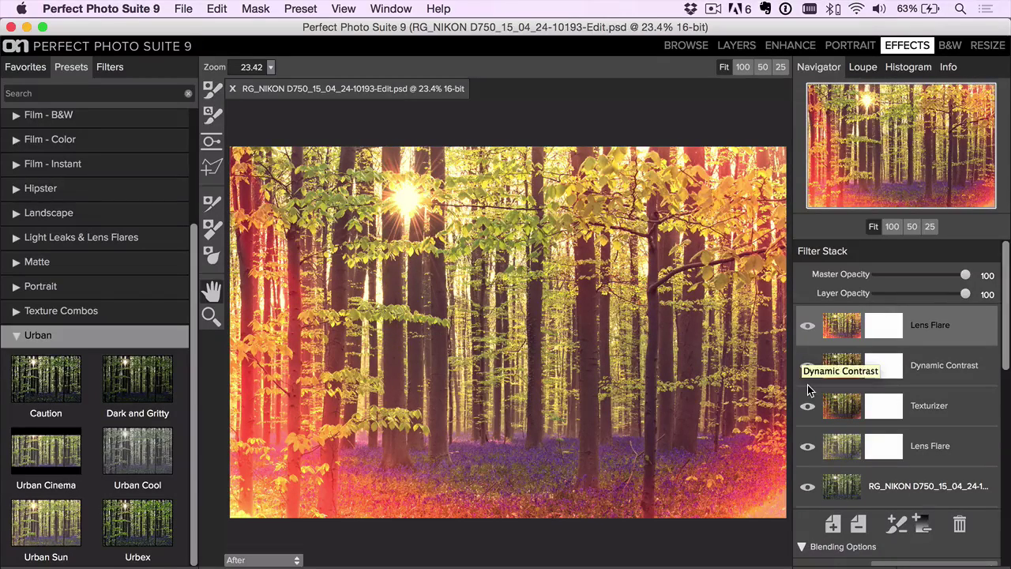
Delete the stacked layers, try Urban Sun on its own, then remove it.
left_click(961, 525)
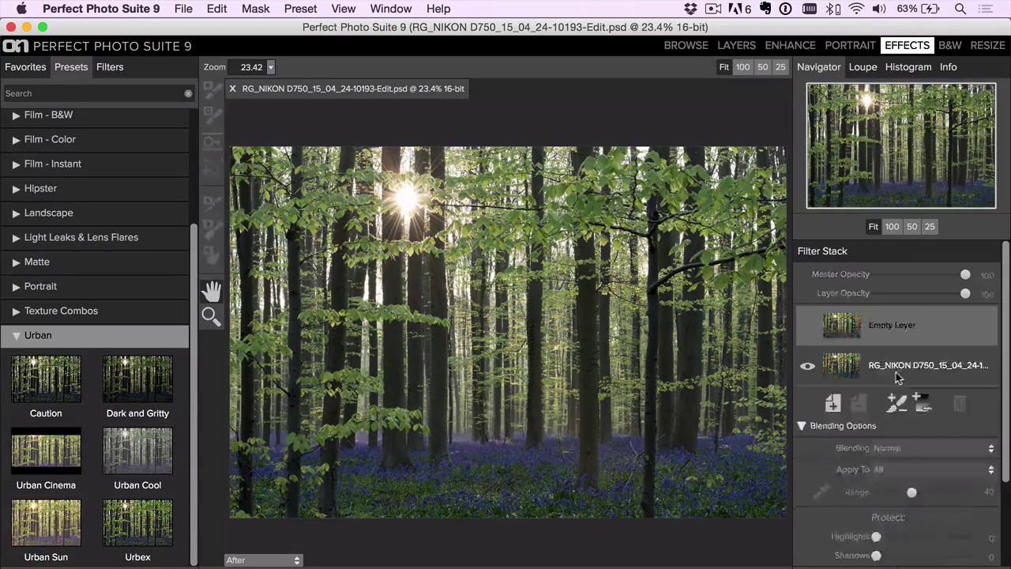
left_click(42, 524)
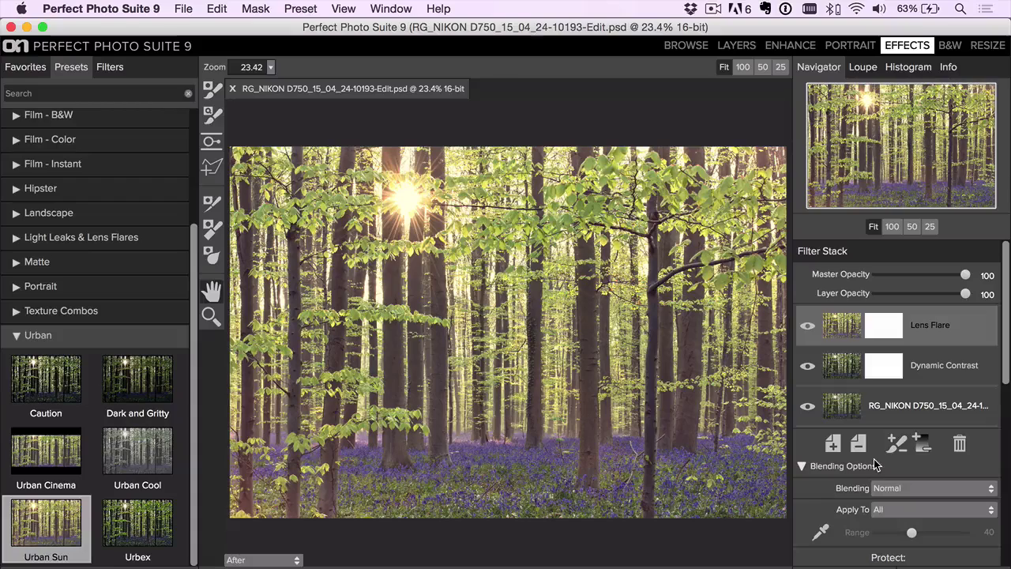
left_click(959, 443)
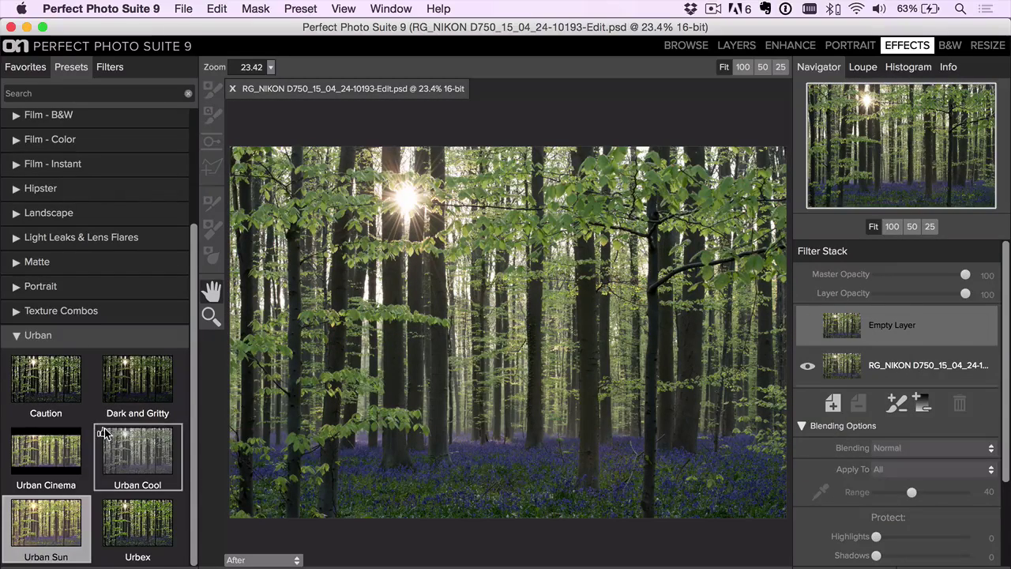
Apply the Film - Color Fuji Velvia50 preset and add an empty layer above it.
scroll(102, 417, "up", 3)
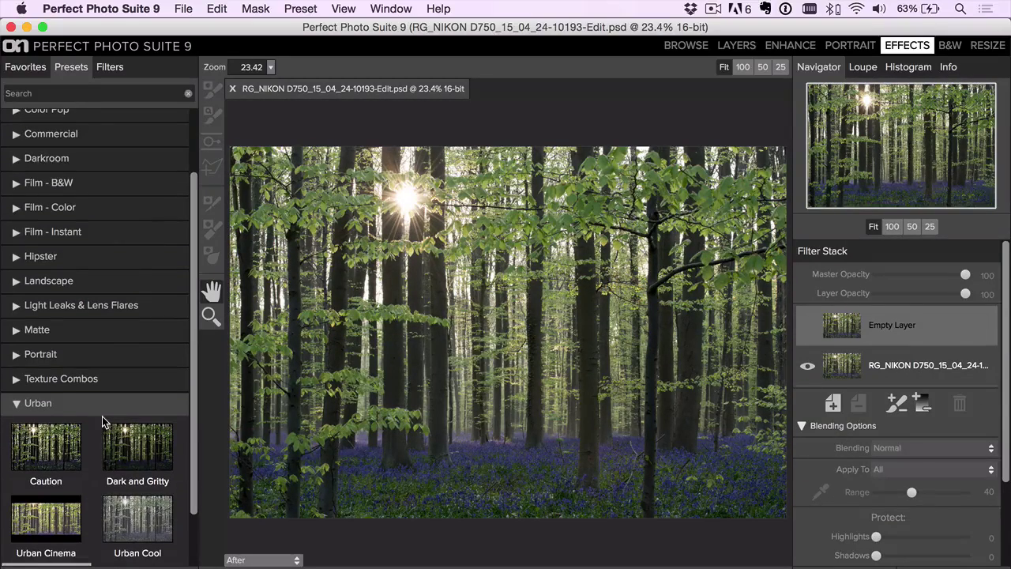
left_click(76, 207)
scroll(142, 316, "down", 3)
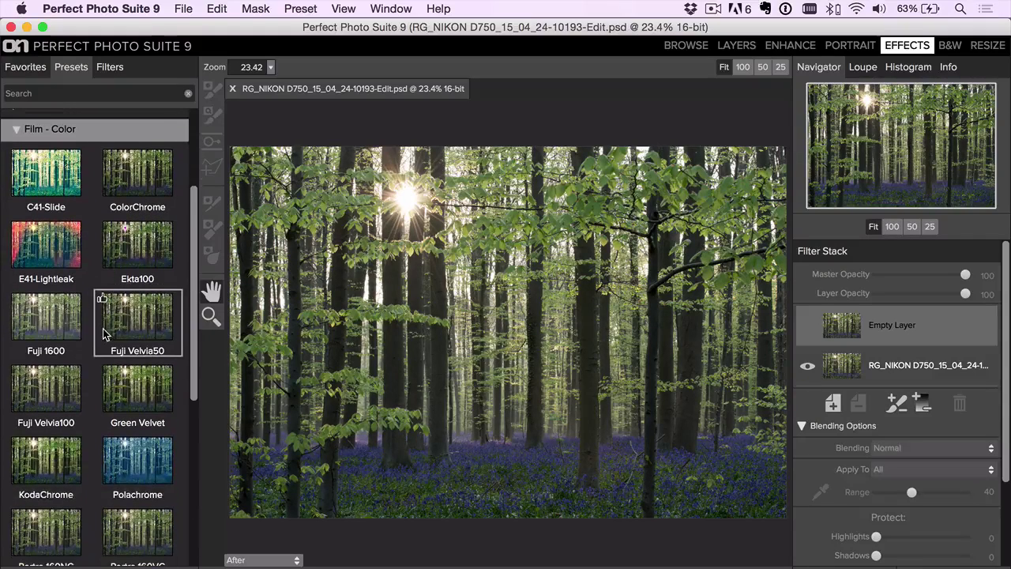
left_click(140, 320)
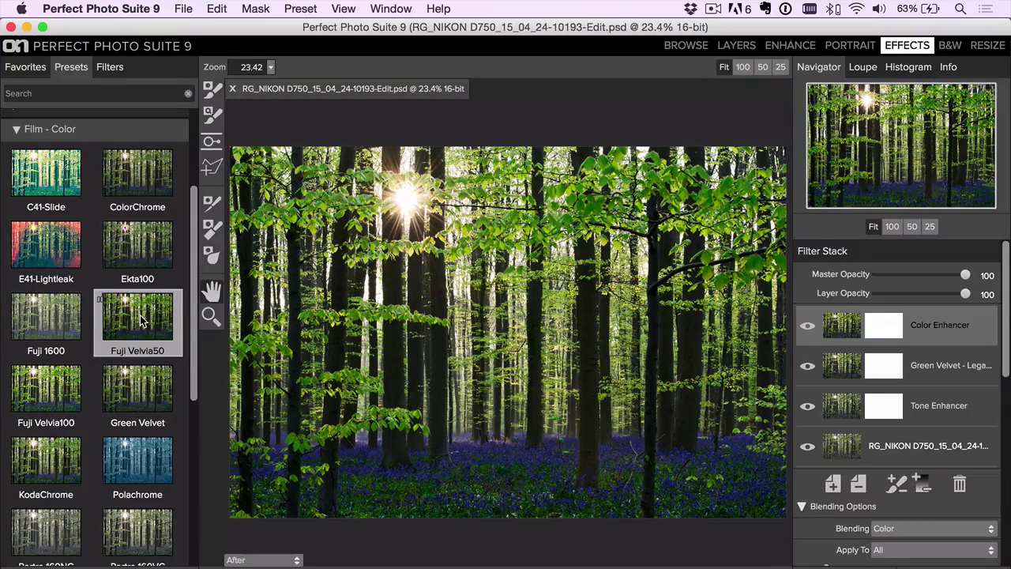
left_click(833, 484)
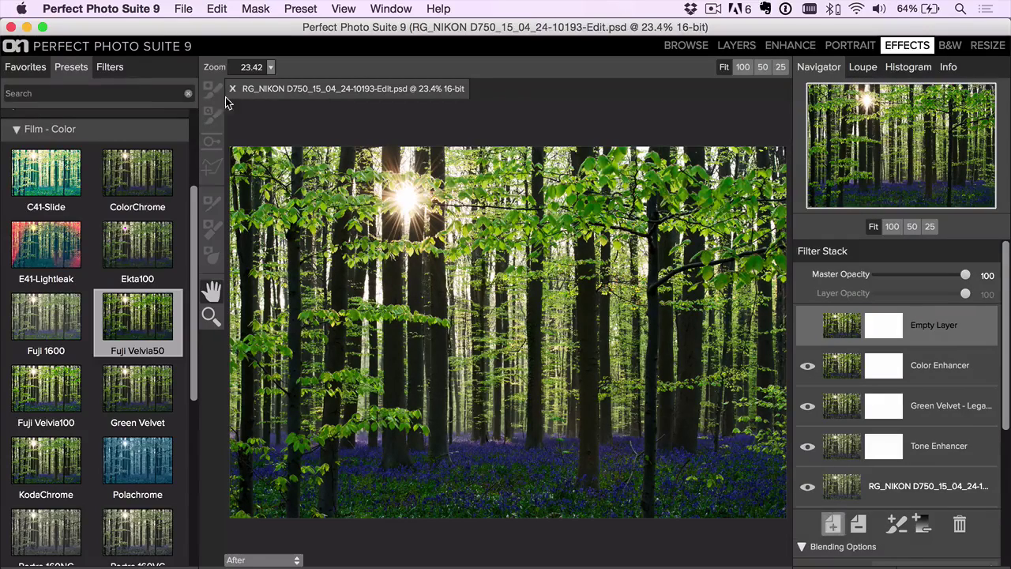
Apply the Sunshine filter to the forest photo using its Glow preset.
left_click(115, 66)
scroll(110, 372, "down", 3)
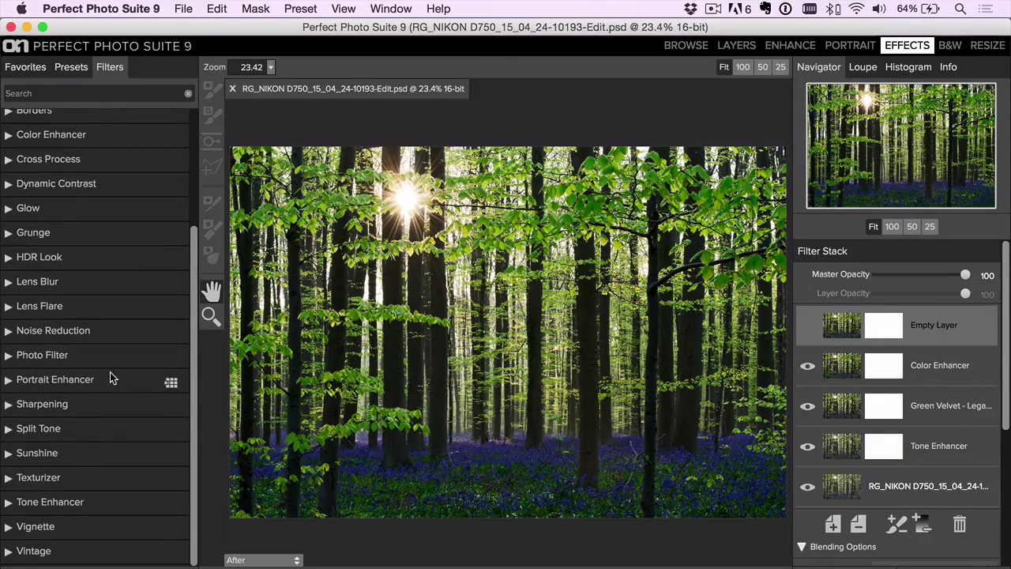
left_click(71, 447)
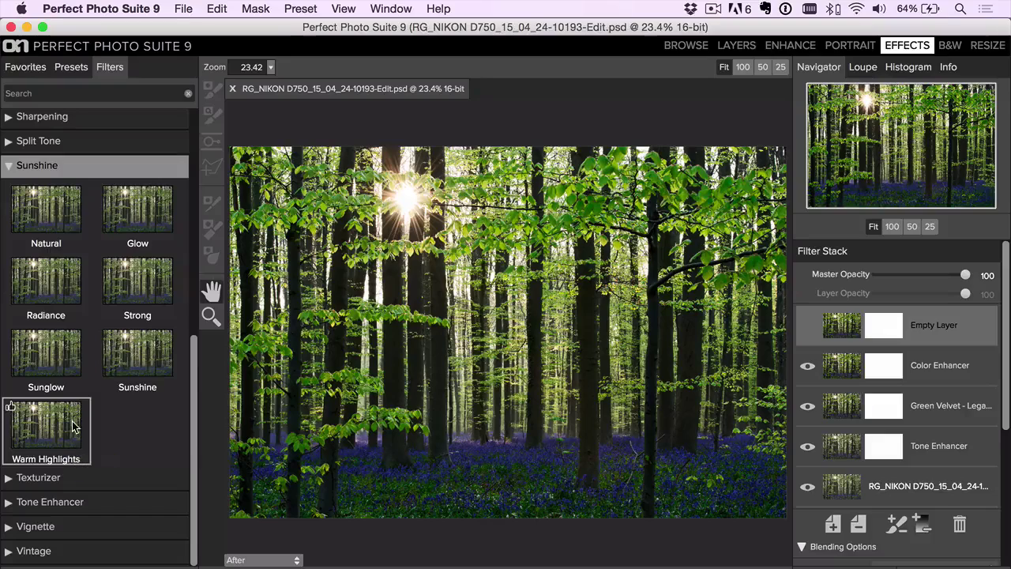
left_click(138, 203)
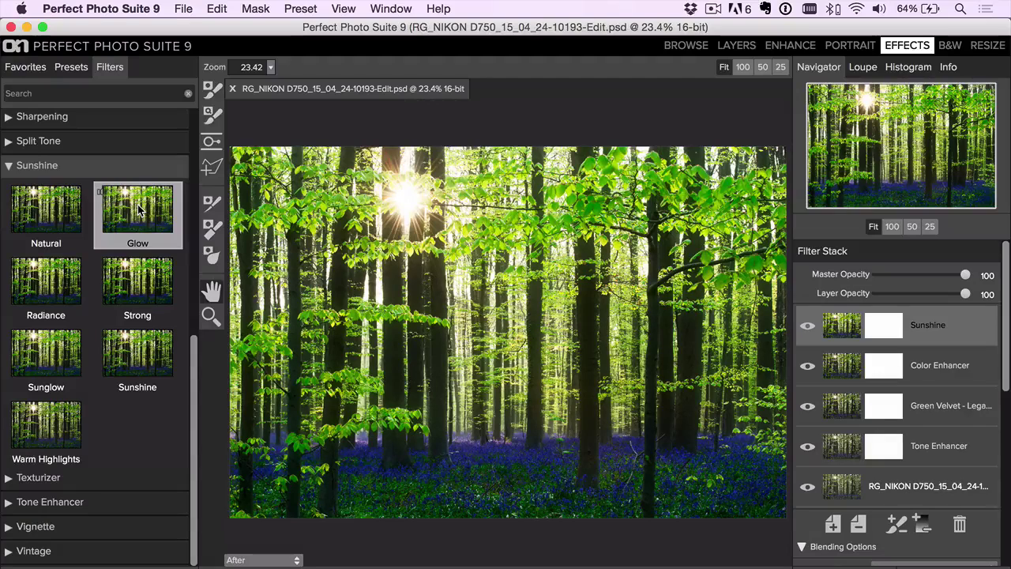
left_click(134, 369)
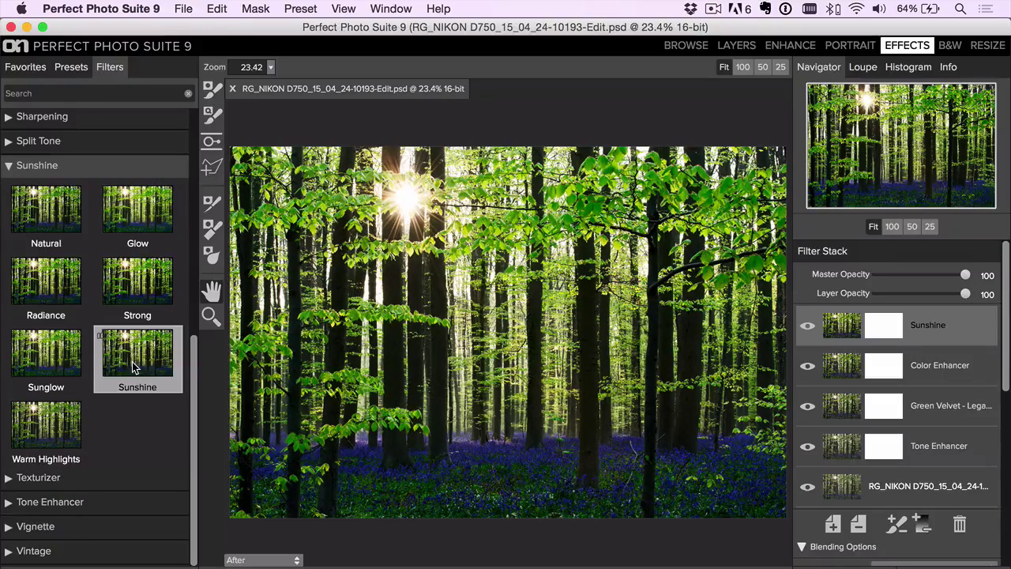
left_click(131, 202)
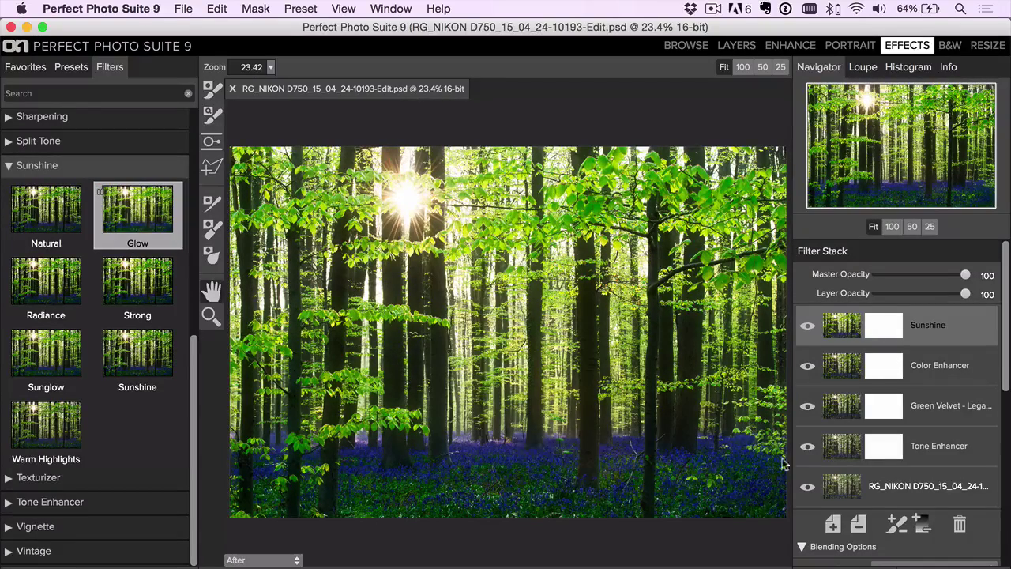
Add a new layer with the Big Softy vignette.
left_click(832, 524)
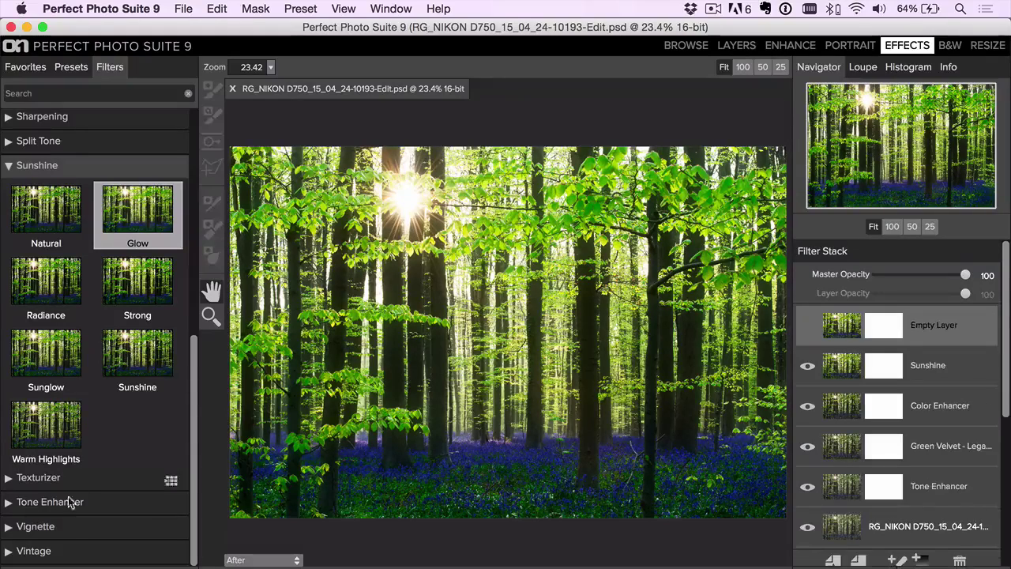
left_click(57, 530)
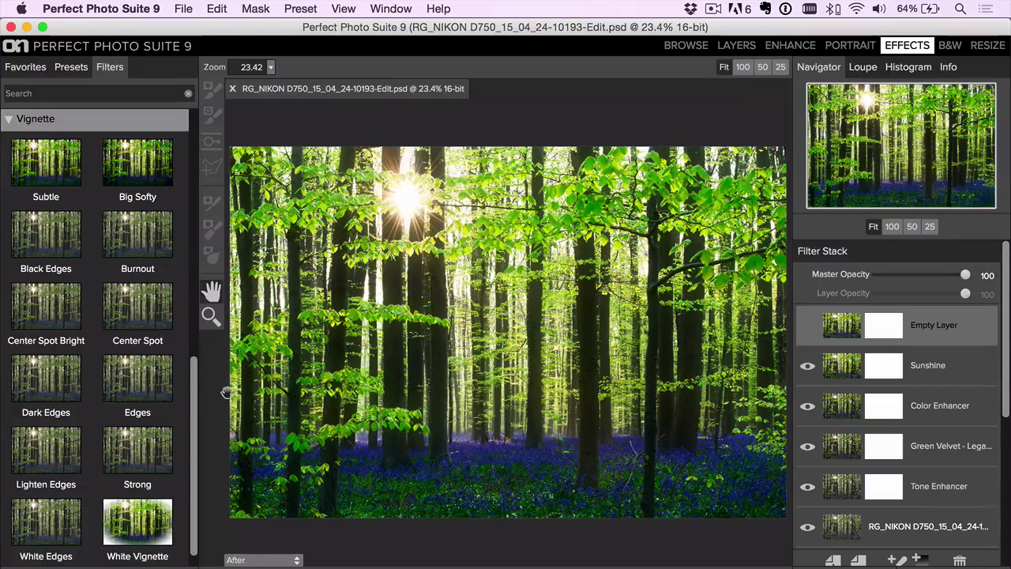
left_click(128, 168)
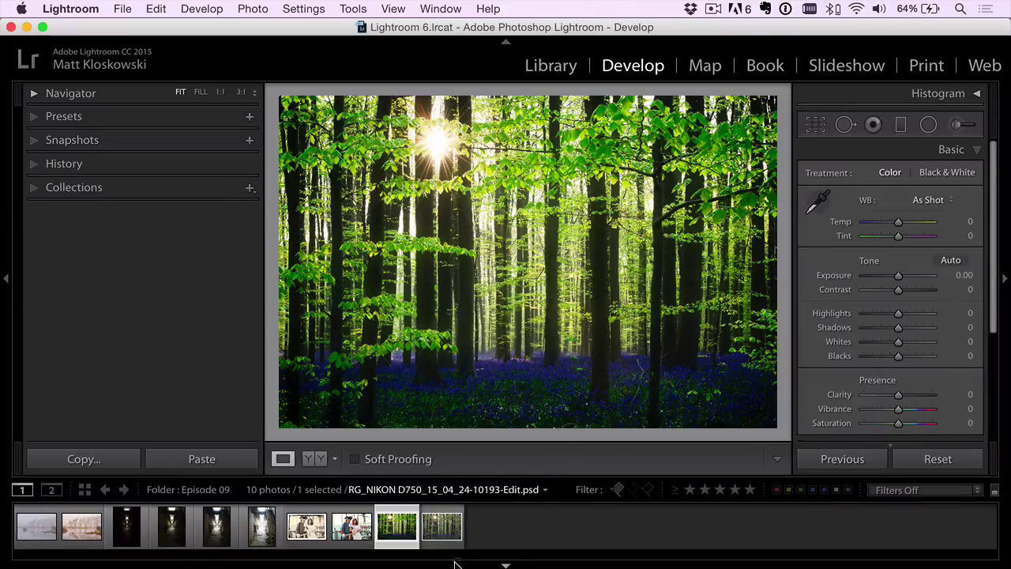
Set the forest photo's Shadows to +65, then switch to the dark SDIM3991 corridor photo.
left_click(444, 531)
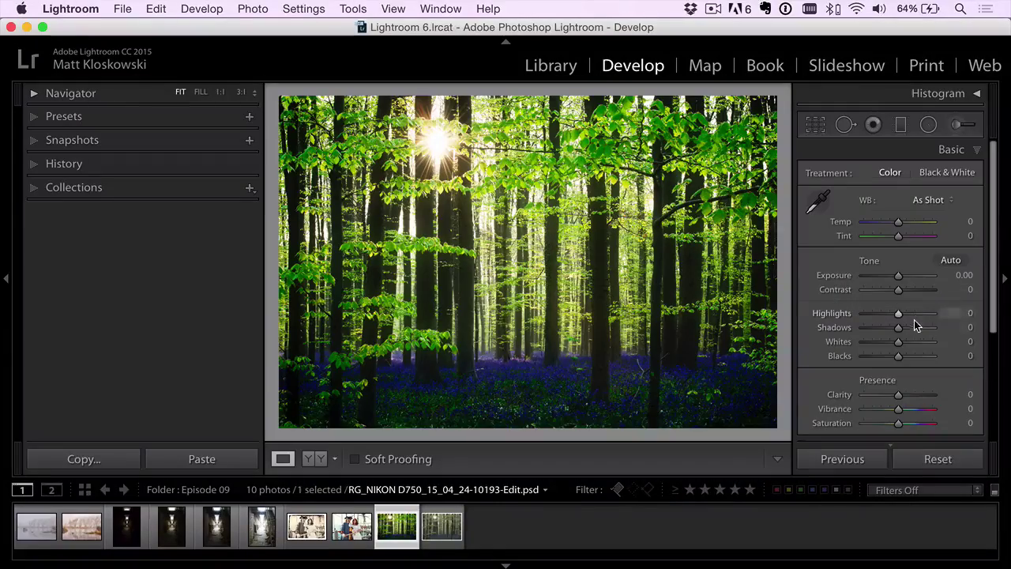
left_click_drag(912, 331, 932, 330)
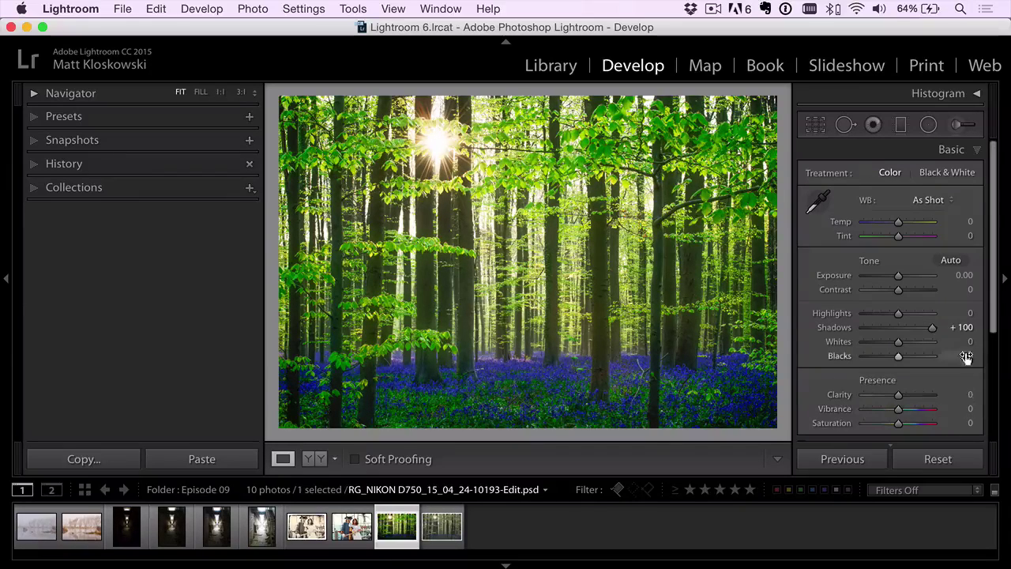
mouse_move(920, 330)
left_mouse_down()
mouse_move(929, 330)
mouse_move(919, 329)
left_mouse_up()
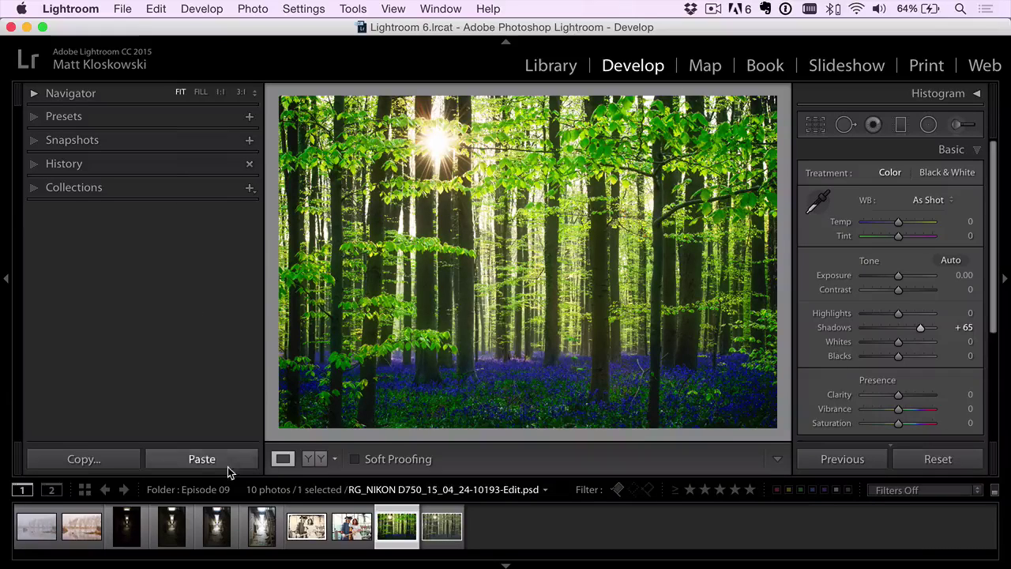
left_click(124, 535)
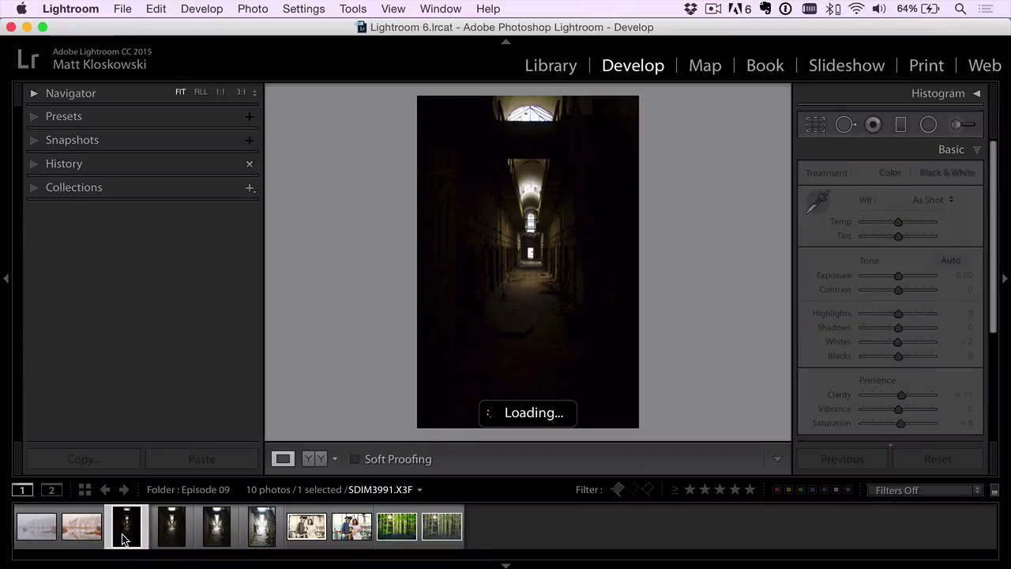
Step through the corridor bracket exposures, glance at the foggy lake photo, and return to the darkest one.
key("Right")
key("Right")
key("Right")
key("Left")
key("Left")
key("Left")
key("Right")
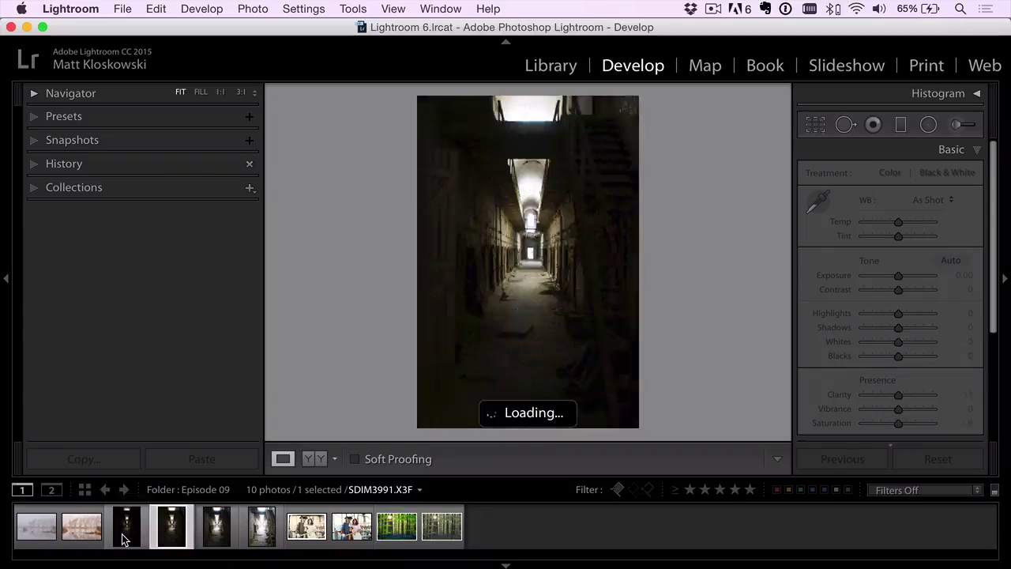
key("Left")
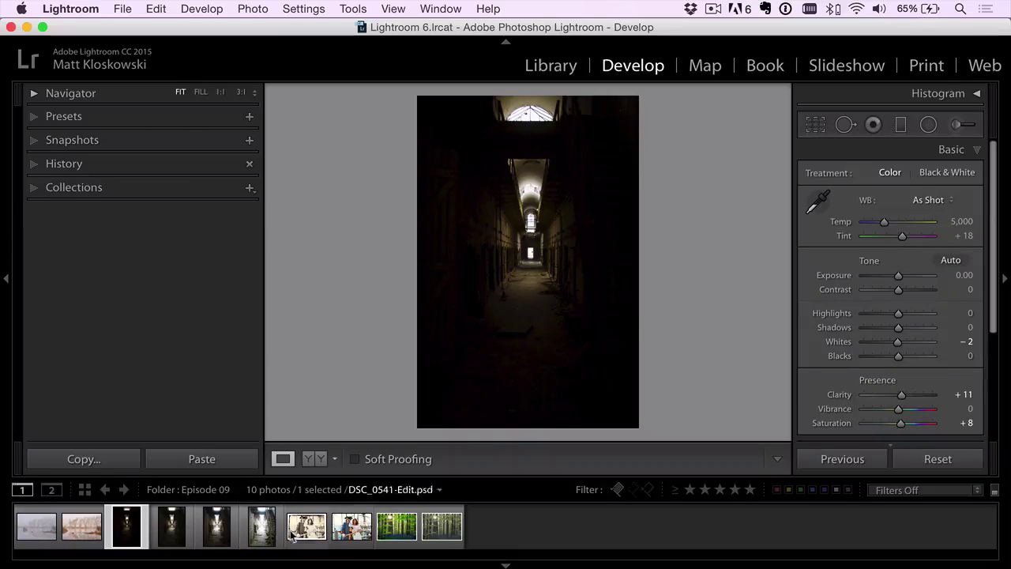
left_click(27, 529)
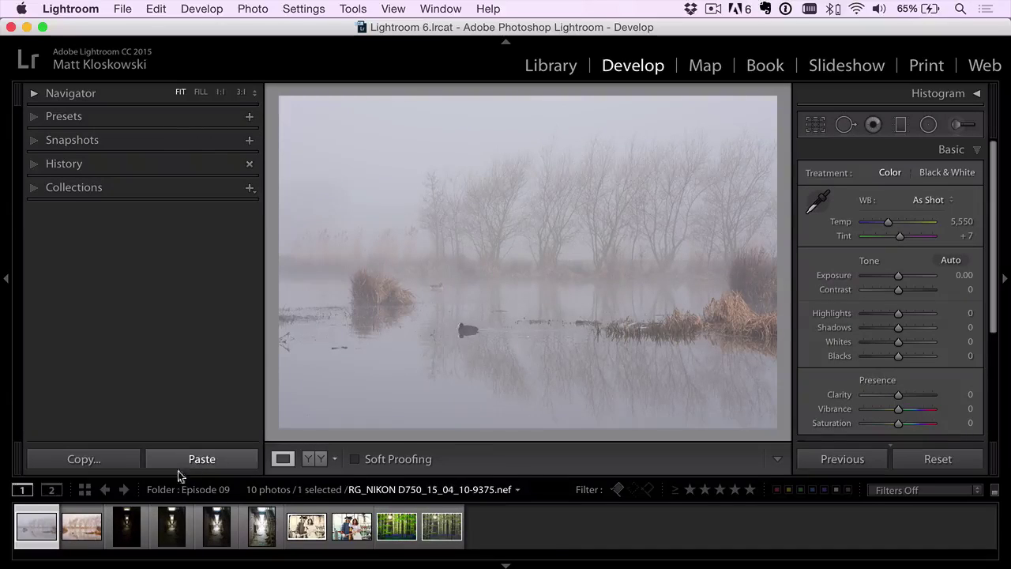
left_click(135, 528)
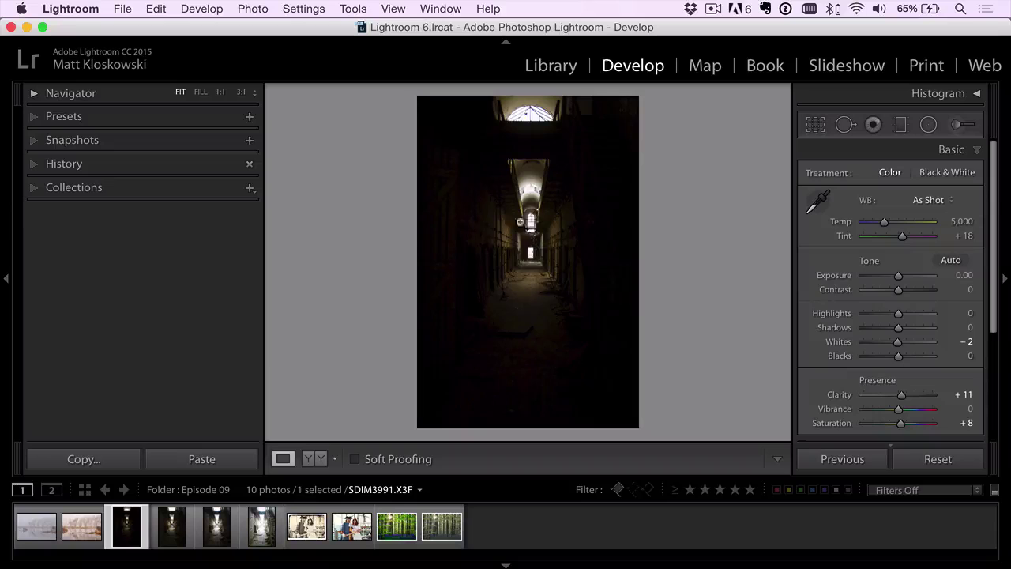
Zoom the darkest corridor exposure to 1:1 and back out twice to check detail.
left_click(531, 224)
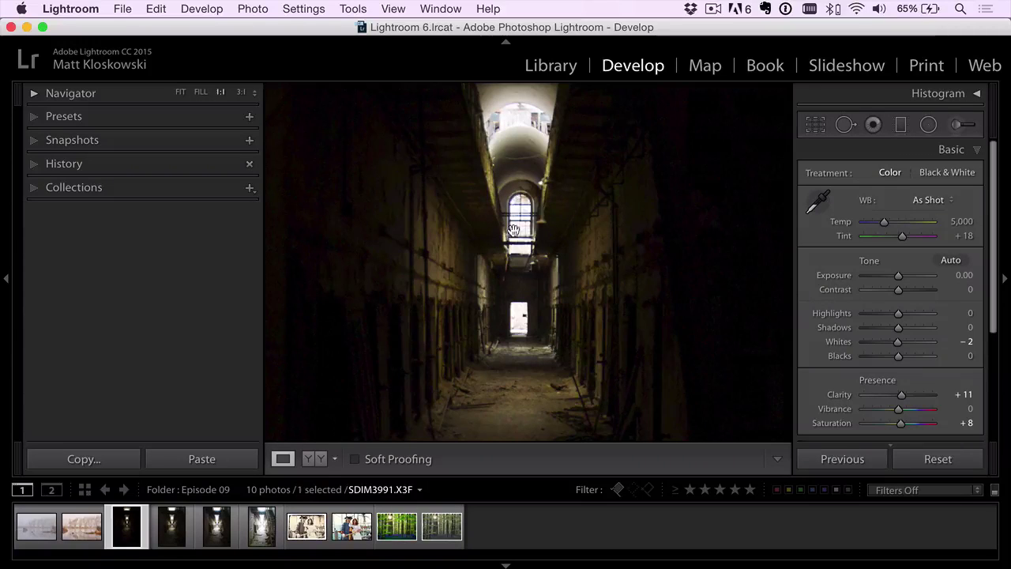
left_click(515, 239)
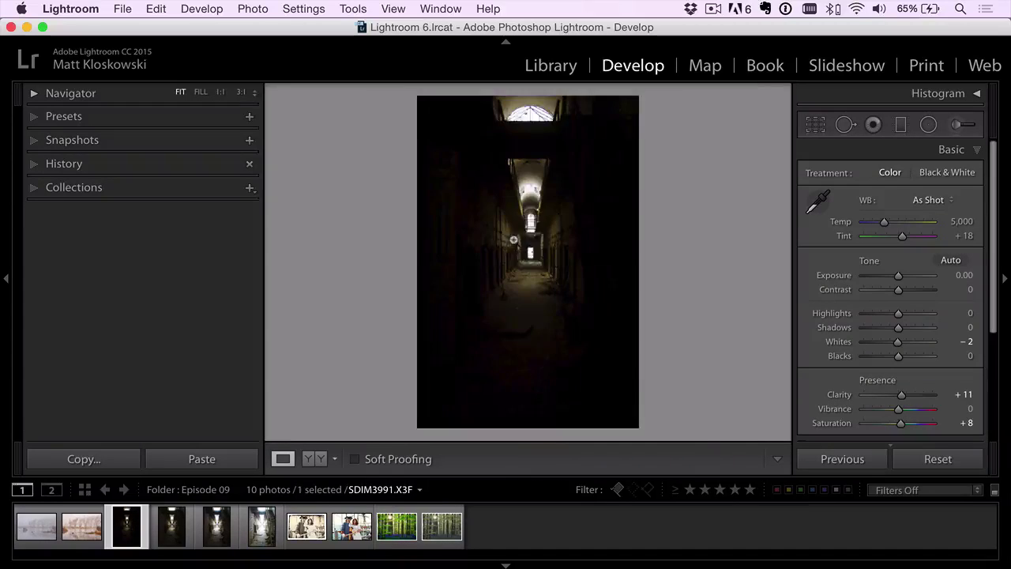
left_click(545, 210)
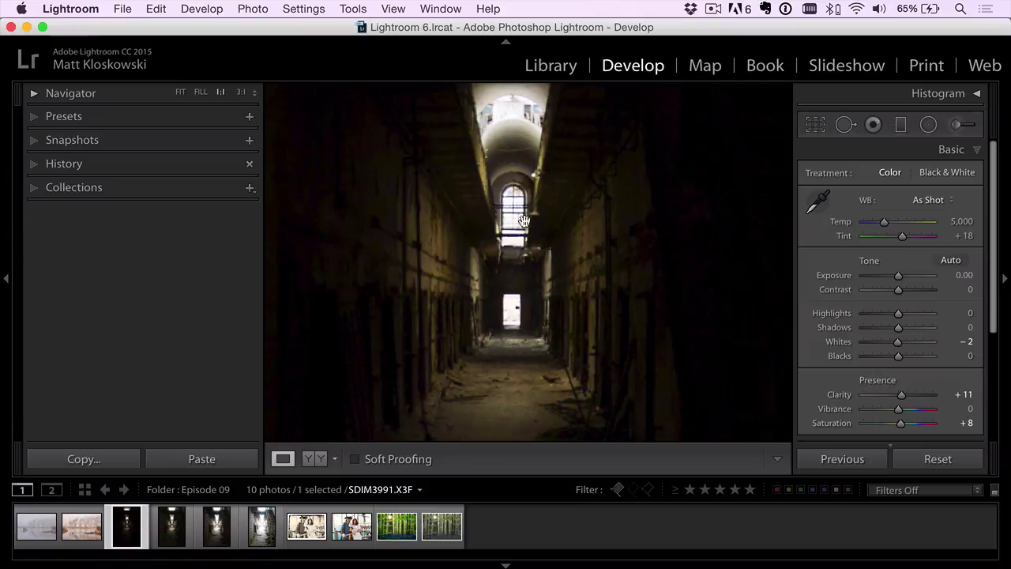
left_click(518, 277)
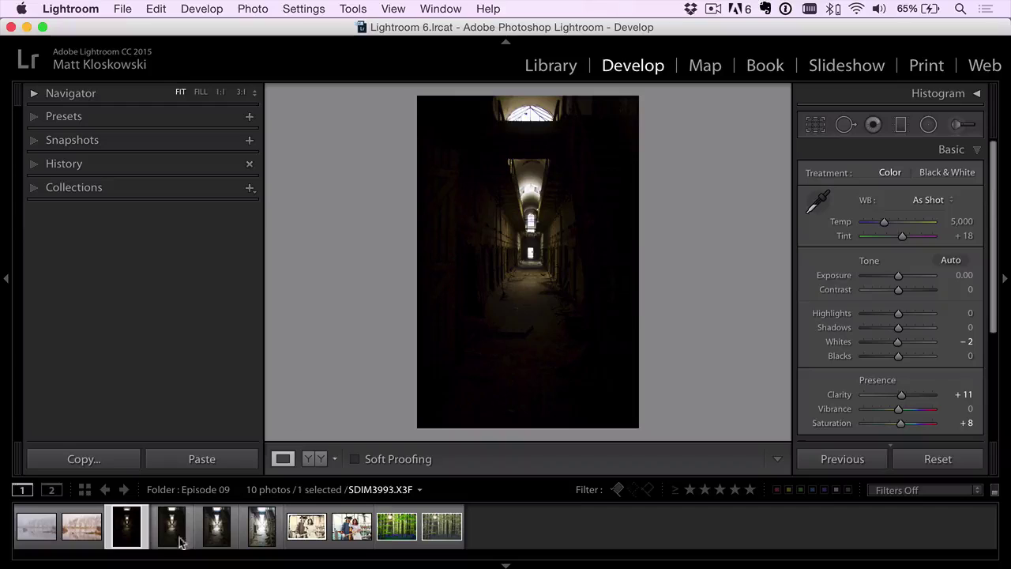
Select the four corridor brackets and merge them to HDR with Auto Align on and Deghost None.
left_click(259, 537, "shift")
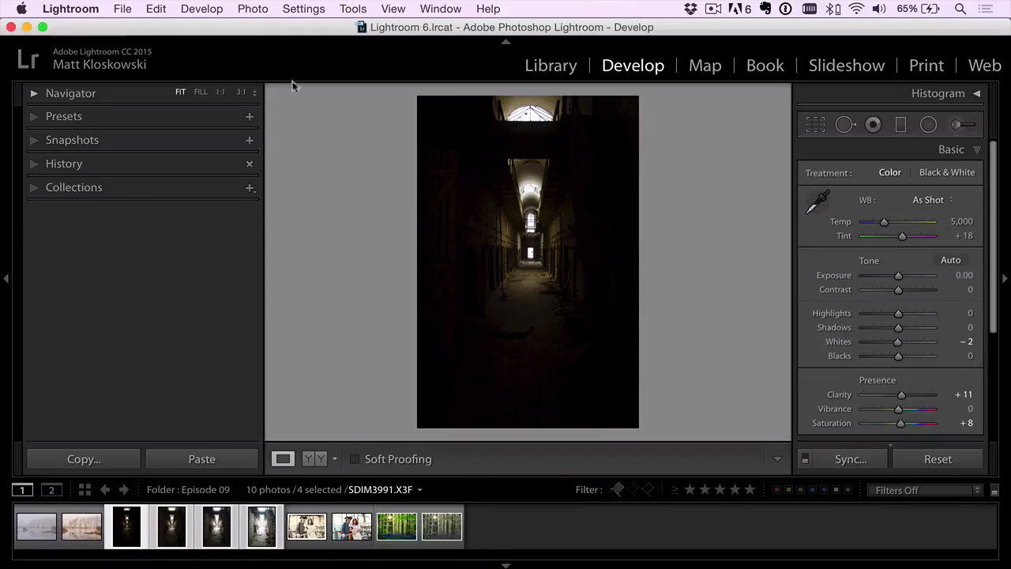
left_click(254, 10)
mouse_move(355, 106)
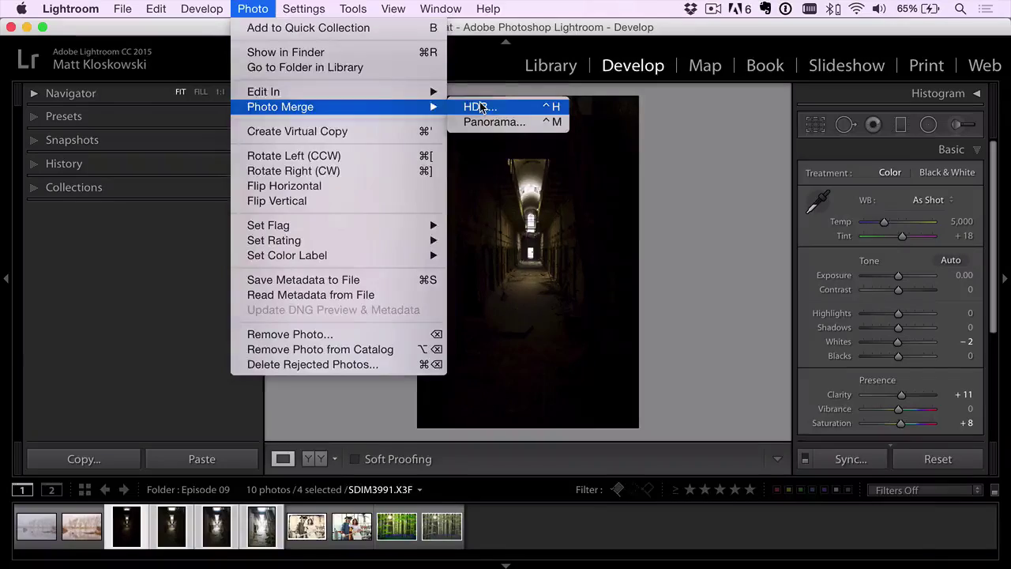
left_click(480, 107)
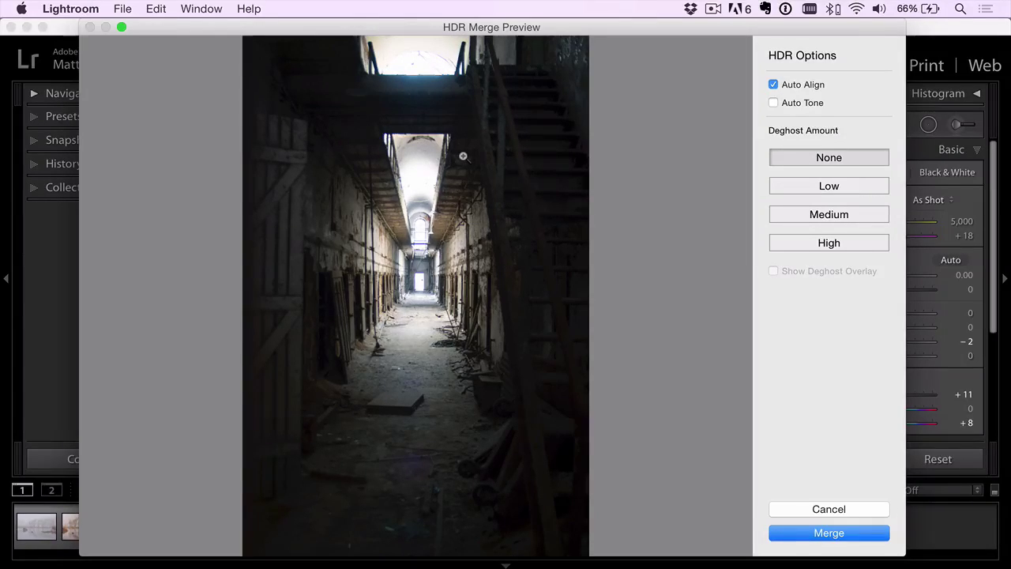
left_click(821, 533)
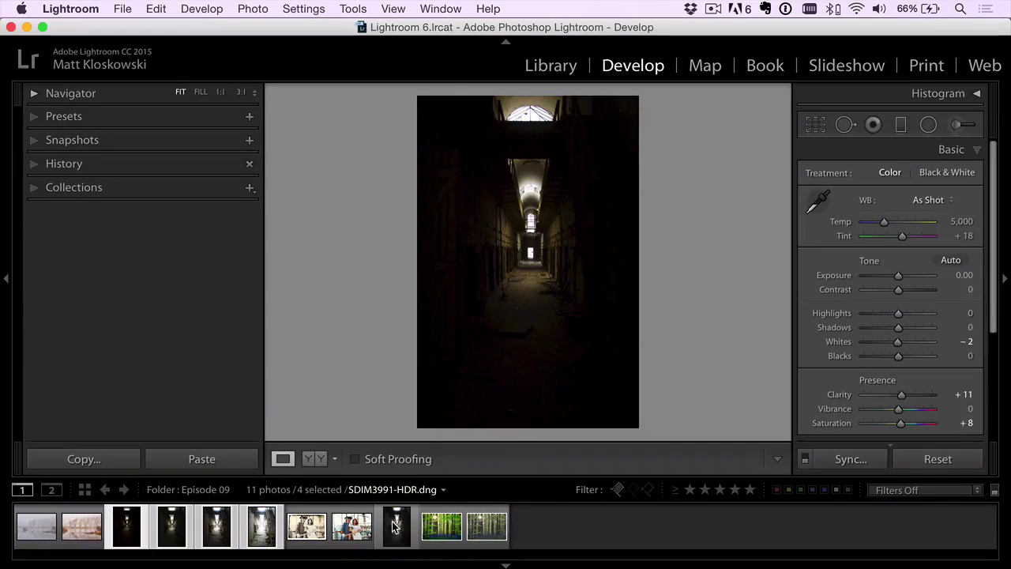
Give the HDR corridor Shadows +100, Highlights −86, Clarity +38, and reset the vignette Amount to 0.
left_click(398, 528)
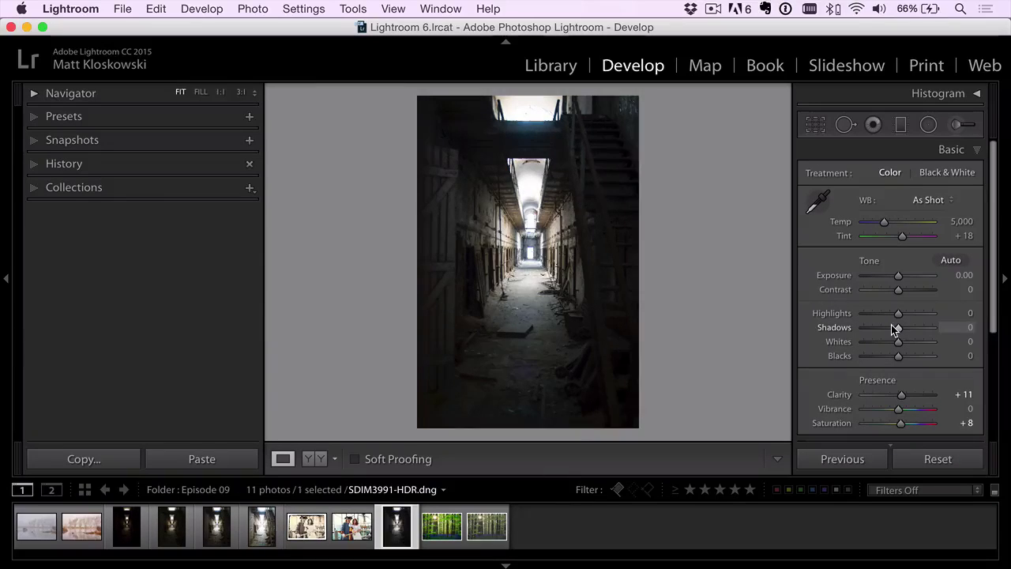
left_click_drag(897, 327, 940, 330)
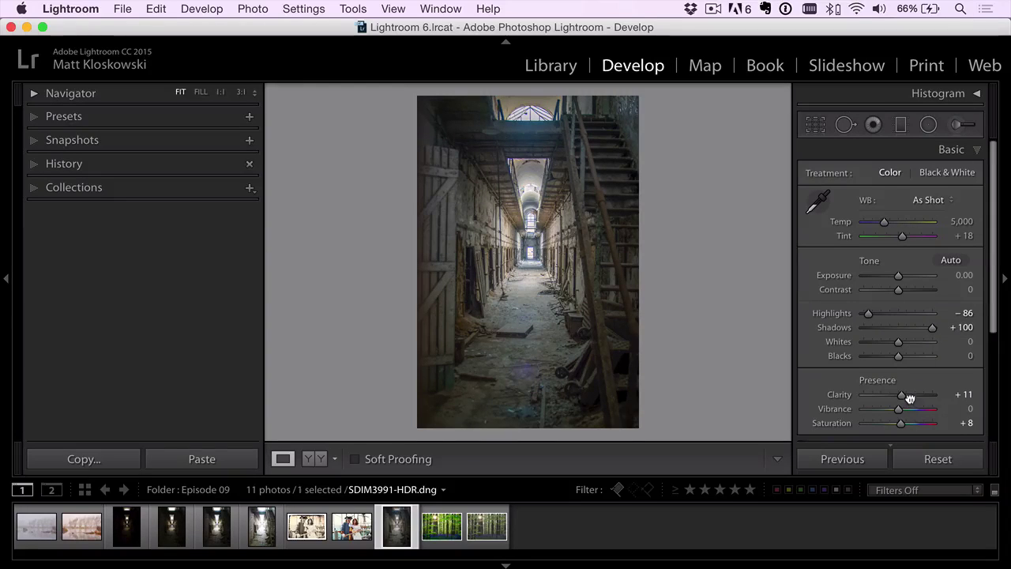
left_click_drag(915, 397, 909, 395)
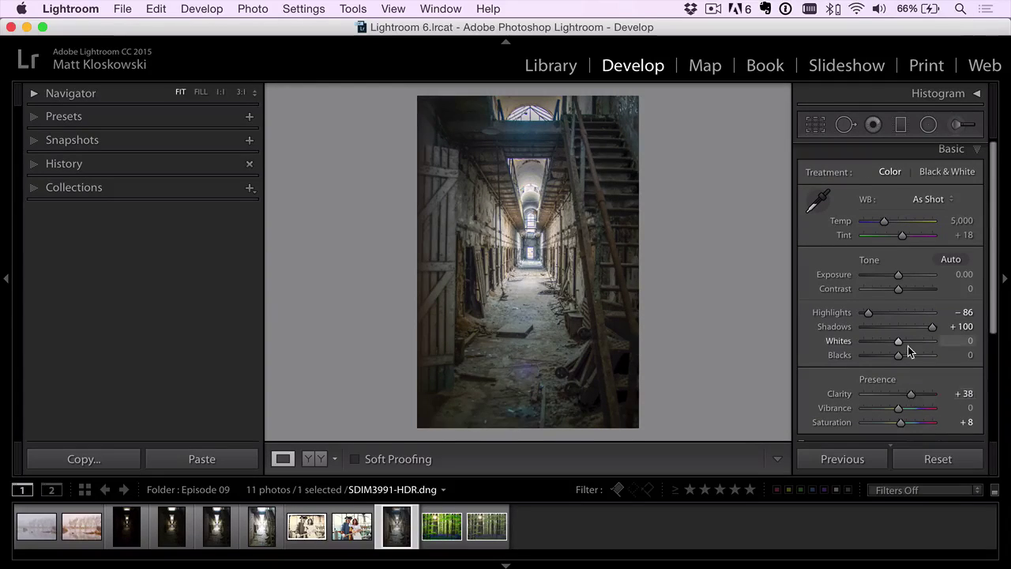
scroll(907, 347, "down", 3)
left_click(921, 396)
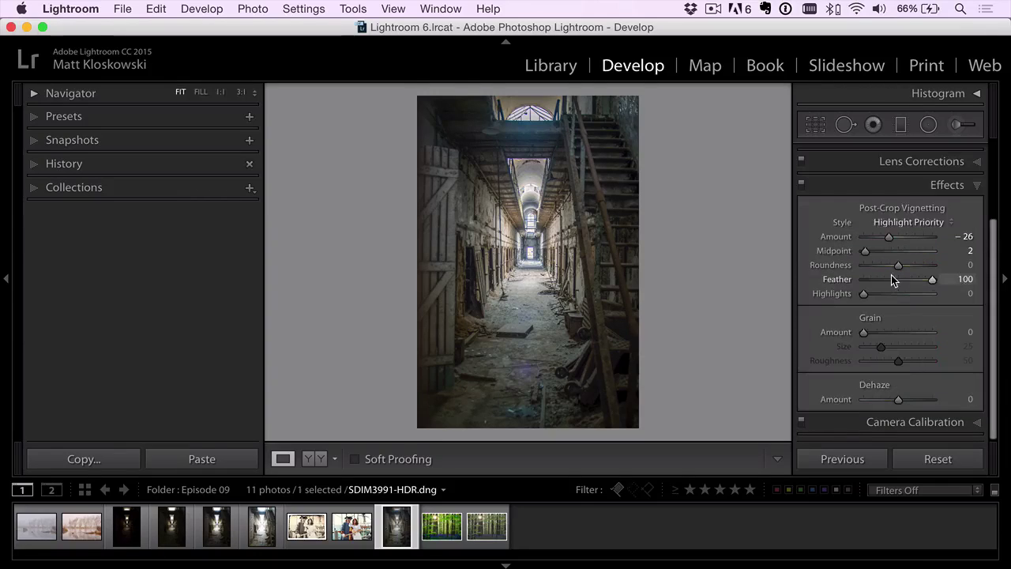
double_click(845, 239)
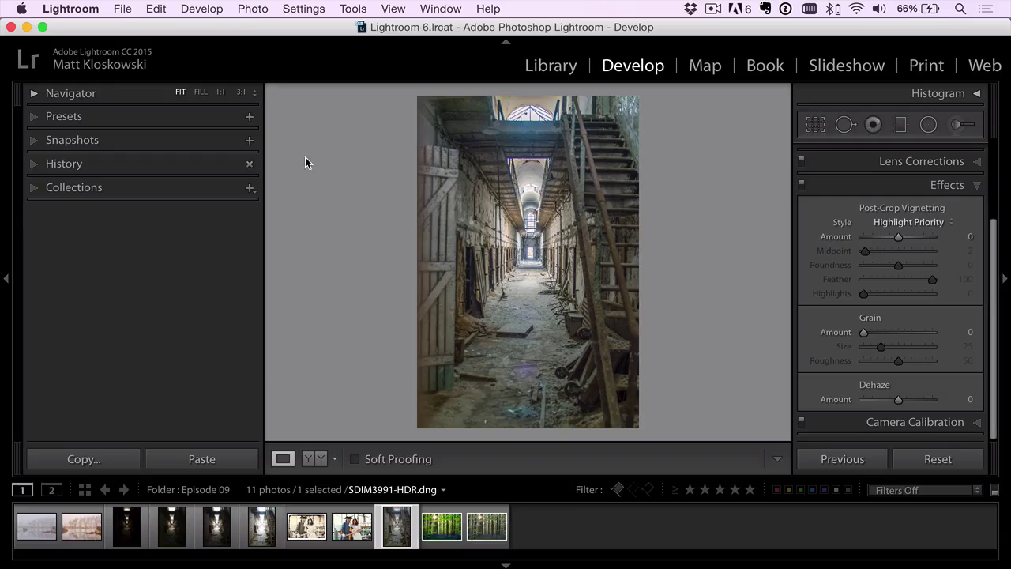
left_click(252, 8)
Send the HDR corridor photo to Perfect Effects 9 and confirm editing it there.
mouse_move(278, 93)
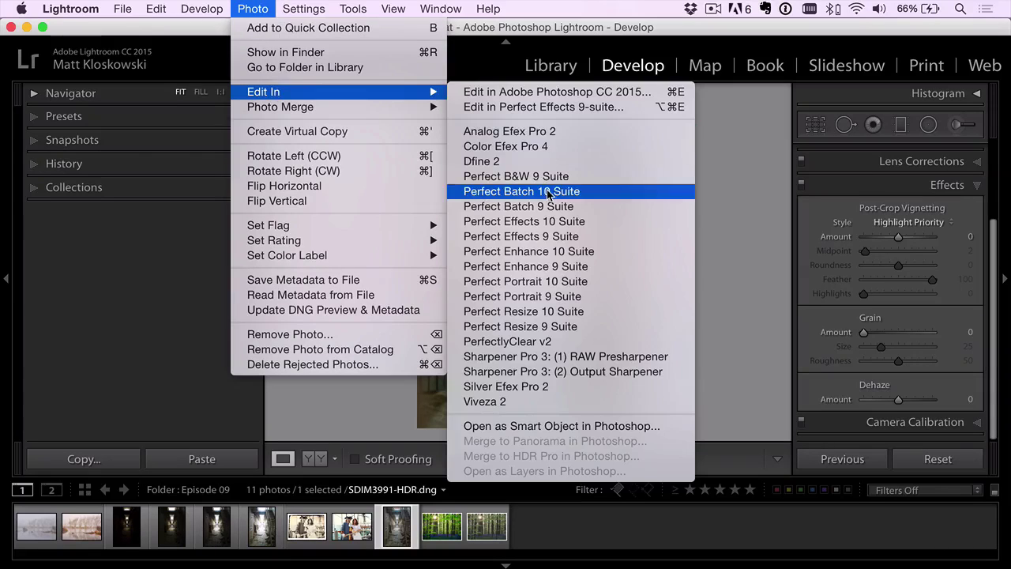
left_click(546, 237)
left_click(602, 335)
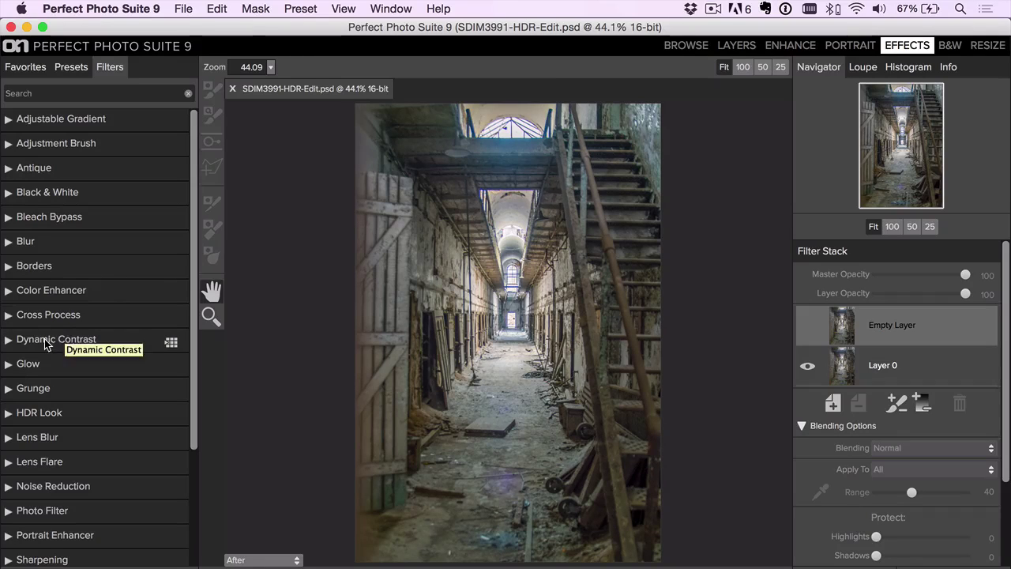
Apply the Dynamic Contrast Grunge Contrast preset, after briefly comparing it with Surreal.
left_click(53, 340)
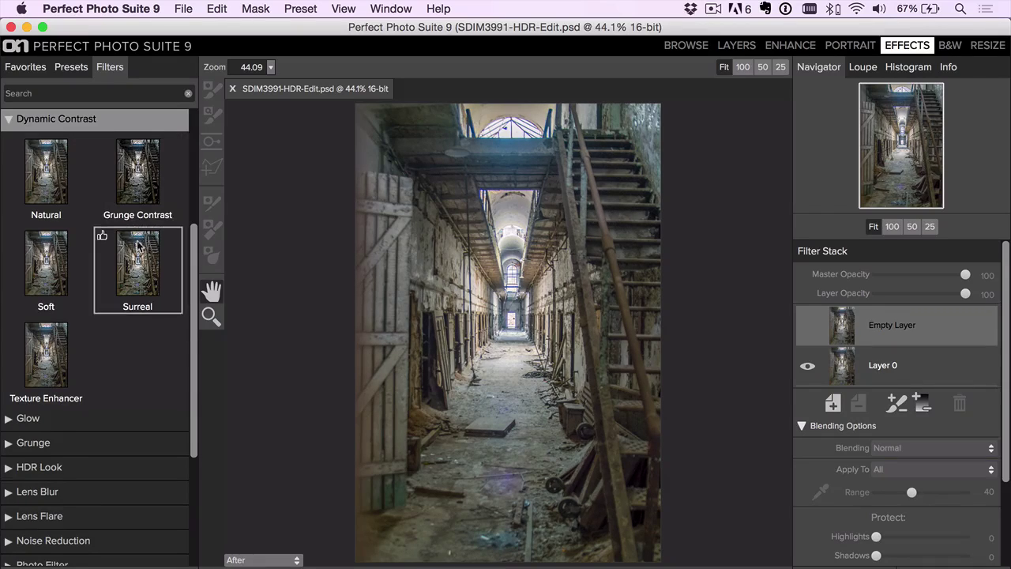
left_click(140, 158)
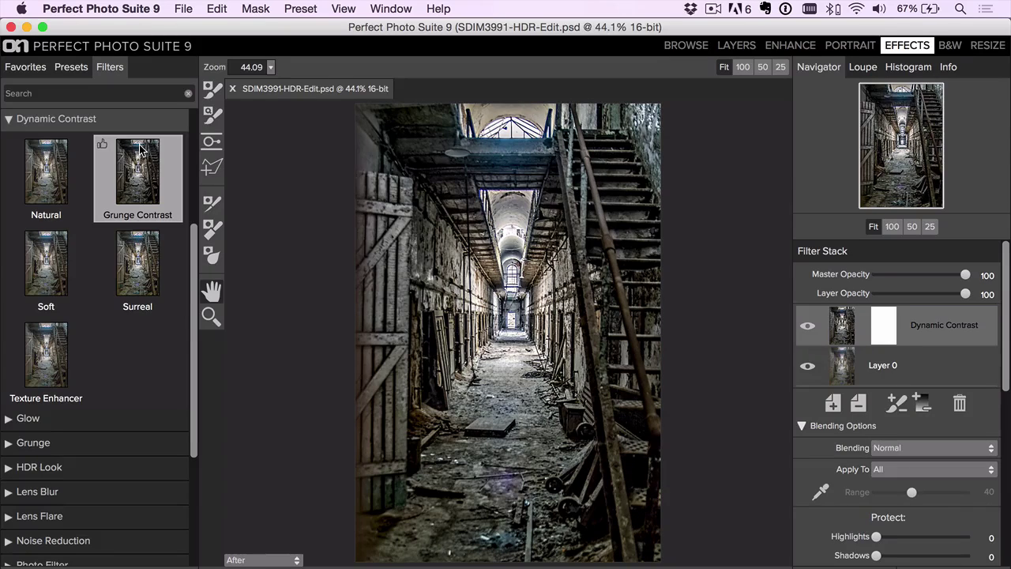
left_click(147, 266)
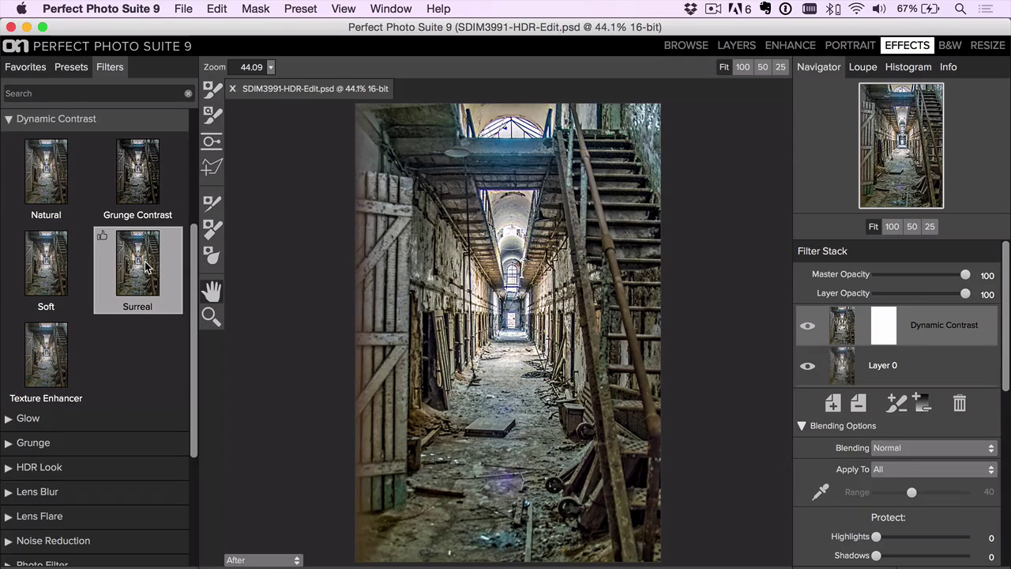
left_click(142, 158)
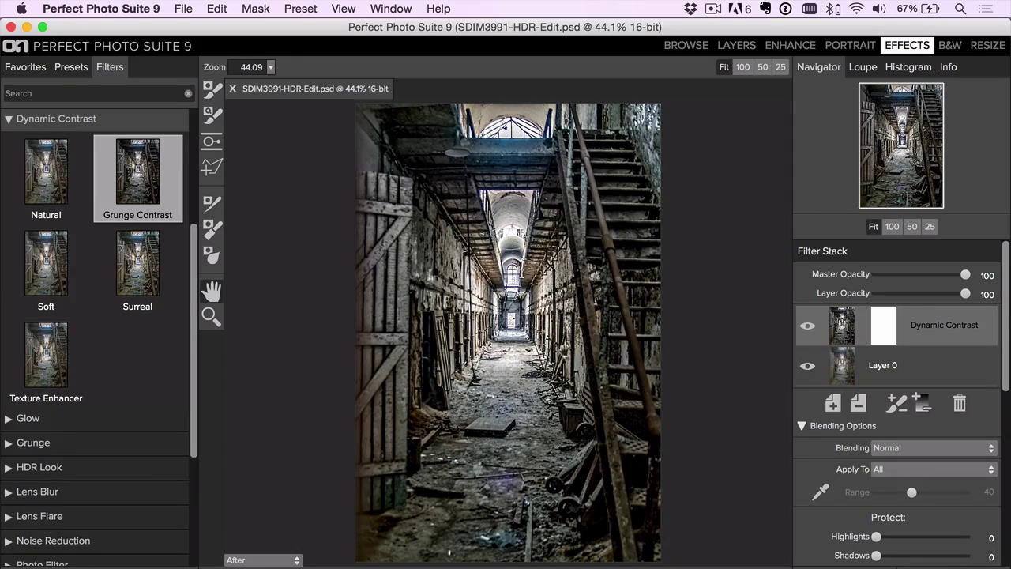
Switch to the Presets list and delete the Dynamic Contrast layer from the stack.
left_click(833, 403)
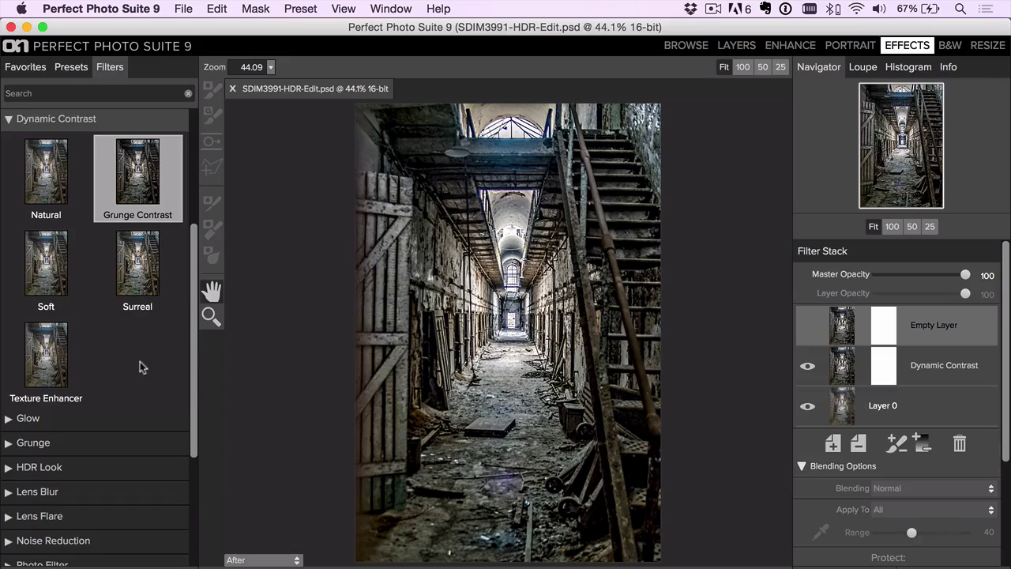
scroll(90, 389, "down", 5)
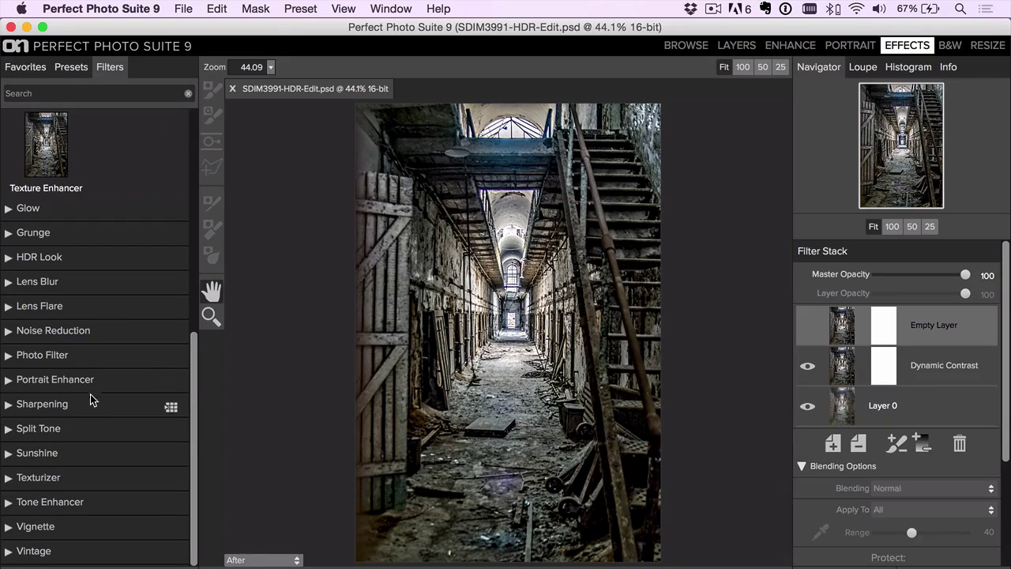
scroll(91, 395, "up", 5)
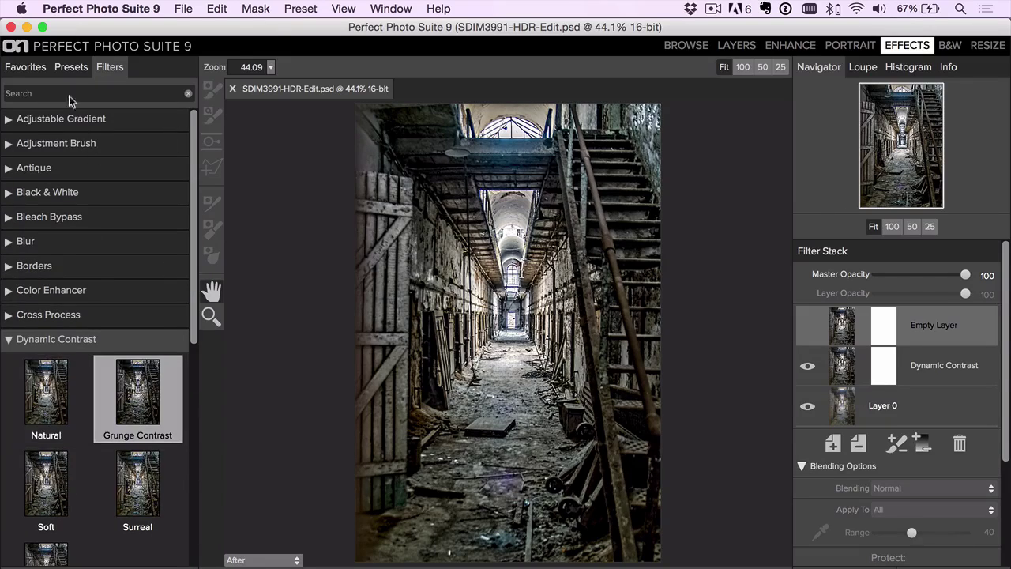
left_click(70, 67)
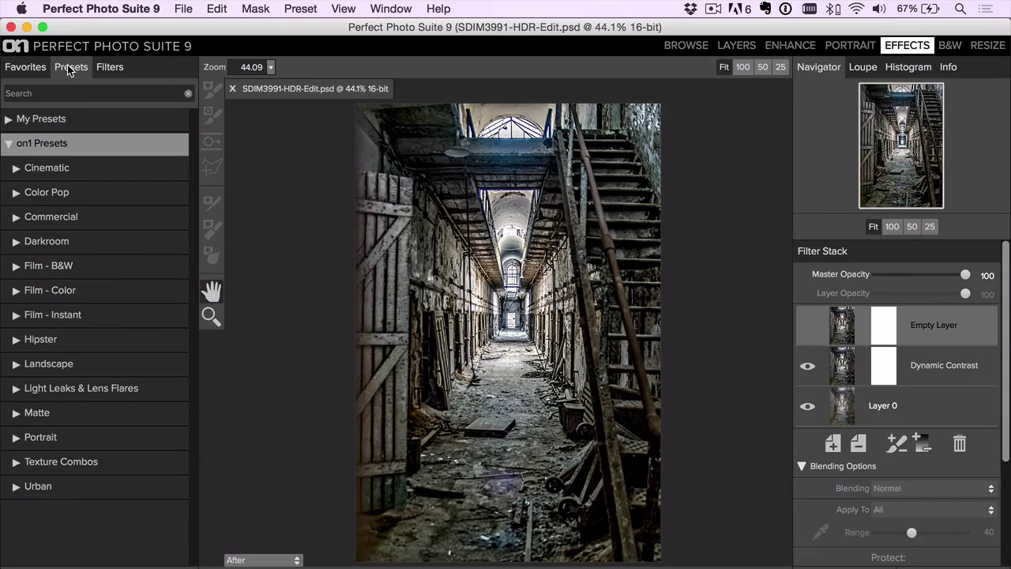
left_click(959, 443)
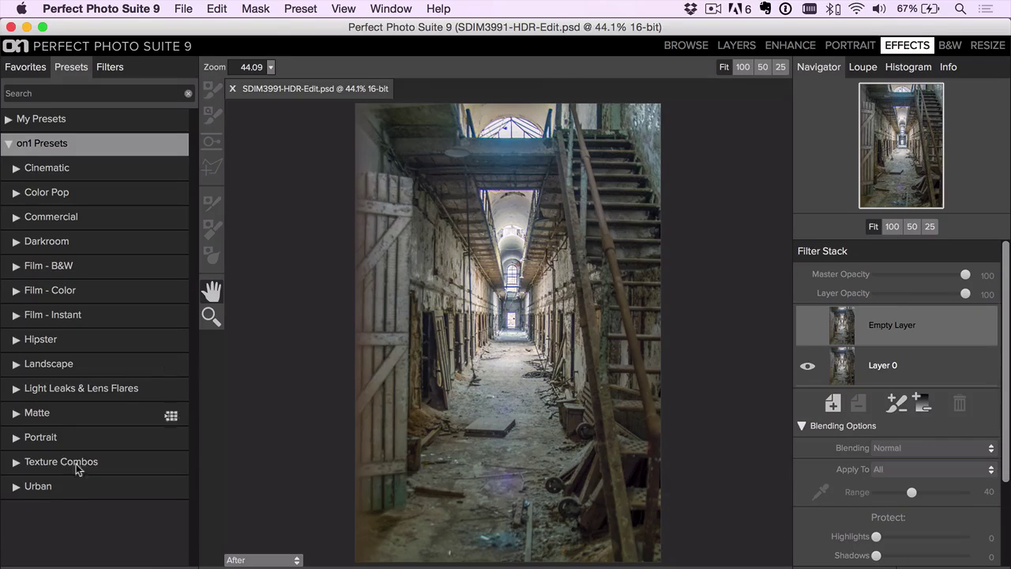
Try Urban presets Urbex, Urban Sun, Urban Cinema and Caution, choose Dark and Gritty, add an empty layer.
left_click(36, 485)
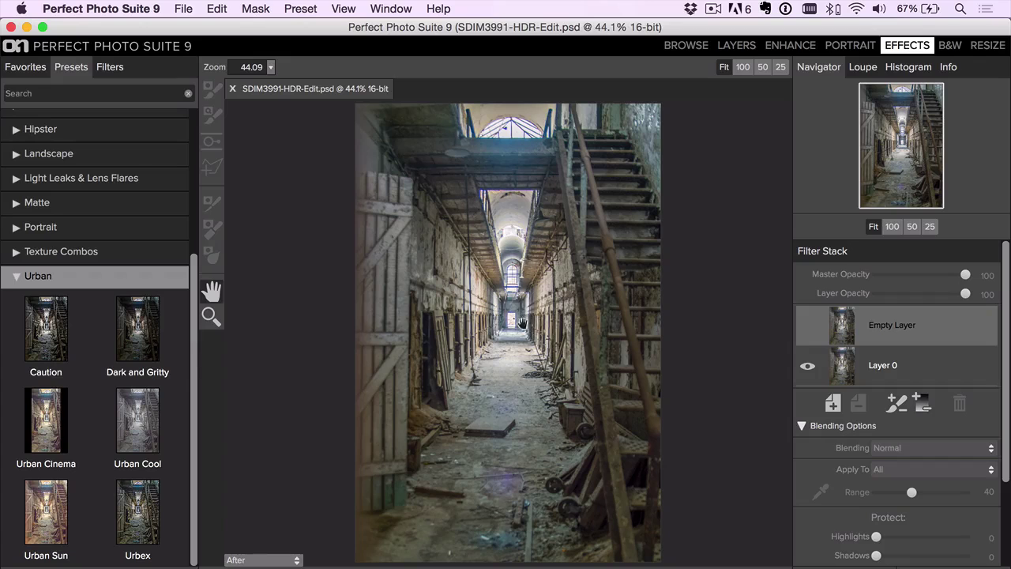
left_click(134, 517)
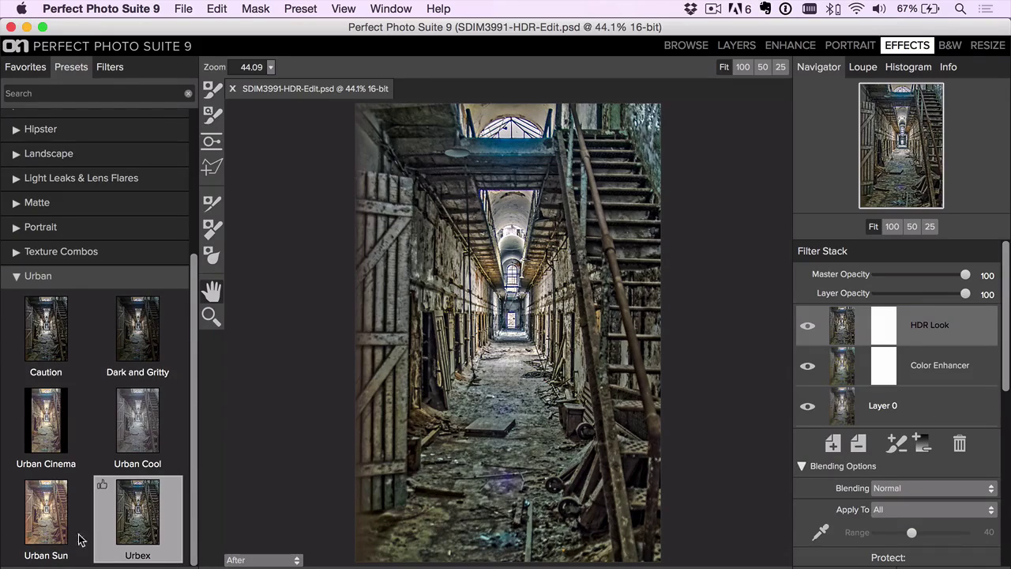
left_click(49, 538)
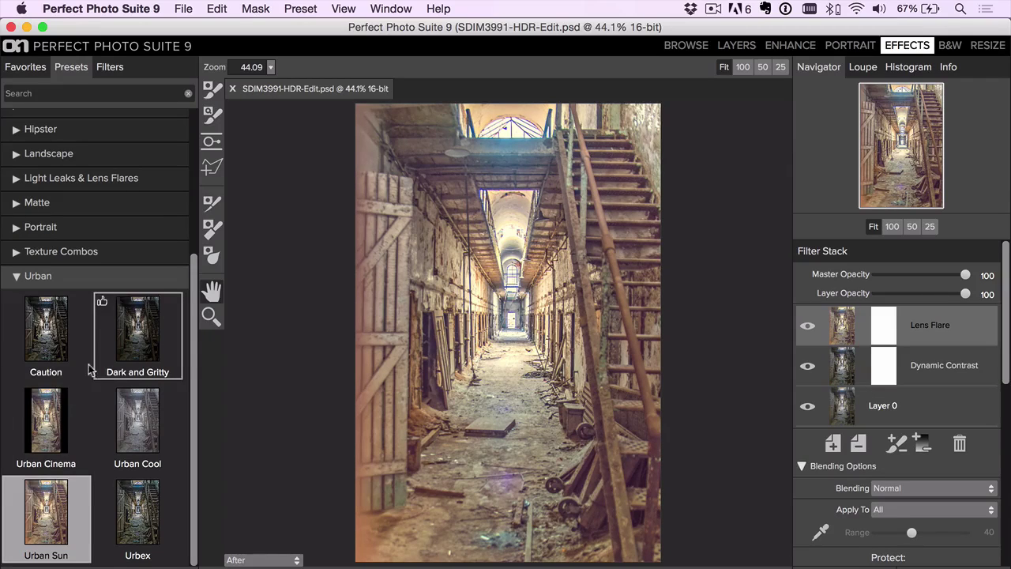
left_click(39, 417)
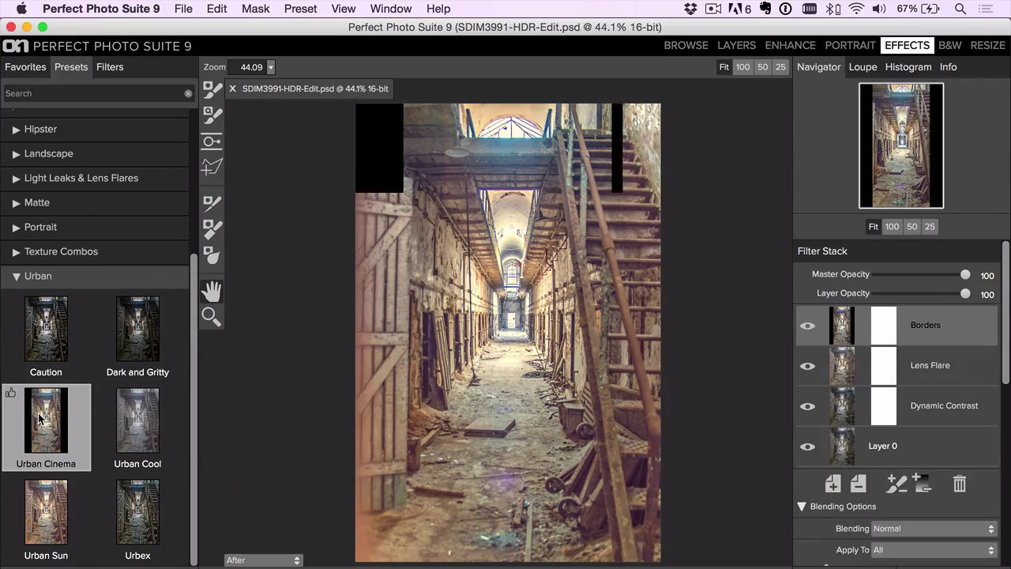
left_click(130, 335)
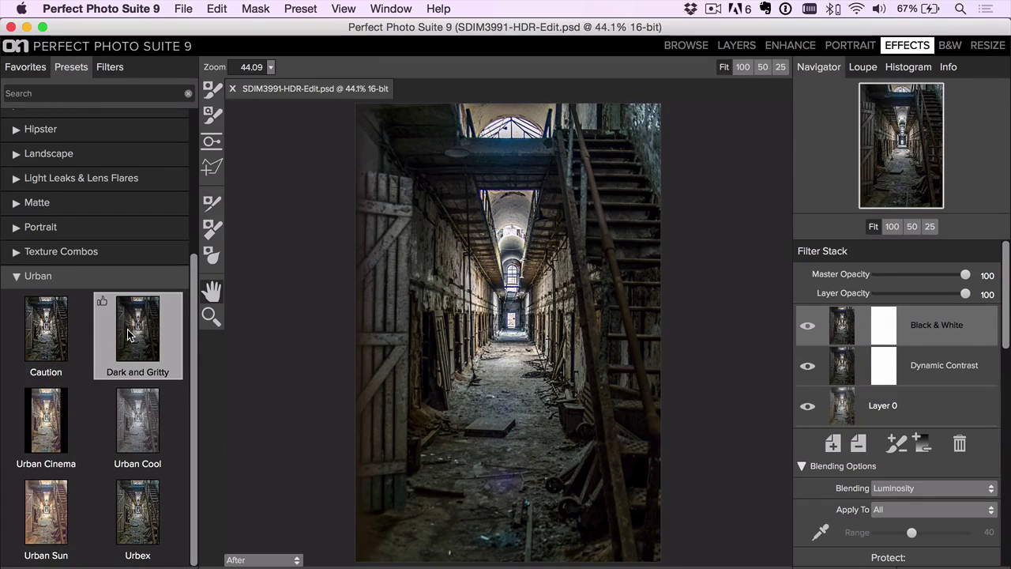
left_click(38, 340)
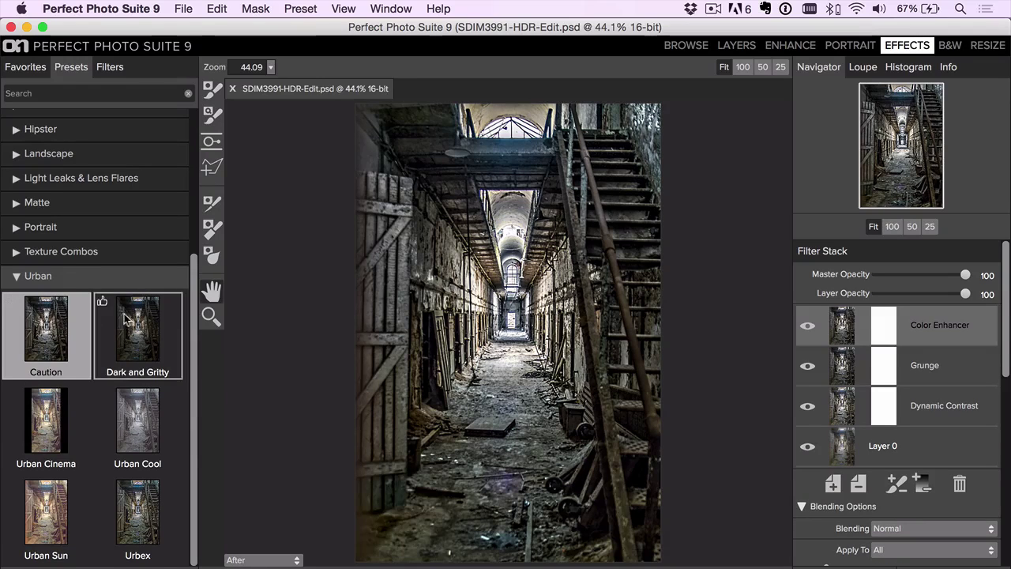
left_click(149, 321)
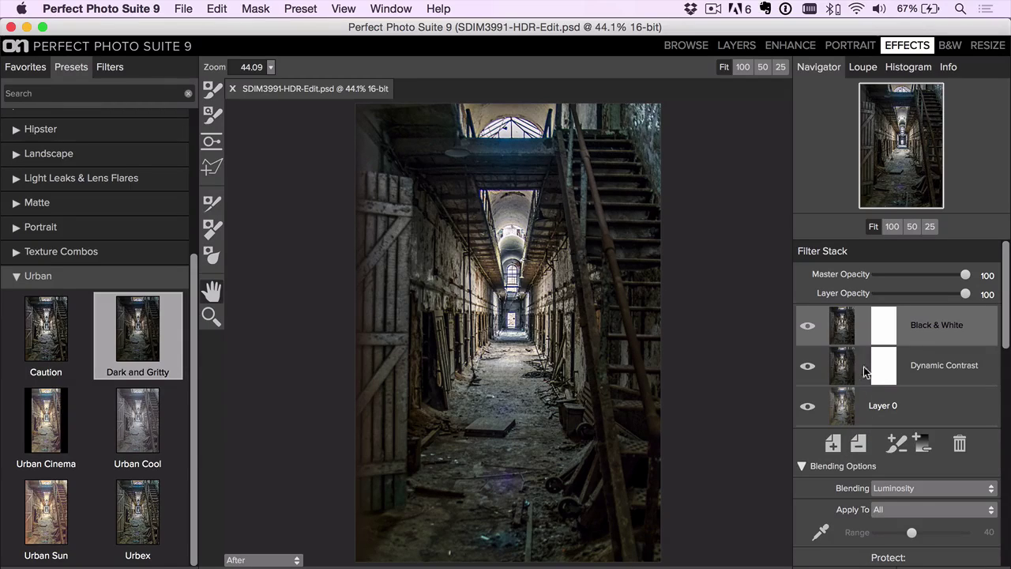
left_click(833, 443)
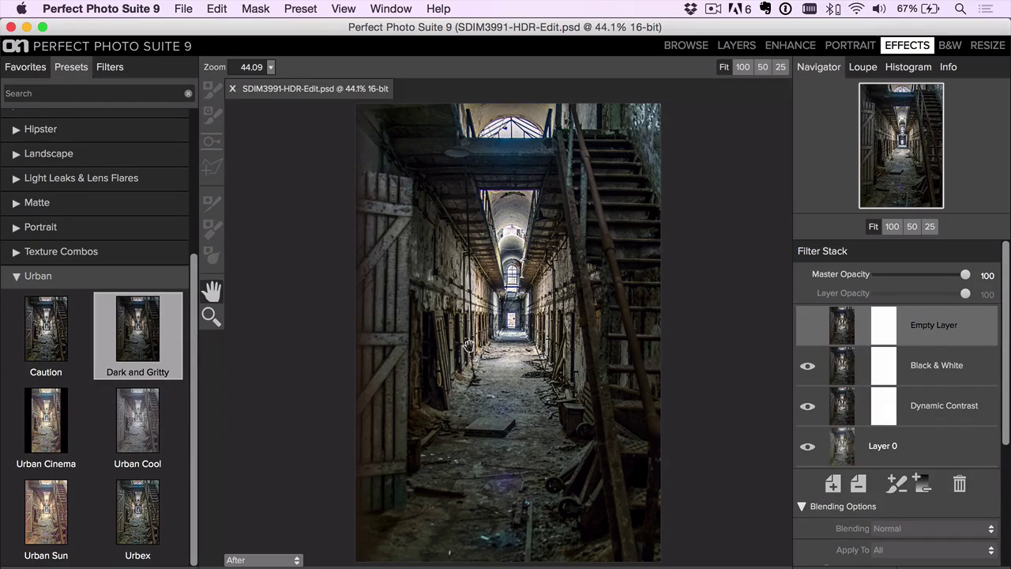
Add the Subtle vignette from the Vignette filters and compare it against the unedited original.
left_click(110, 66)
scroll(142, 327, "down", 10)
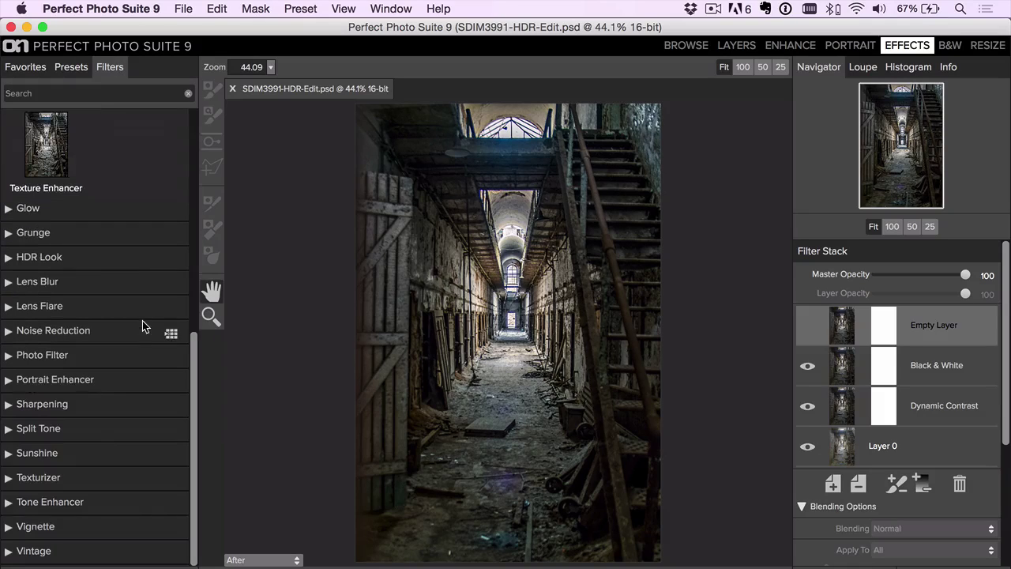
left_click(64, 526)
left_click(46, 186)
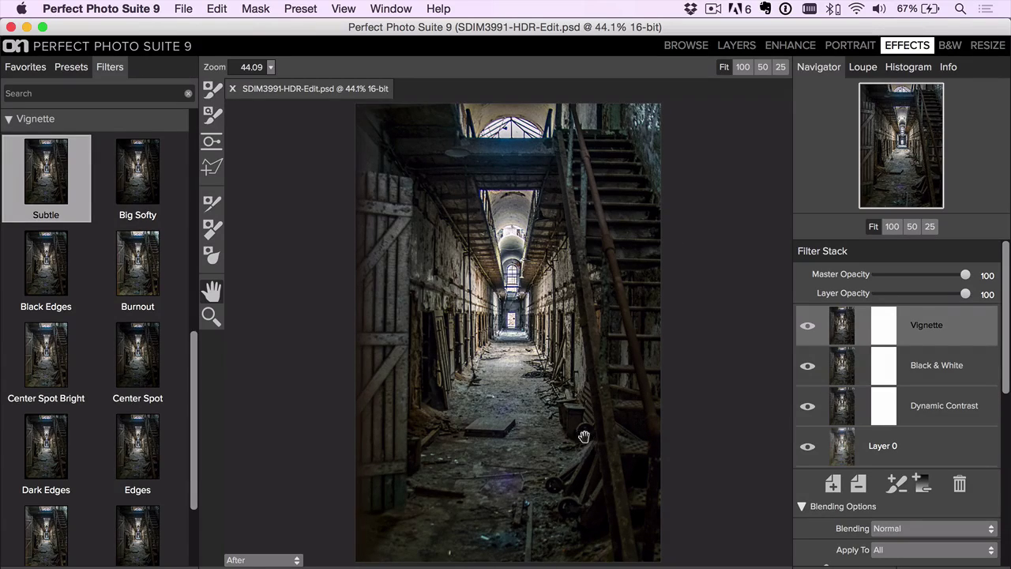
left_click_drag(618, 291, 618, 291)
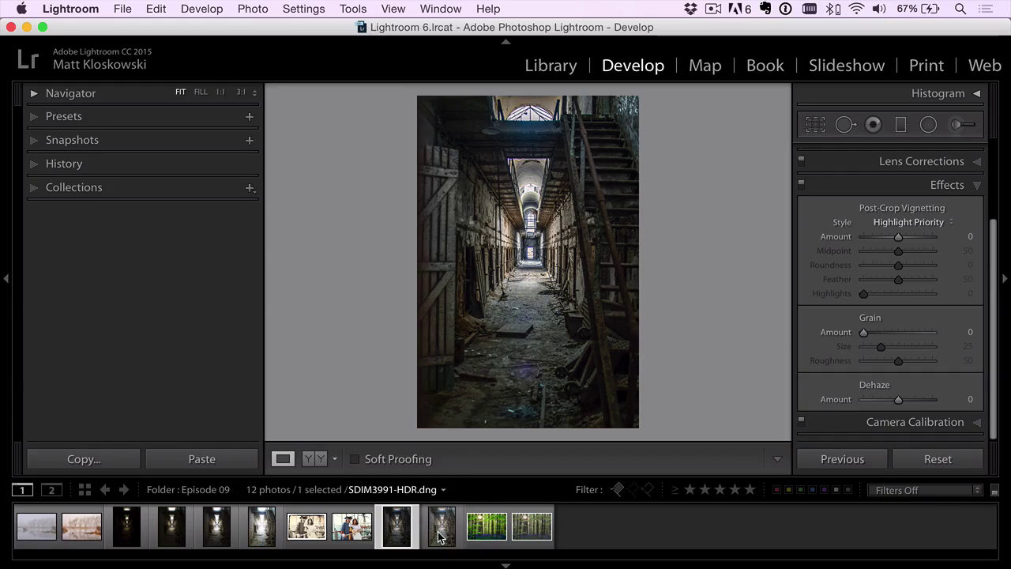
Reset the Lightroom adjustments on the HDR .dng version and leave the darkened full-screen view.
left_click(440, 537)
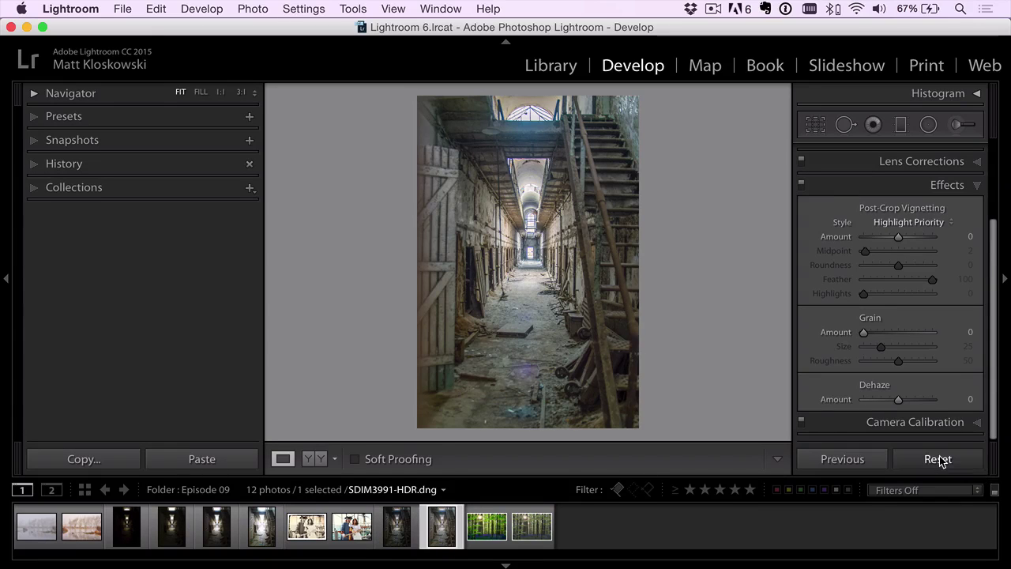
left_click(939, 460)
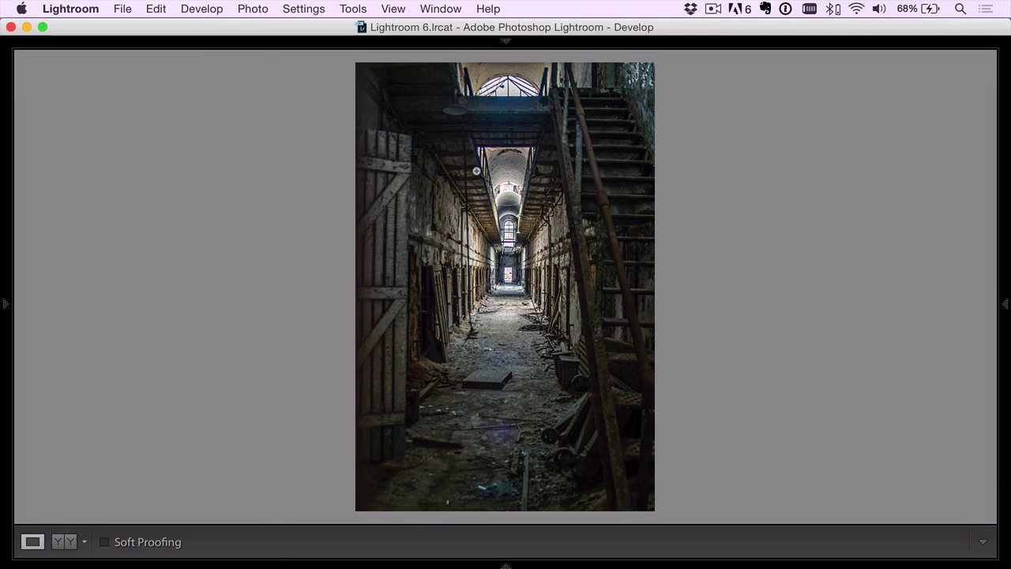
key("shift+Tab")
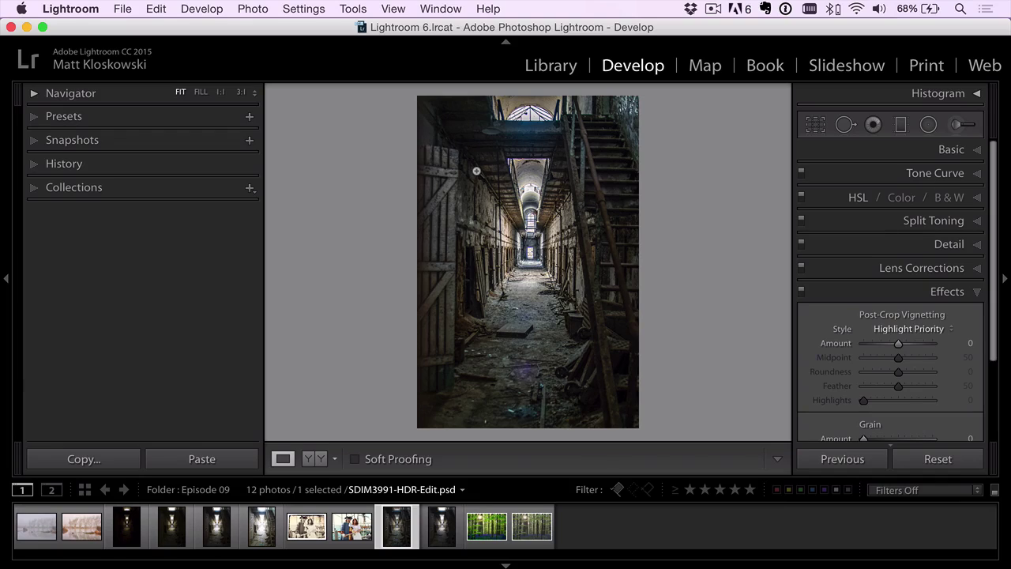